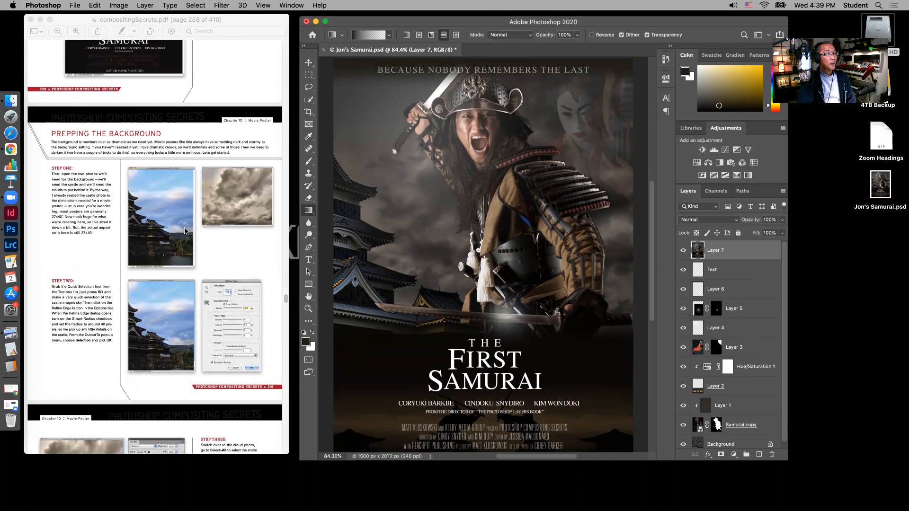
Open Background_start.JPG from the Ch10 Samurai Photos folder
click(76, 7)
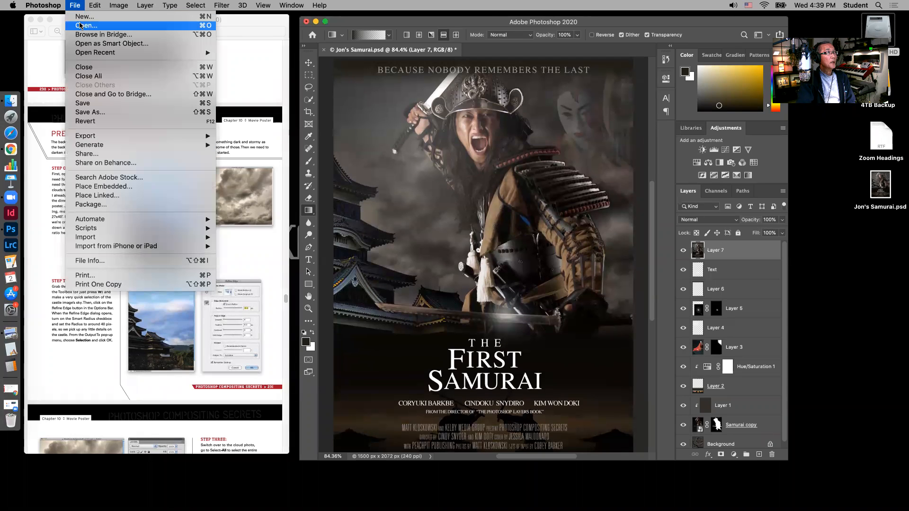
click(80, 25)
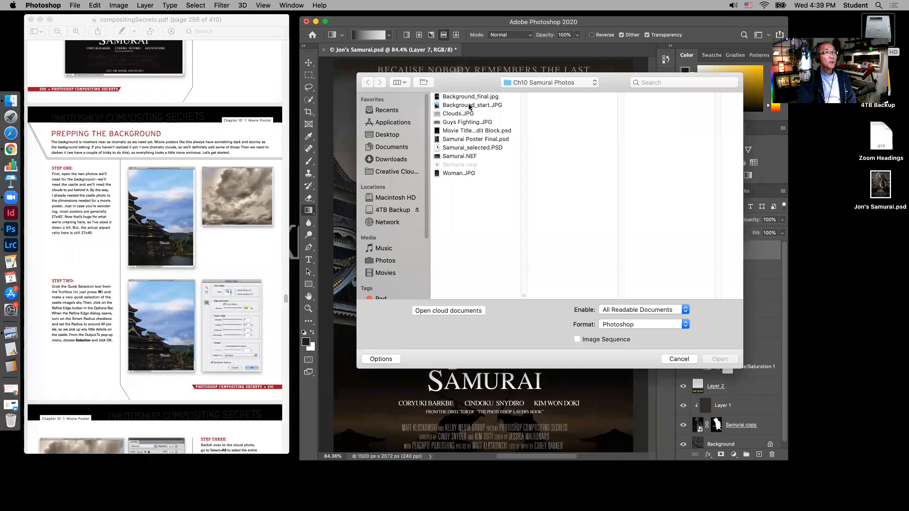
click(470, 105)
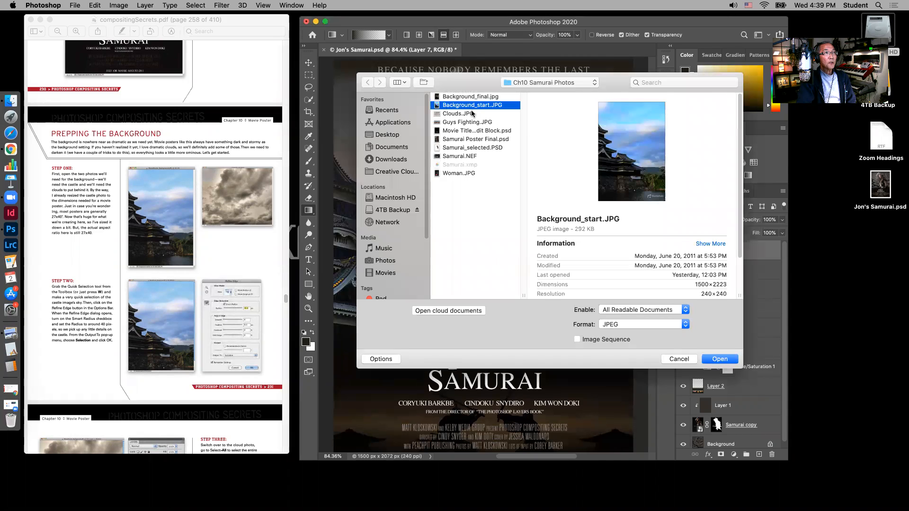
click(720, 359)
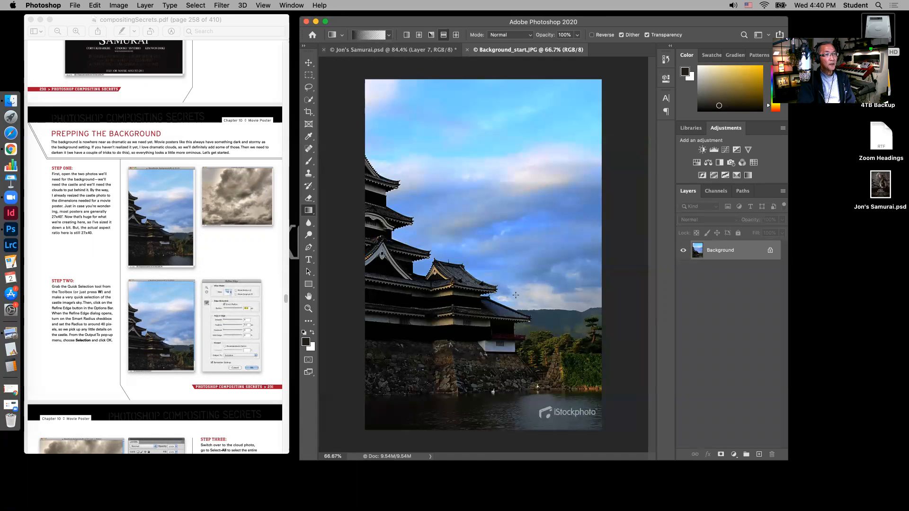
Crop the strip containing the iStockphoto watermark off the lower edge of the castle photo
click(309, 112)
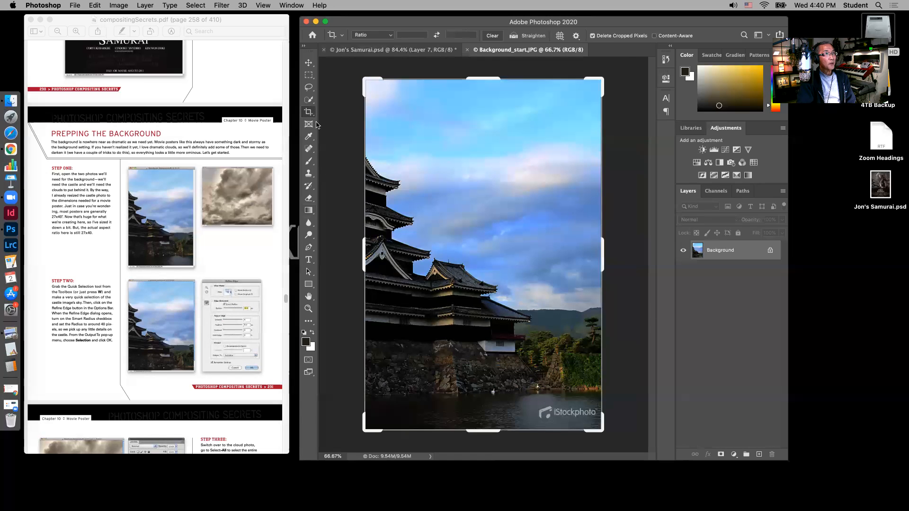
drag(494, 432, 492, 418)
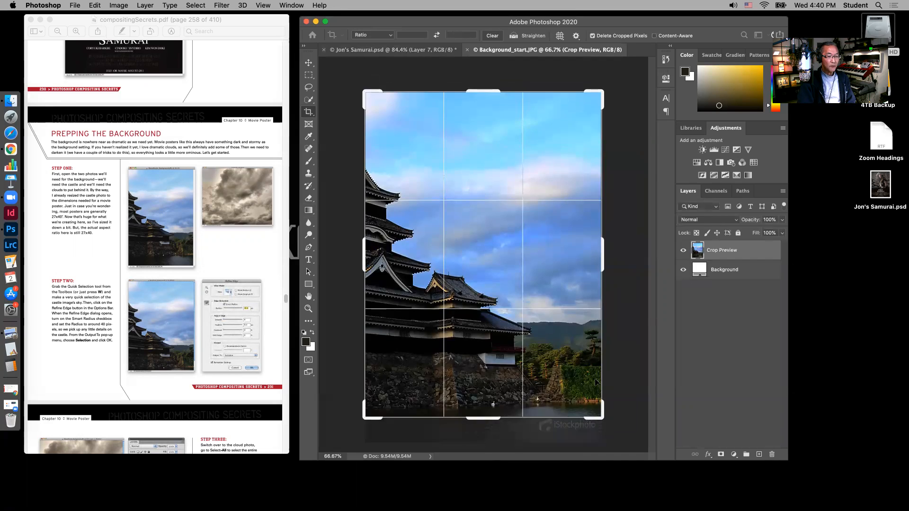
key(Return)
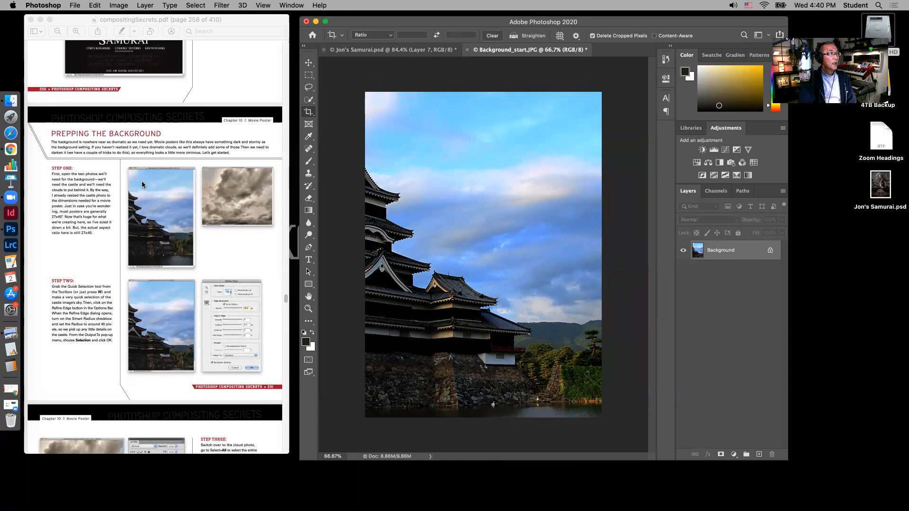
Open Clouds.JPG from the Ch10 Samurai Photos folder
click(76, 6)
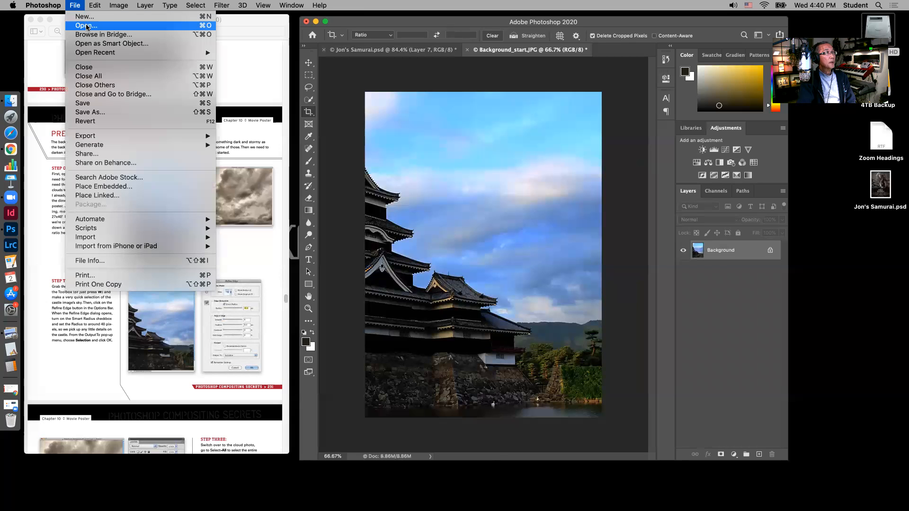
click(87, 27)
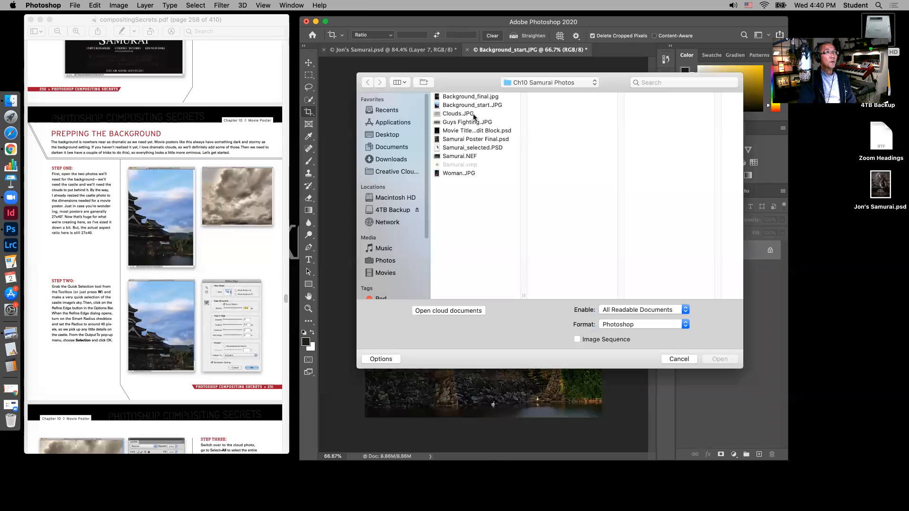
click(473, 115)
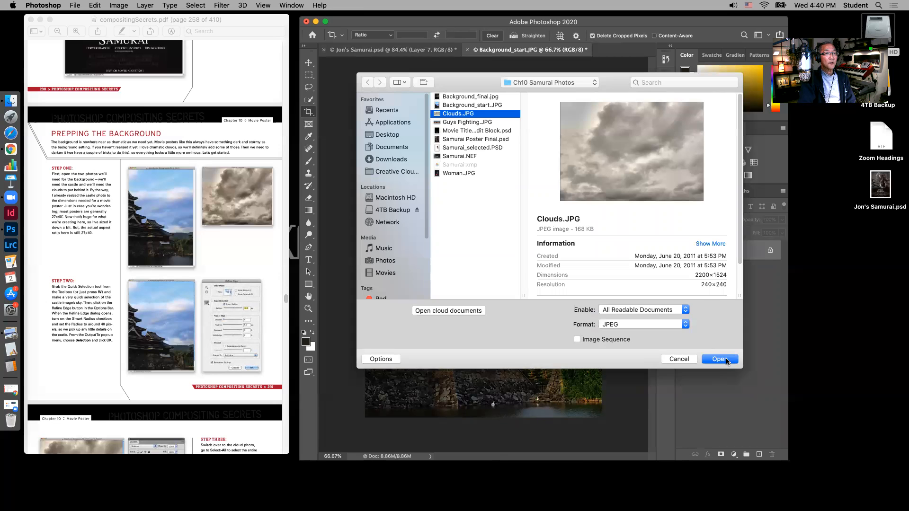
click(720, 359)
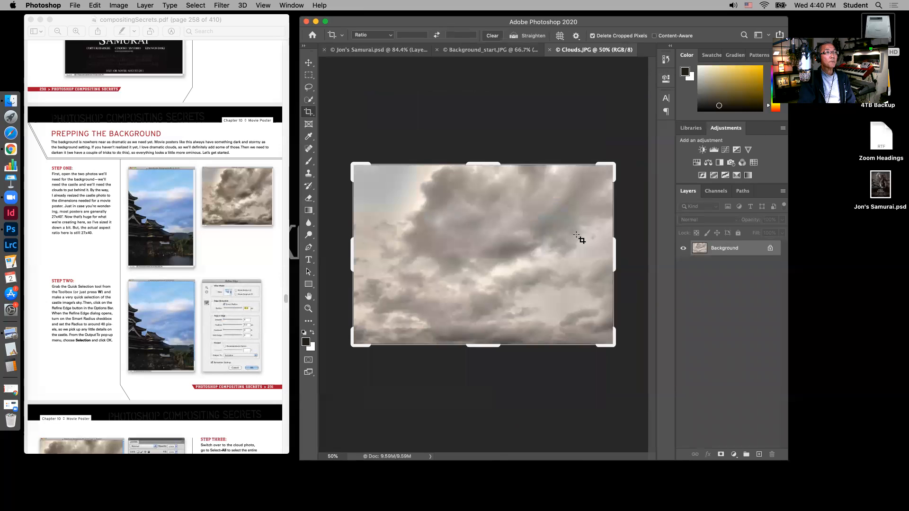
Select the entire sky above the castle and hills in Background_start.JPG with the Quick Selection tool
click(464, 50)
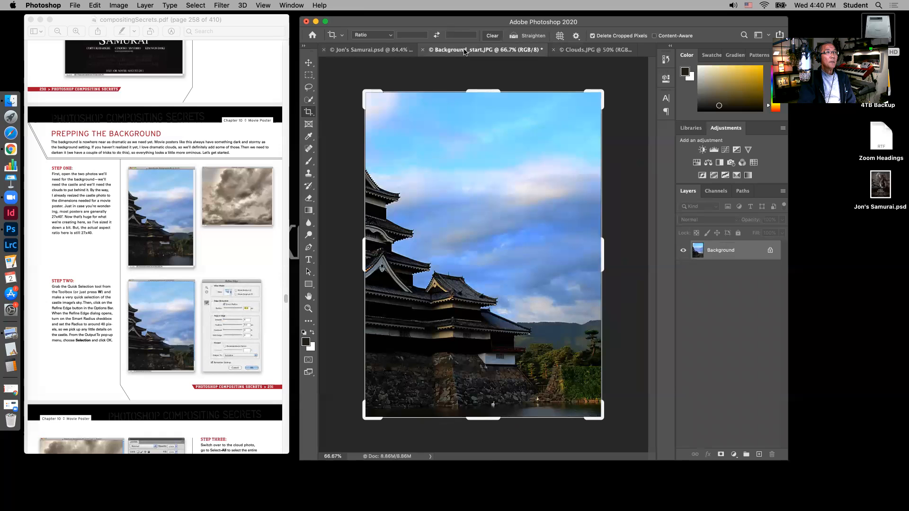
click(397, 123)
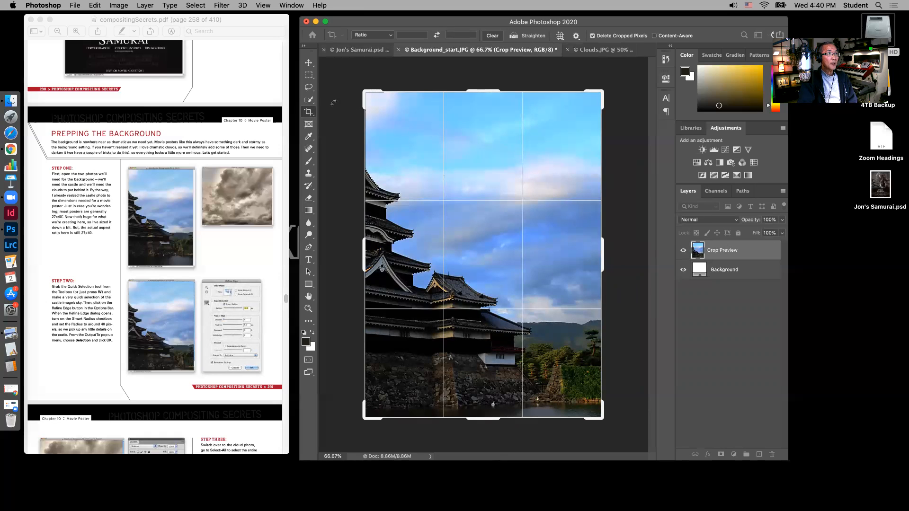
click(309, 63)
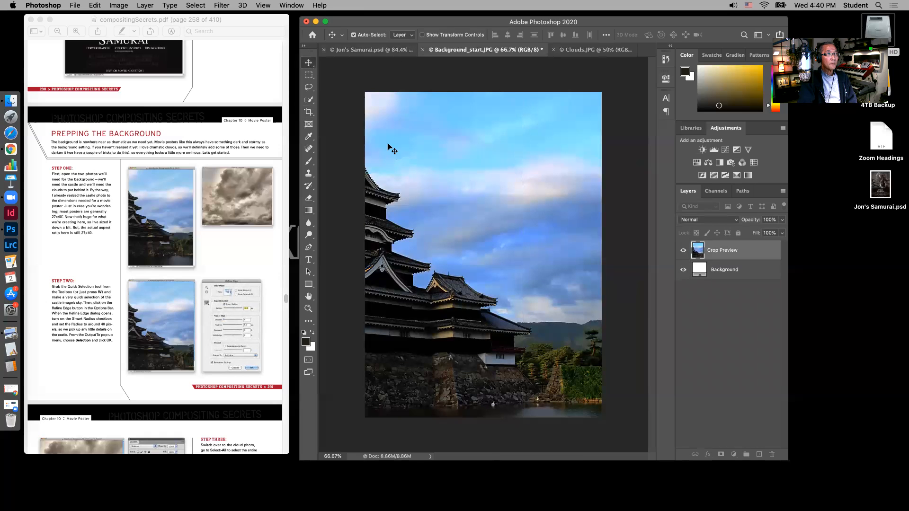
click(310, 102)
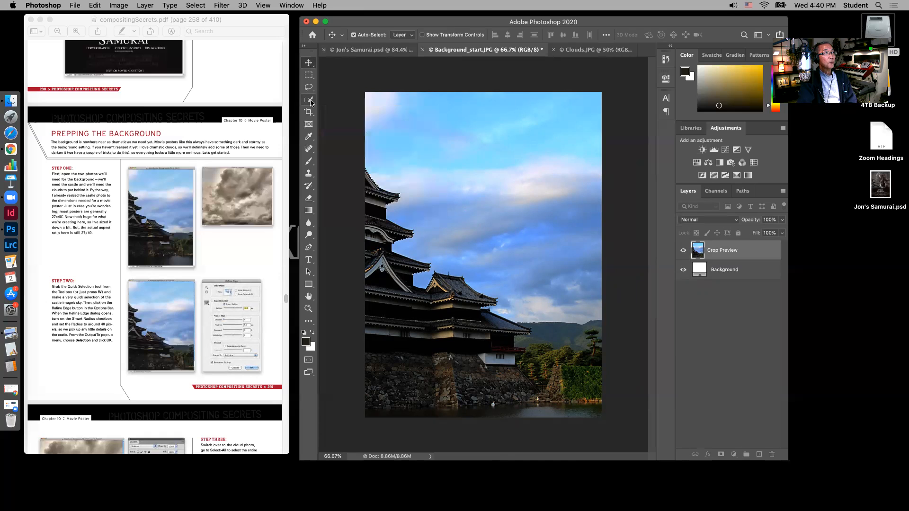
click(337, 107)
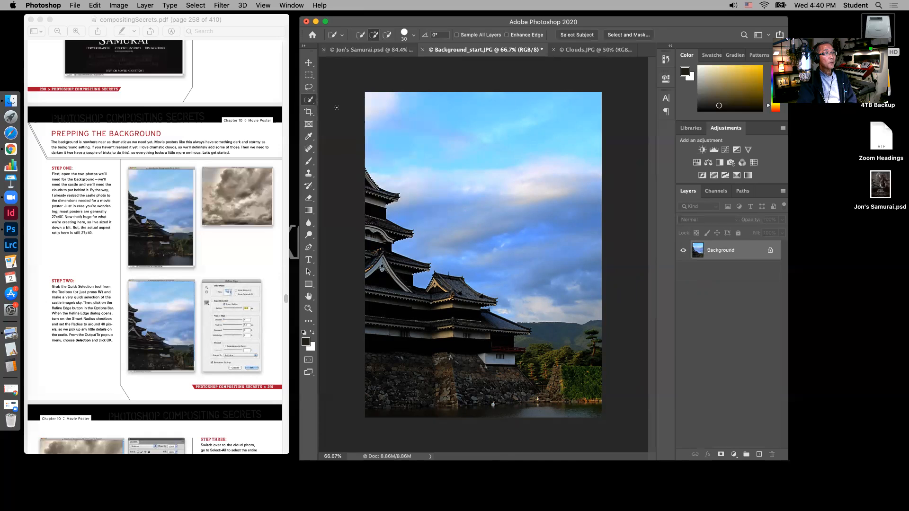
mouse_move(371, 97)
mouse_down()
mouse_move(447, 183)
mouse_move(550, 271)
mouse_up()
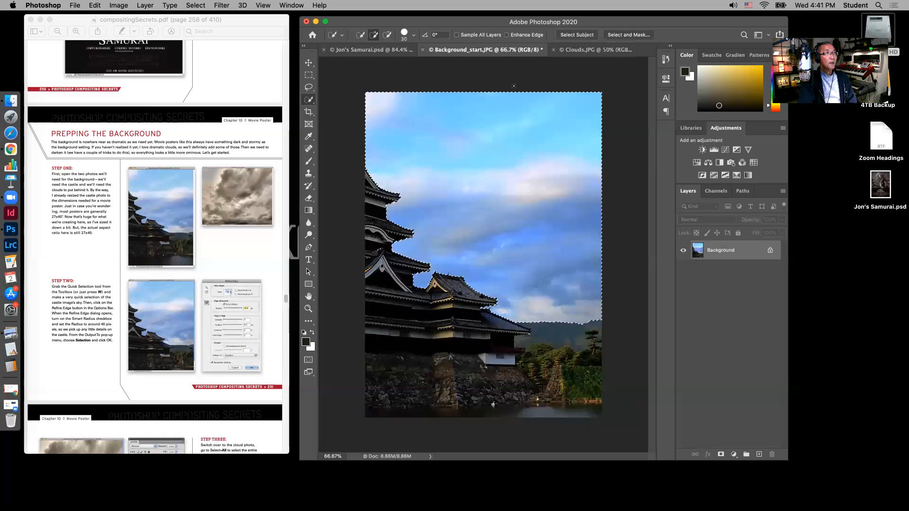
Select and copy the entire Clouds.JPG image, and return to Background_start.JPG
click(586, 50)
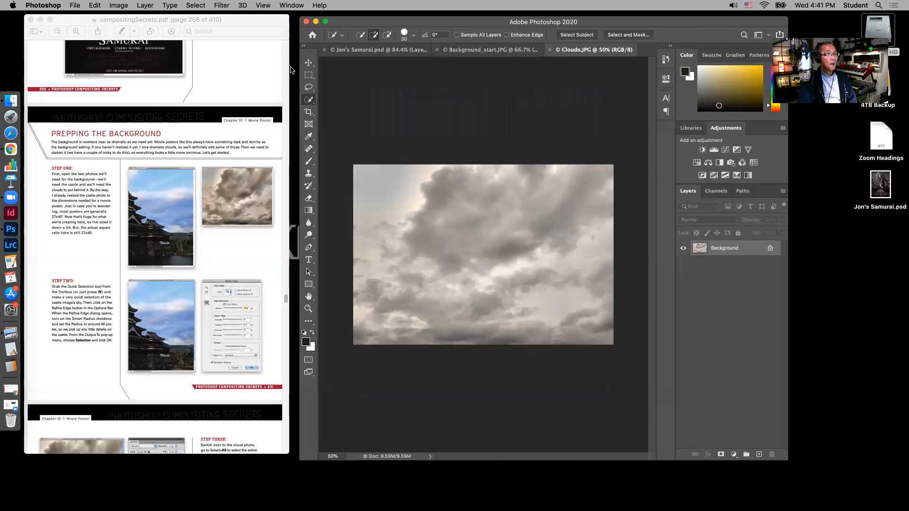
key(super+a)
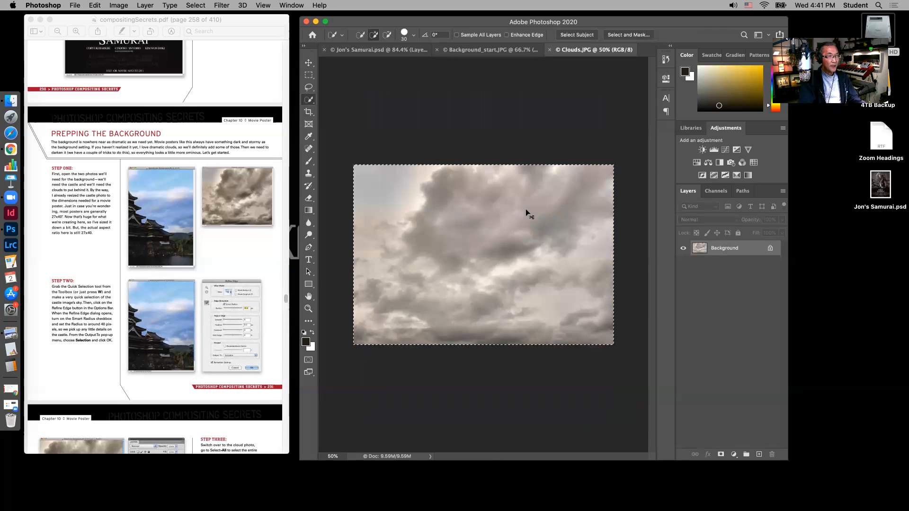
click(484, 50)
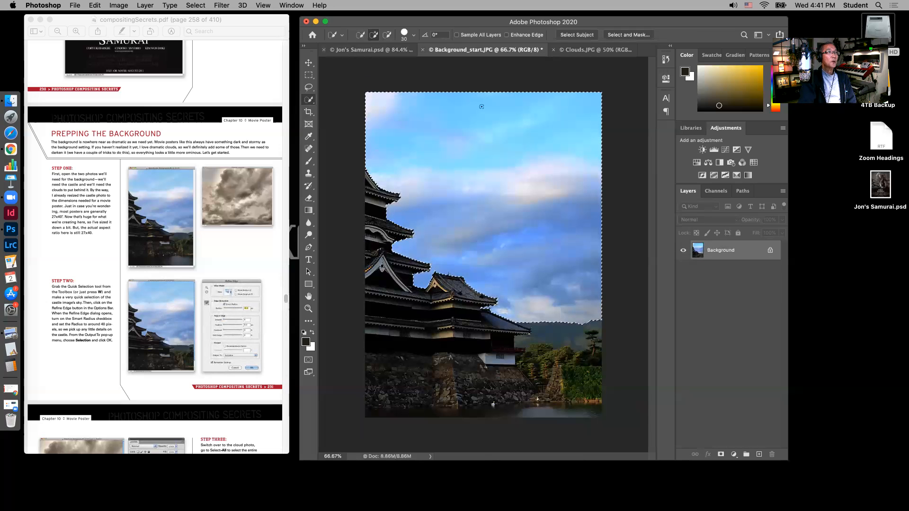
Read Step Three in the compositing tutorial PDF about placing the clouds in the castle photo's sky
scroll(104, 325, down, 1)
scroll(106, 327, down, 1)
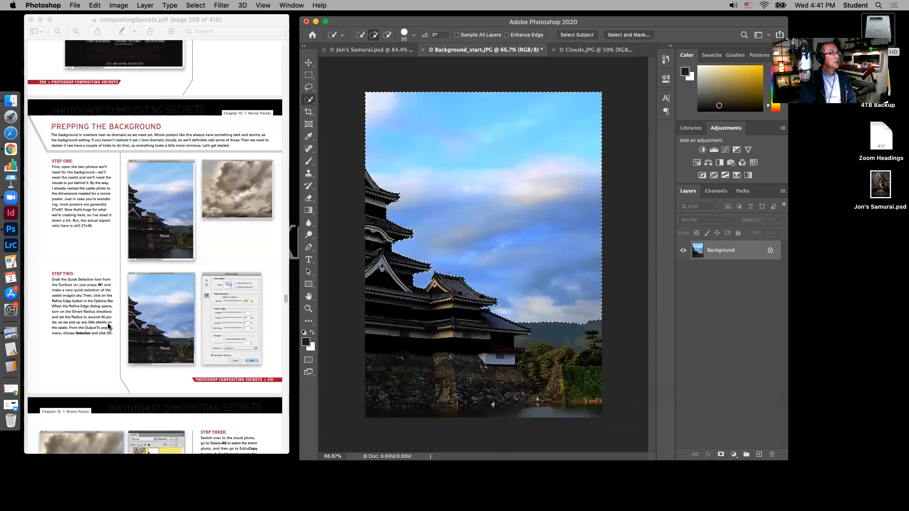
scroll(108, 326, down, 5)
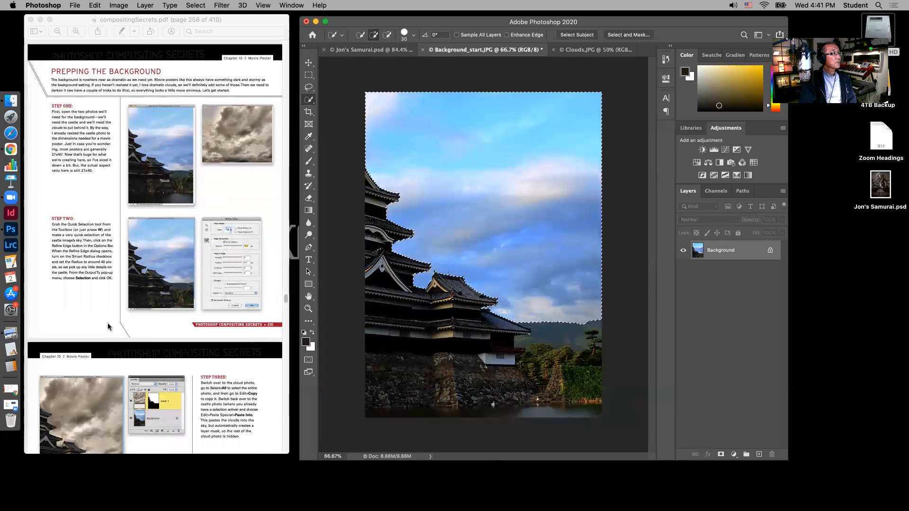
scroll(108, 327, down, 5)
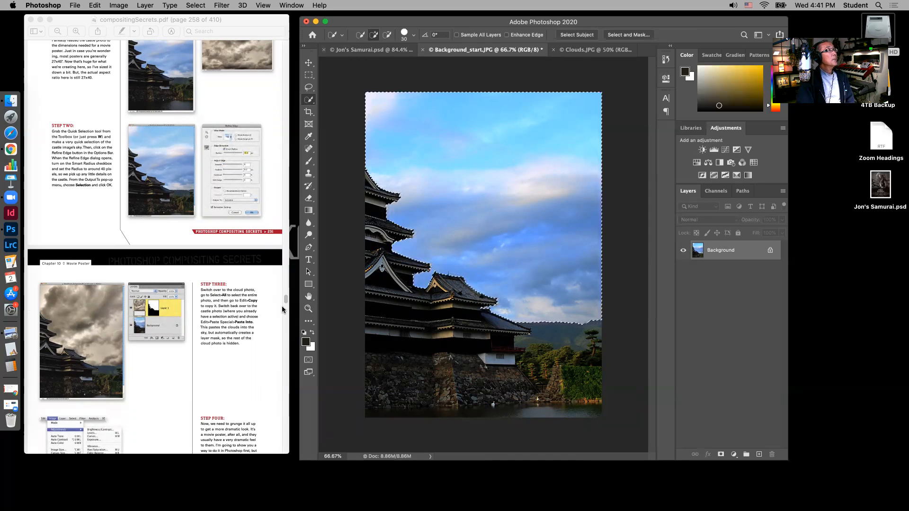
scroll(280, 362, down, 1)
scroll(280, 359, down, 5)
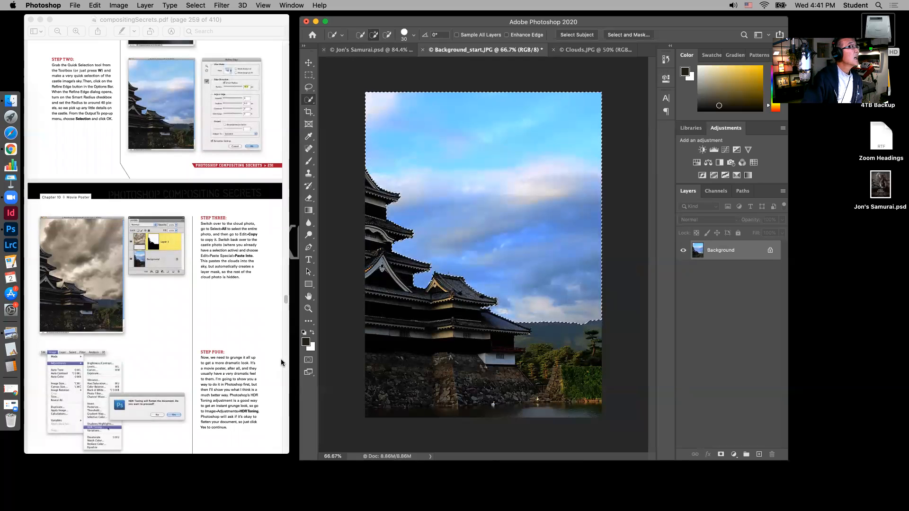
scroll(281, 359, down, 2)
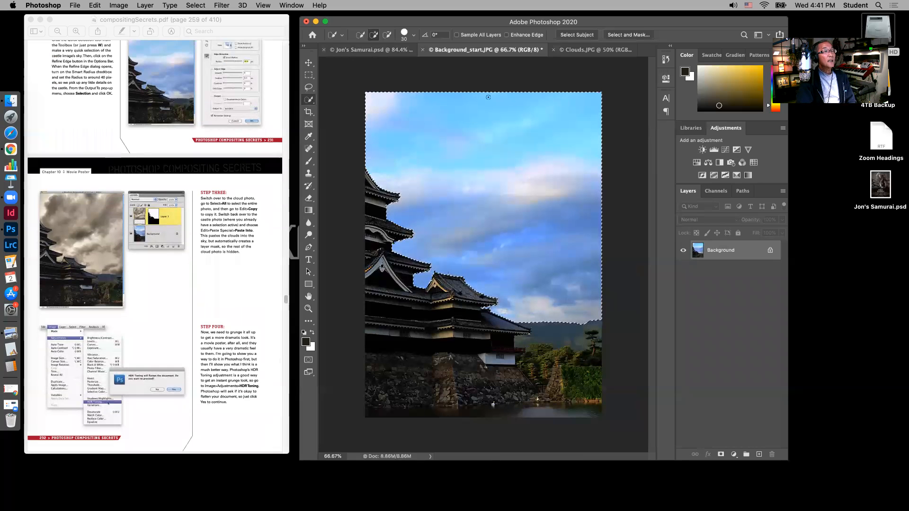
Try pasting the copied clouds into the castle photo's sky selection with Paste Into, and undo the paste
click(96, 6)
mouse_move(116, 100)
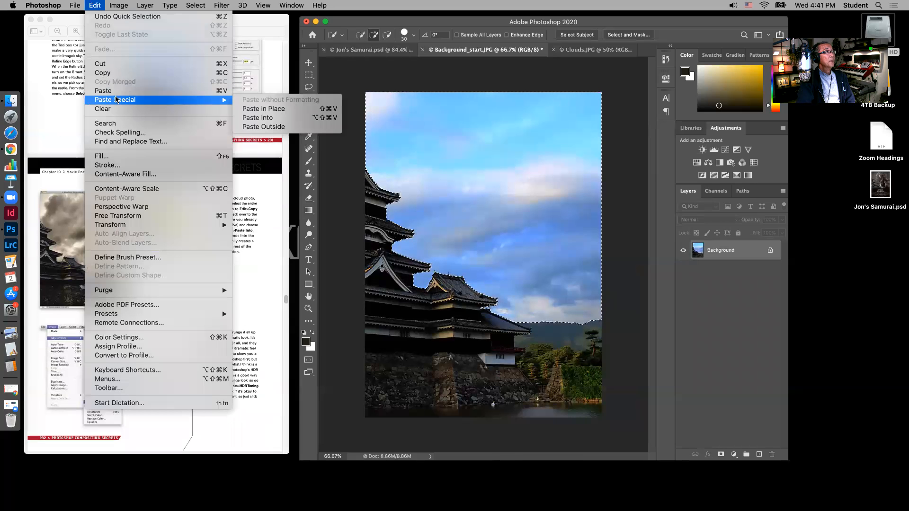
click(270, 119)
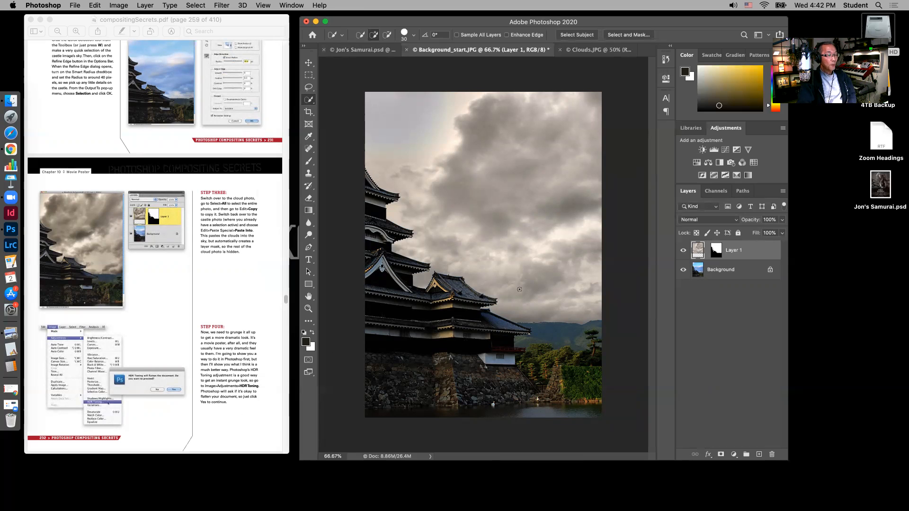
key(super+z)
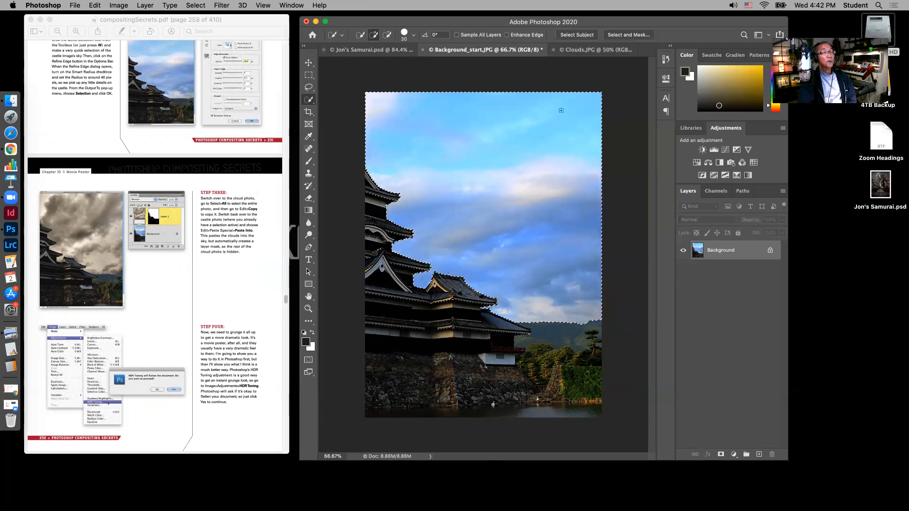
Refine the sky selection in Select and Mask with an edge detection radius of 40 px, output to Selection
click(624, 36)
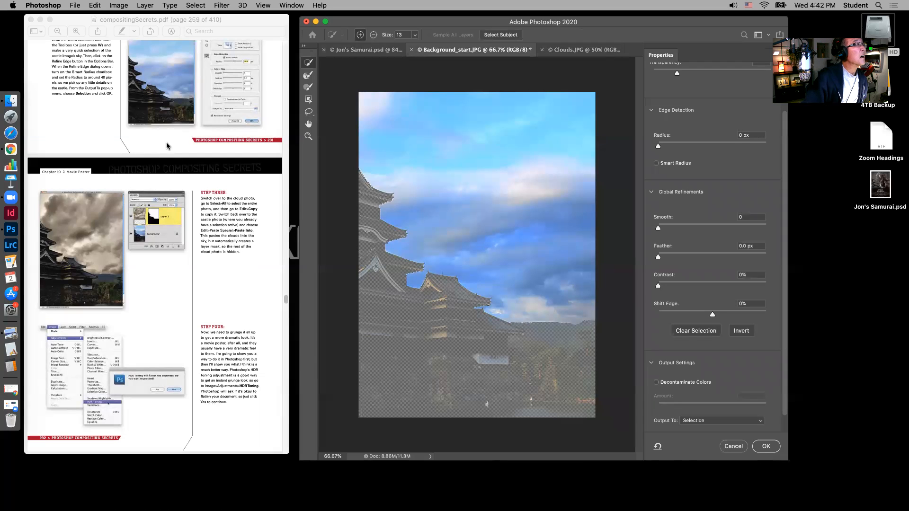
drag(659, 146, 720, 149)
click(720, 149)
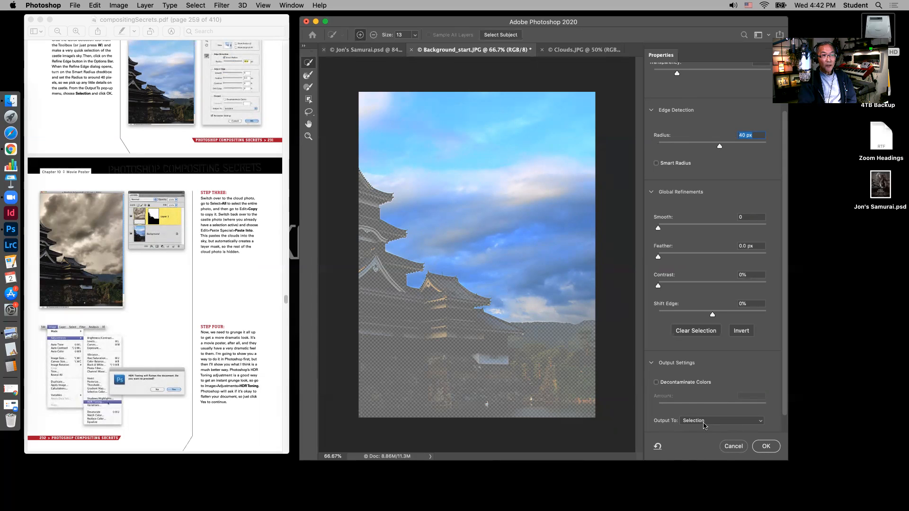
click(766, 447)
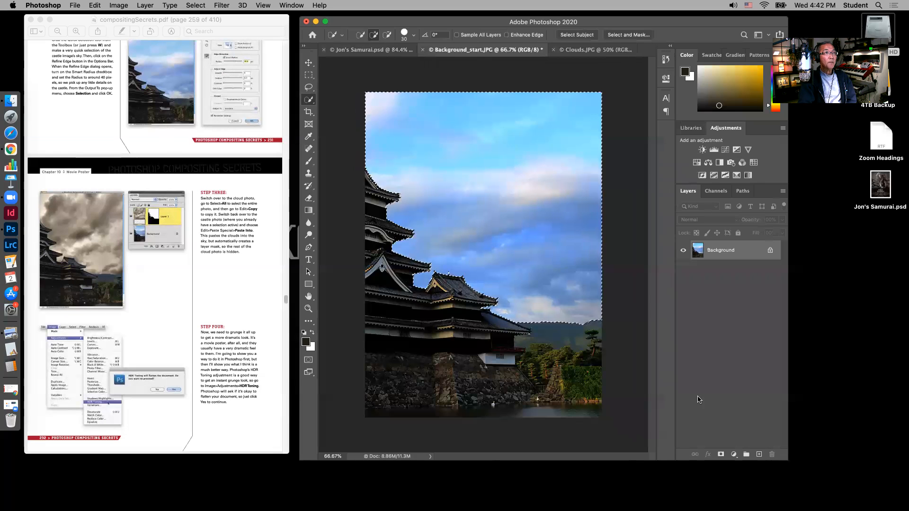
Copy the selected Clouds.JPG image and use Paste Into to place it in the sky selection of Background_start.JPG
click(595, 50)
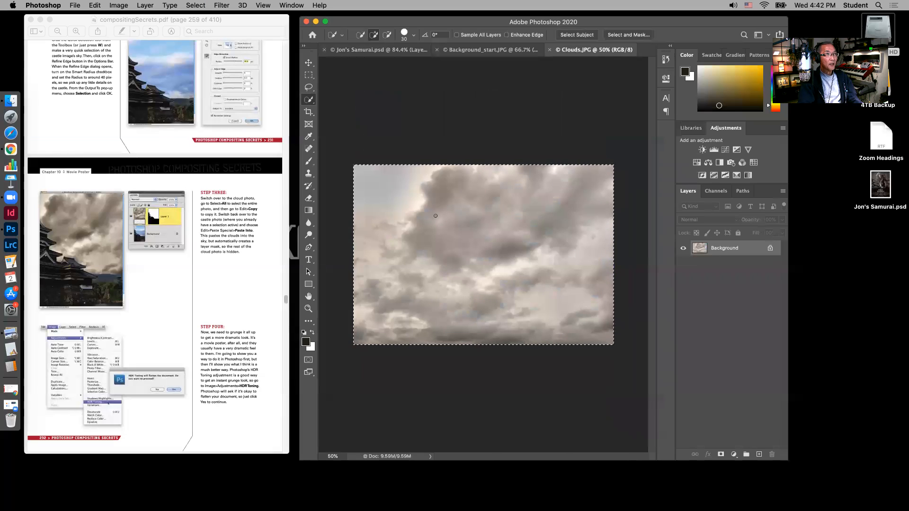
key(super+c)
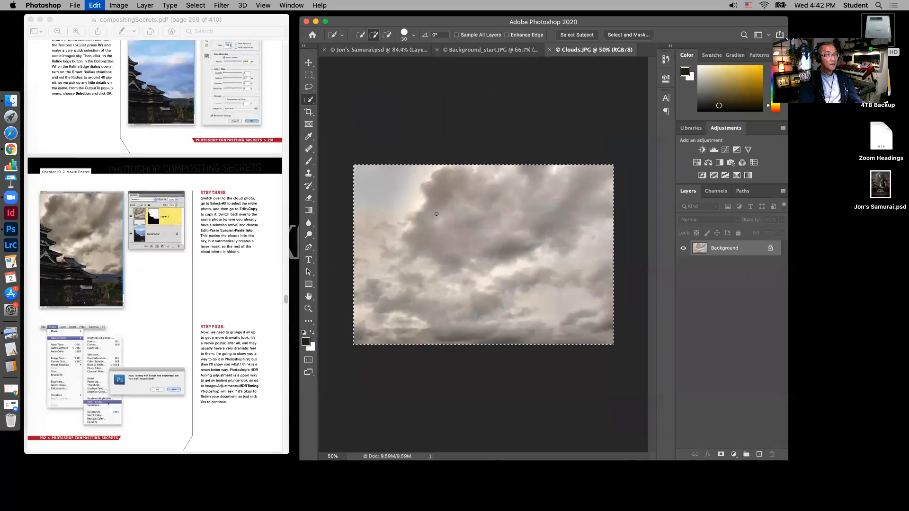
key(ctrl+shift+Tab)
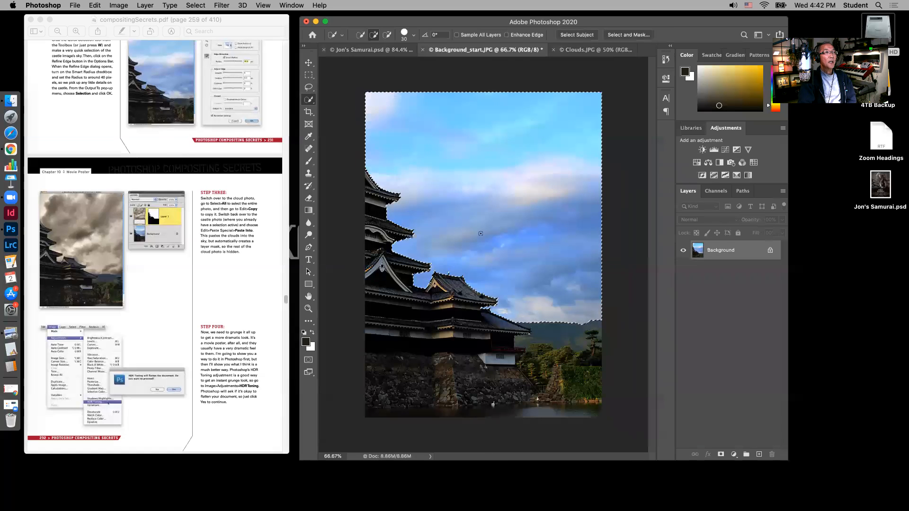
click(97, 5)
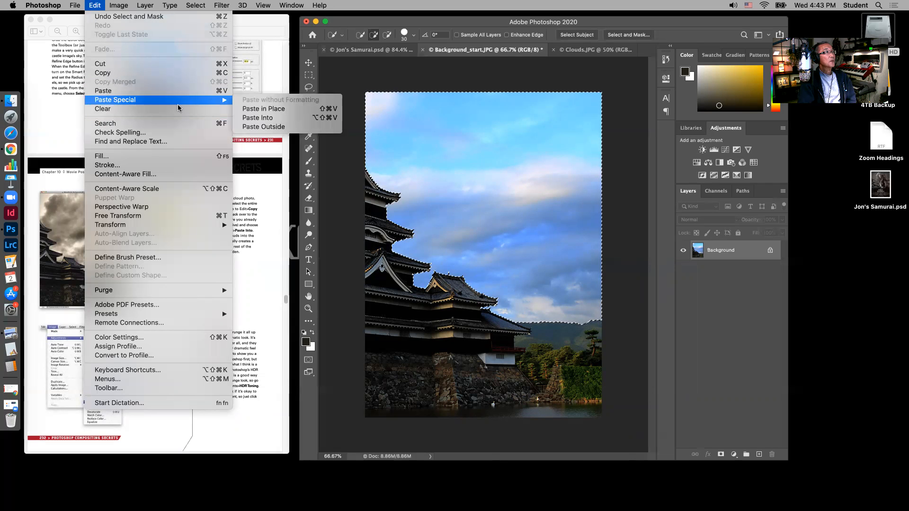
mouse_move(175, 102)
click(270, 118)
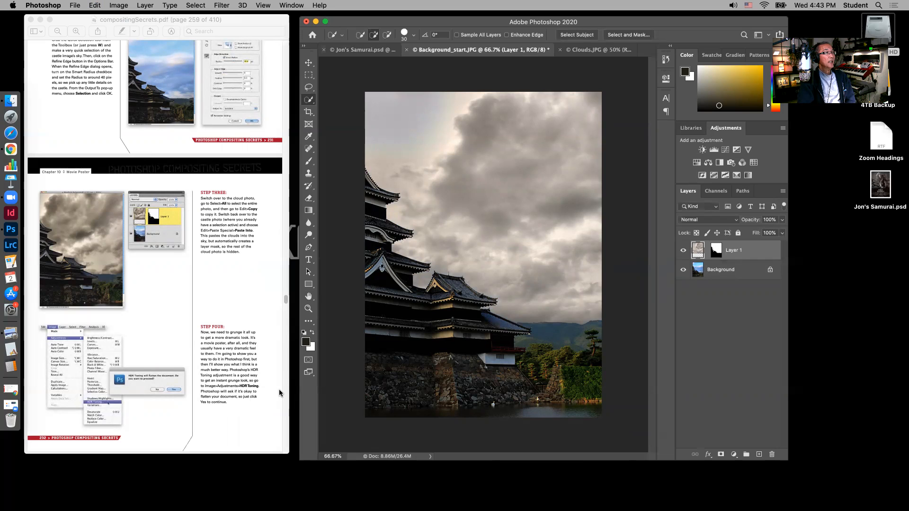
Start the HDR Toning adjustment on the castle composite and agree to flatten the document
click(119, 6)
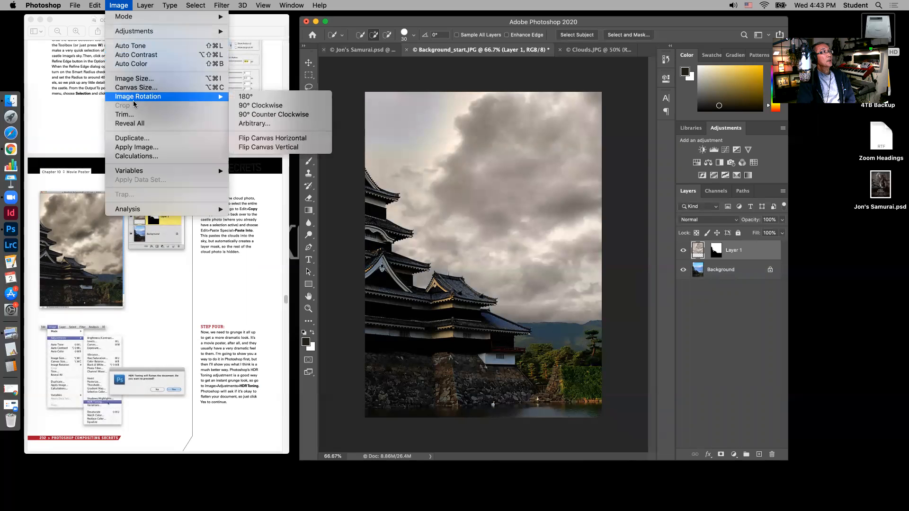
mouse_move(138, 32)
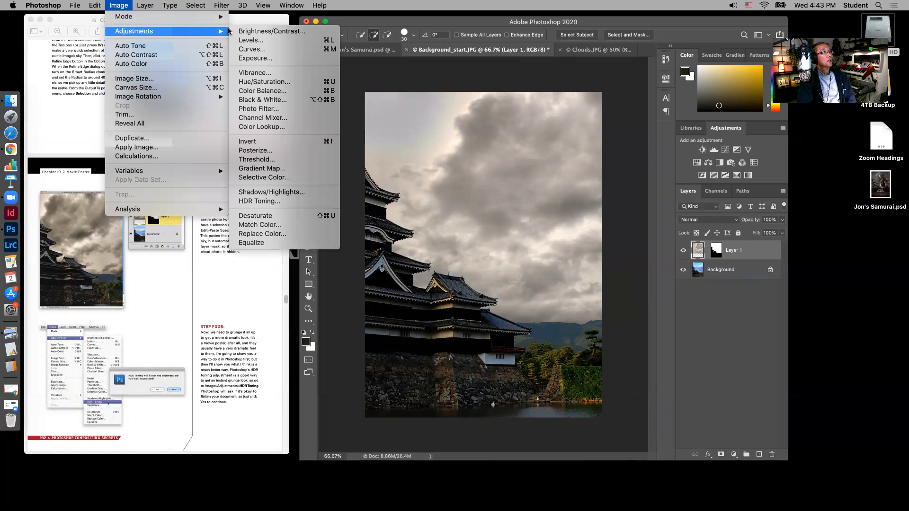
click(255, 200)
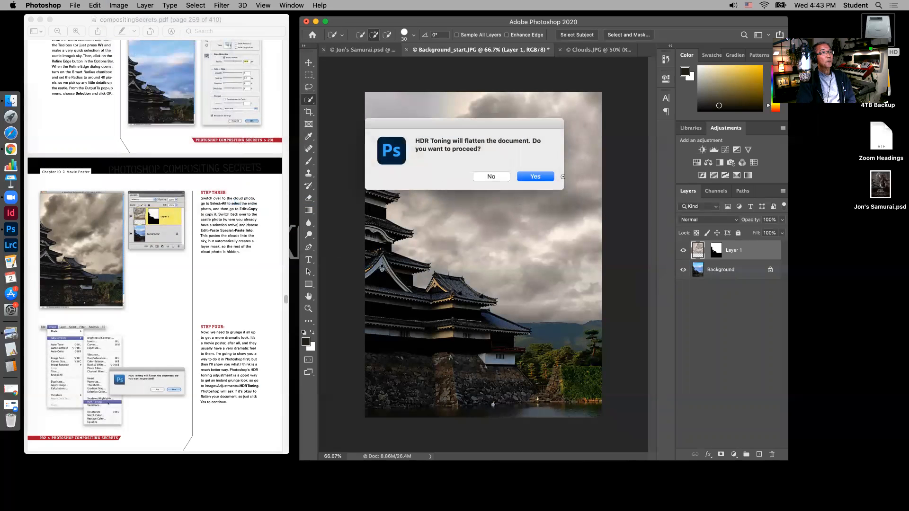
click(536, 176)
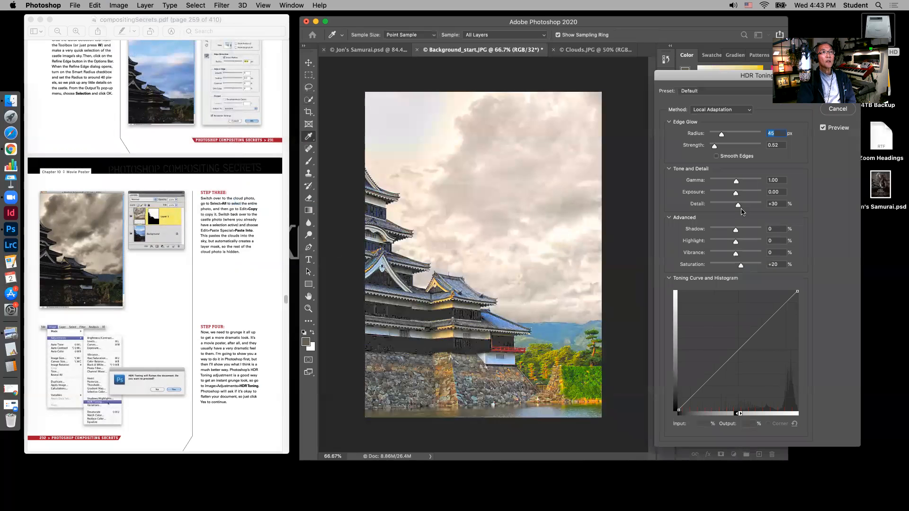
Find Step Five in the compositing tutorial PDF and enlarge its HDR Toning settings until the values are readable
scroll(208, 345, down, 2)
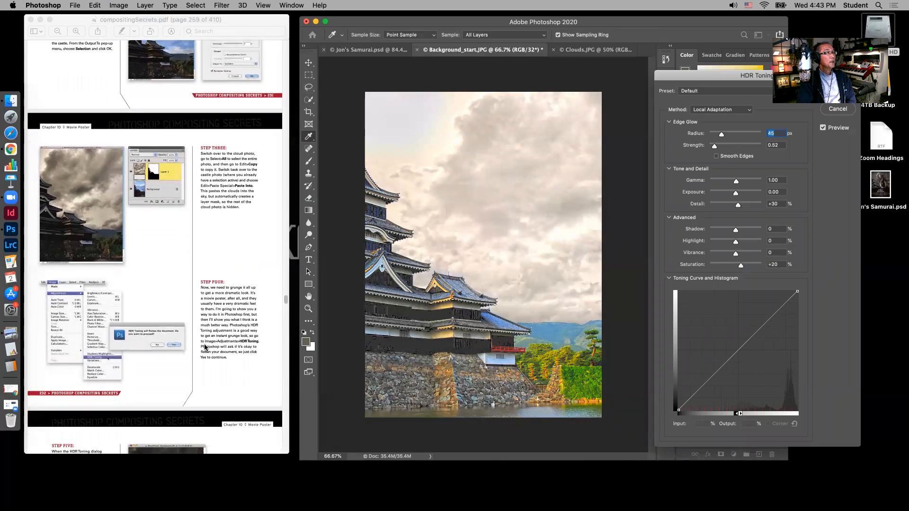
scroll(205, 347, down, 7)
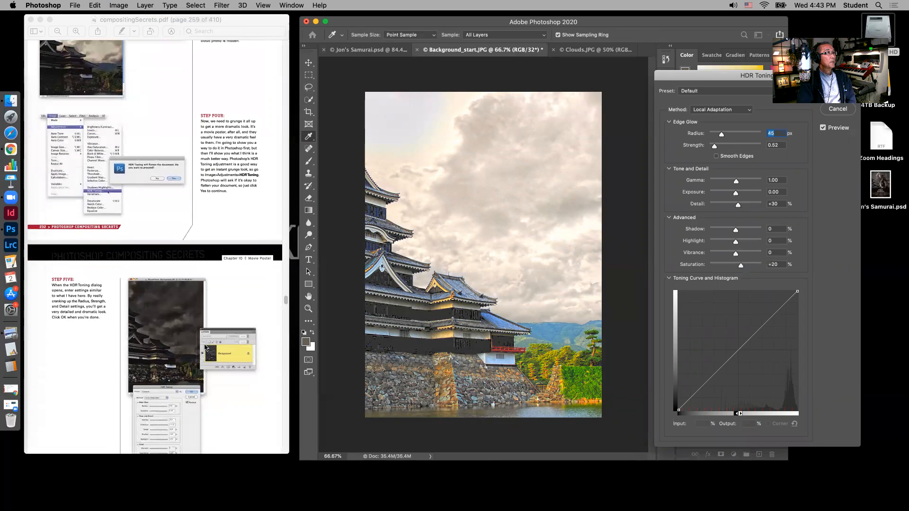
scroll(205, 348, down, 7)
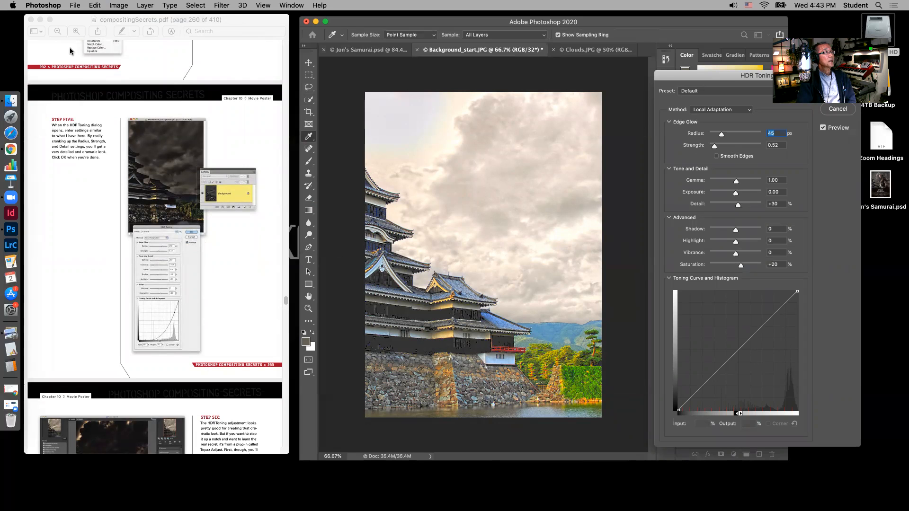
click(75, 31)
click(75, 31)
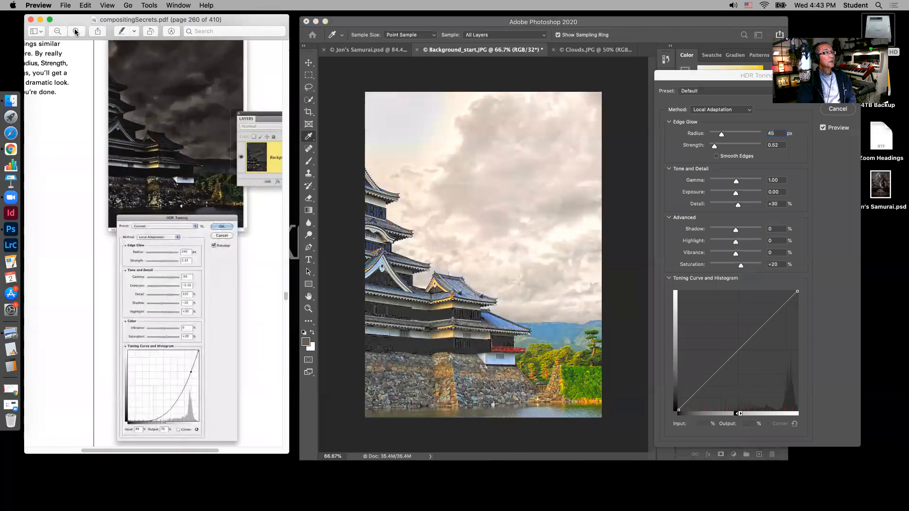
click(76, 31)
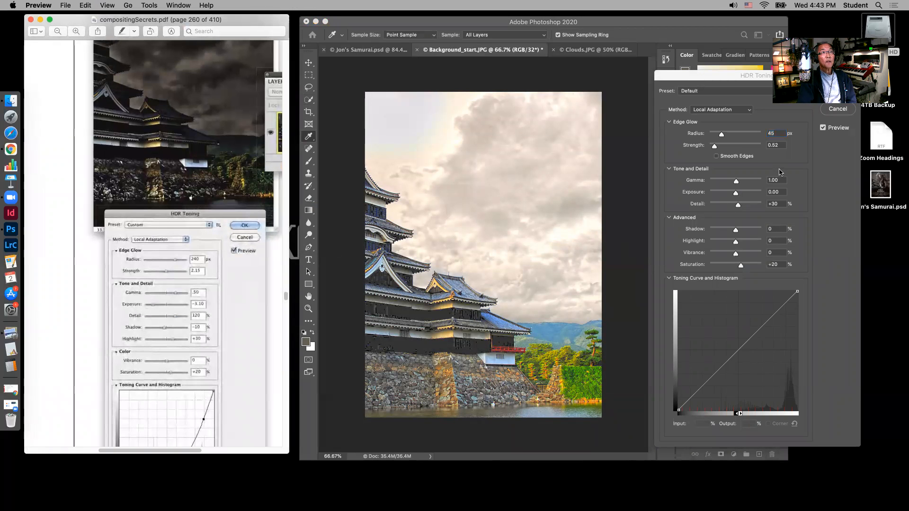
Set the HDR Toning edge glow to a radius of 240 px and a strength of 2.15
click(775, 133)
text(240)
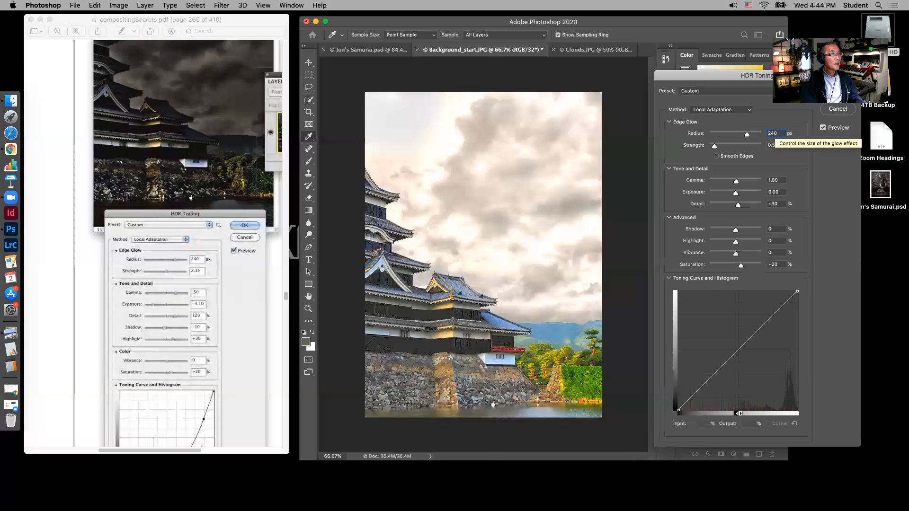
key(Tab)
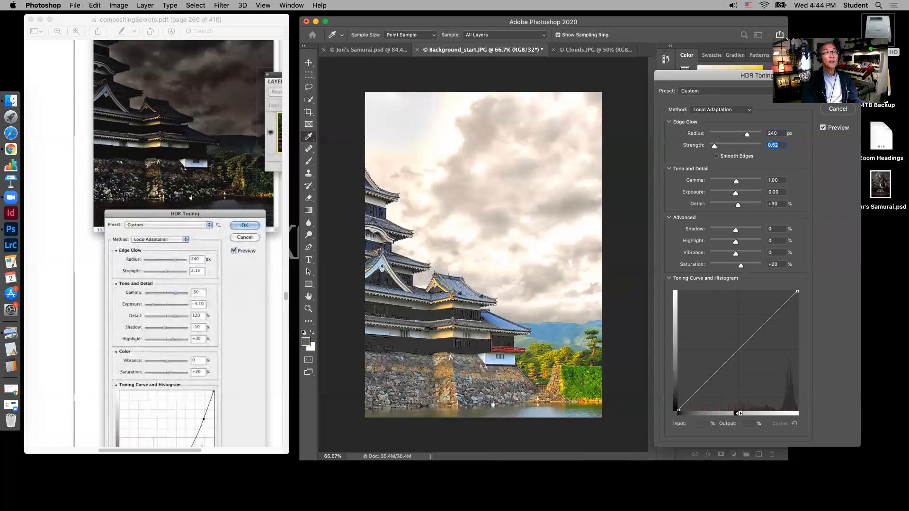
text(2)
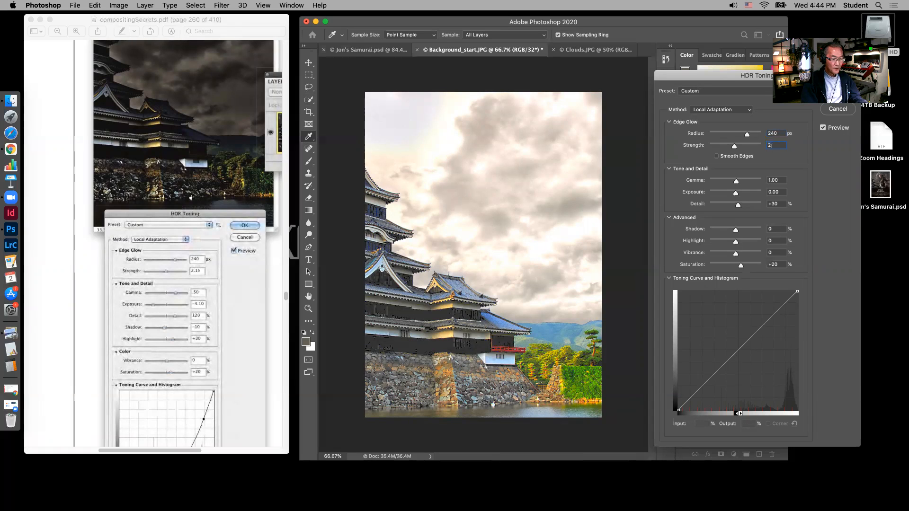
text(.15)
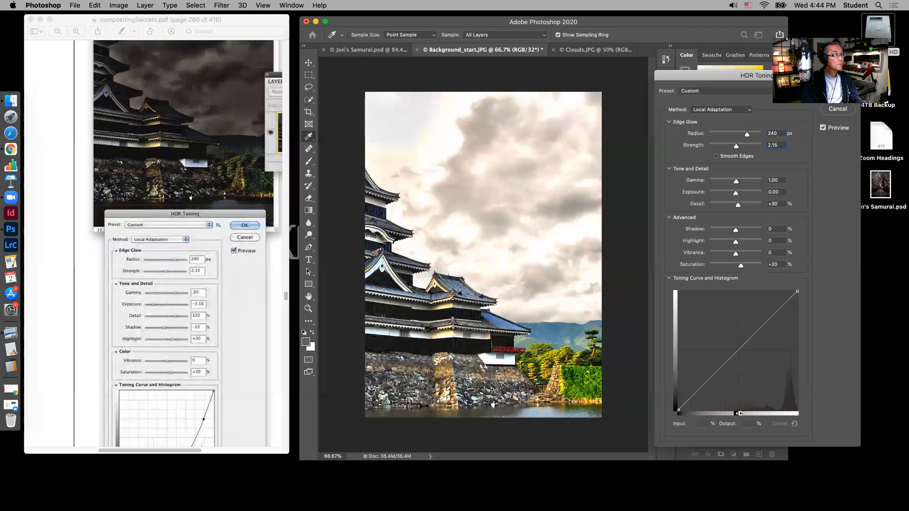
Set the tone and detail values to gamma 0.50, exposure -3.10 and detail +120%
key(Tab)
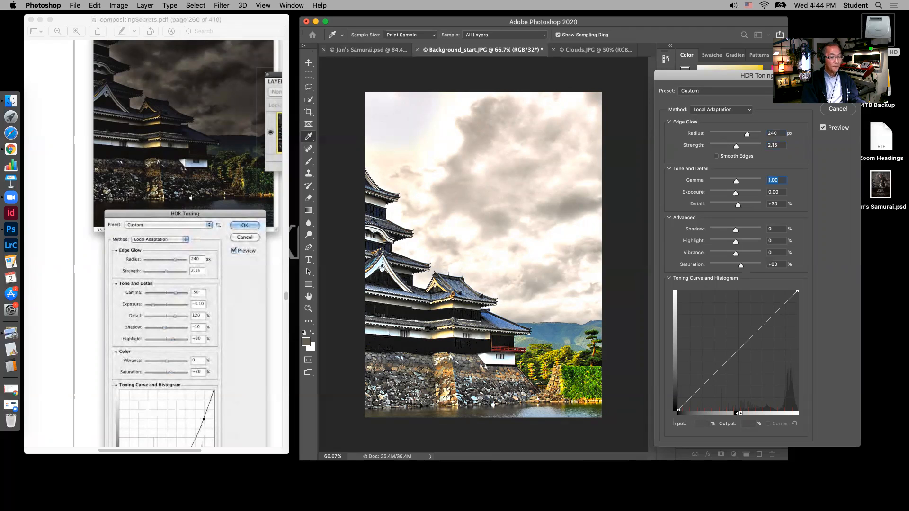
text(.50)
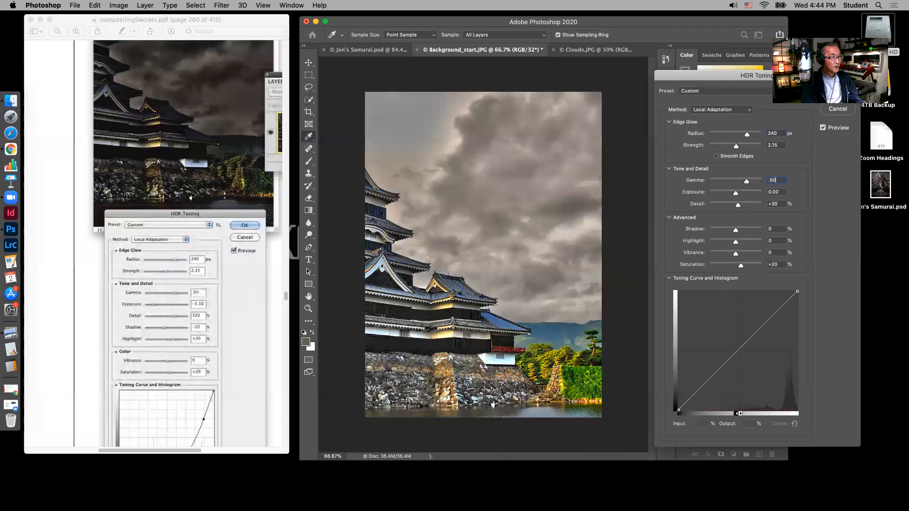
key(Tab)
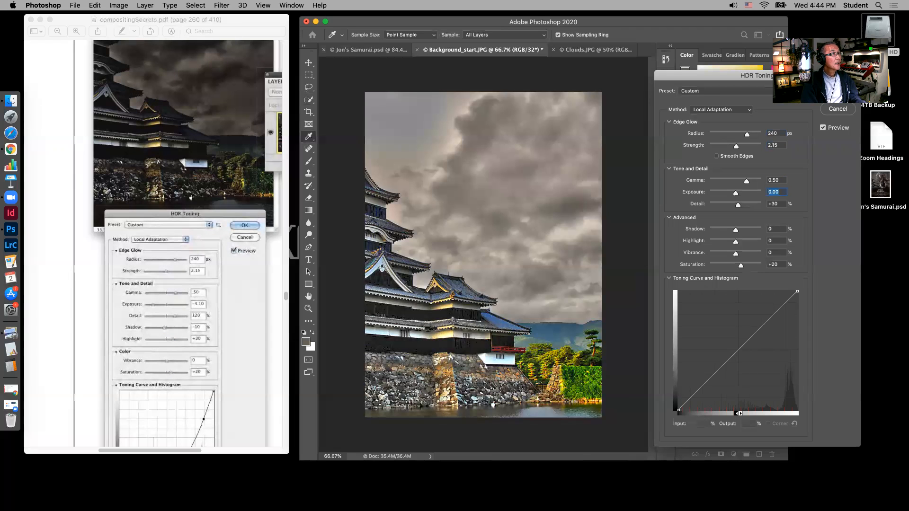
text(-3)
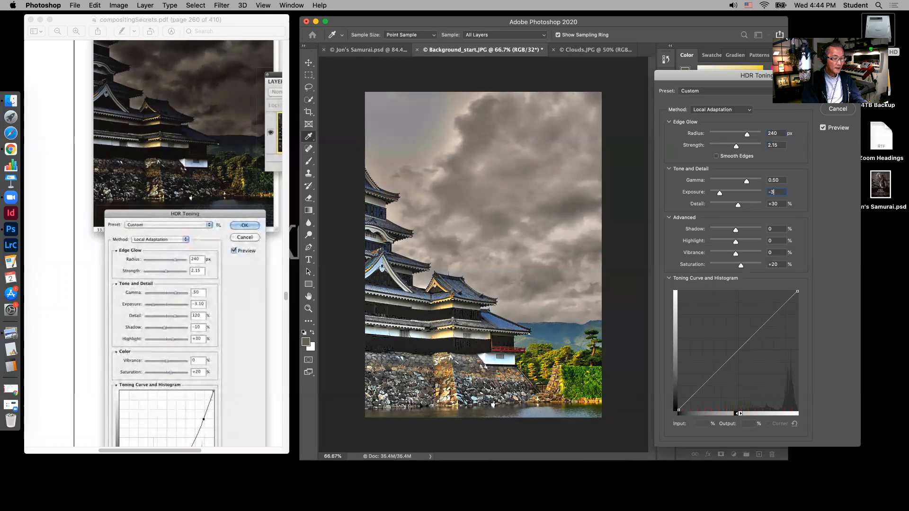
text(.10)
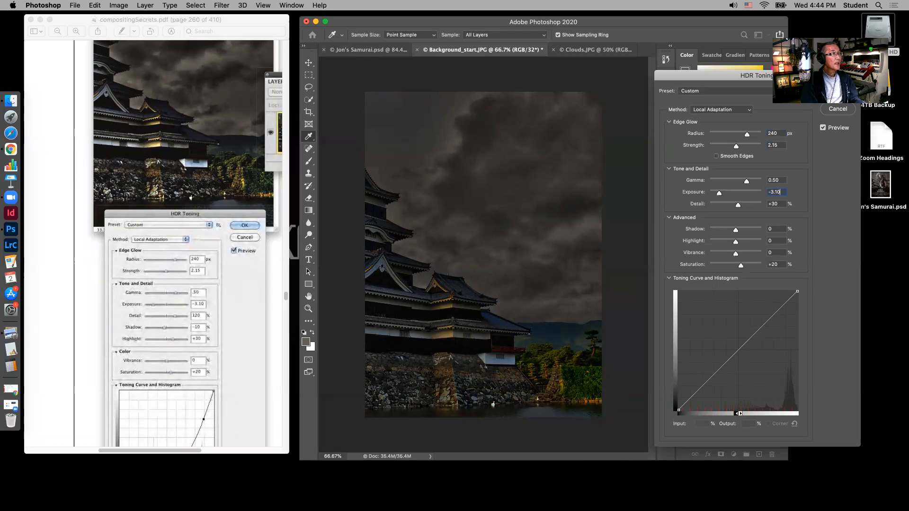
key(Tab)
text(120)
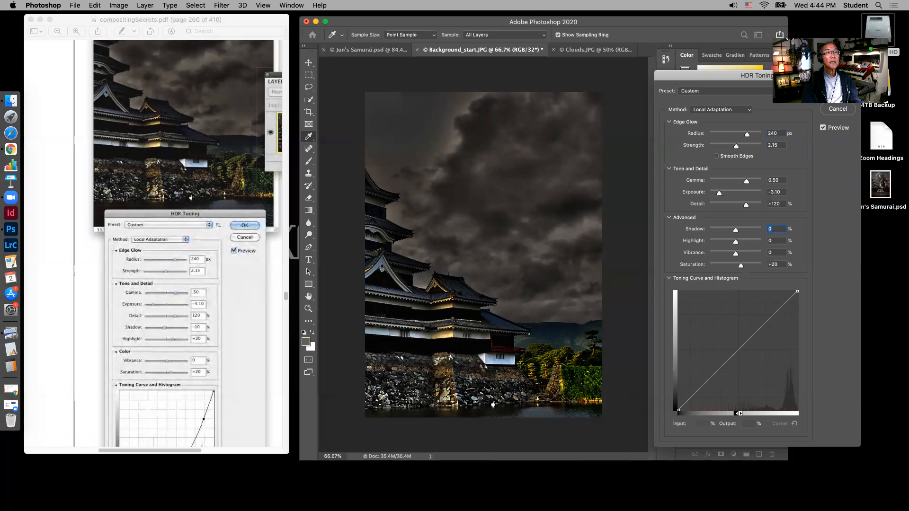
text(-10)
Set the advanced HDR Toning values to shadow -10% and highlight +30%
key(Tab)
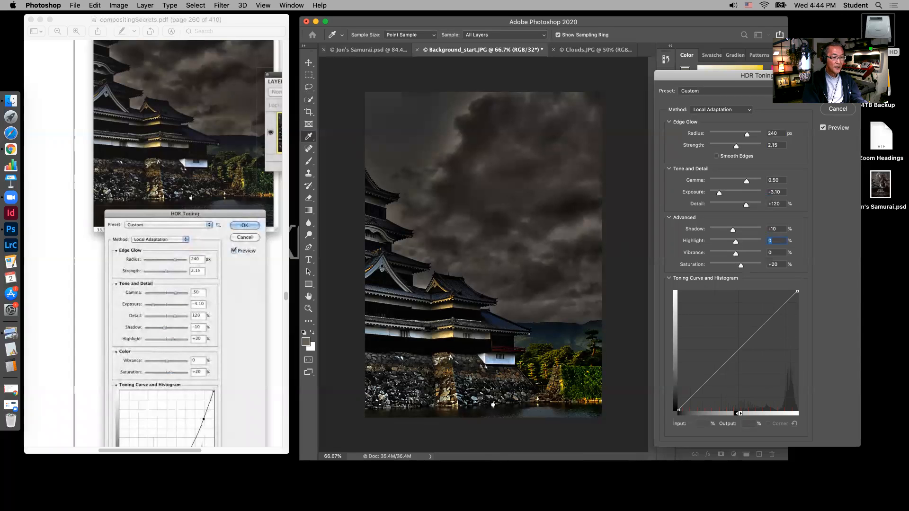
text(30)
key(Tab)
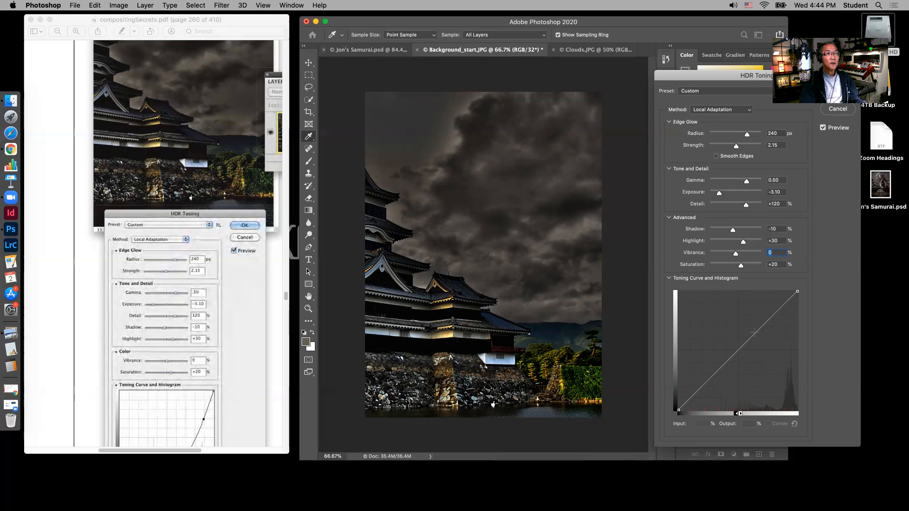
Add a point to the toning curve and set its input to 89% and its output to 70%
click(766, 321)
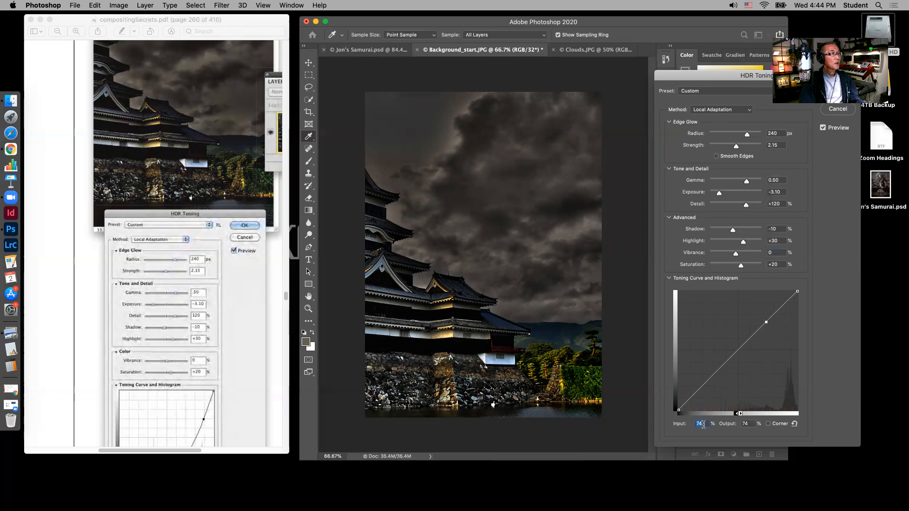
scroll(246, 325, down, 2)
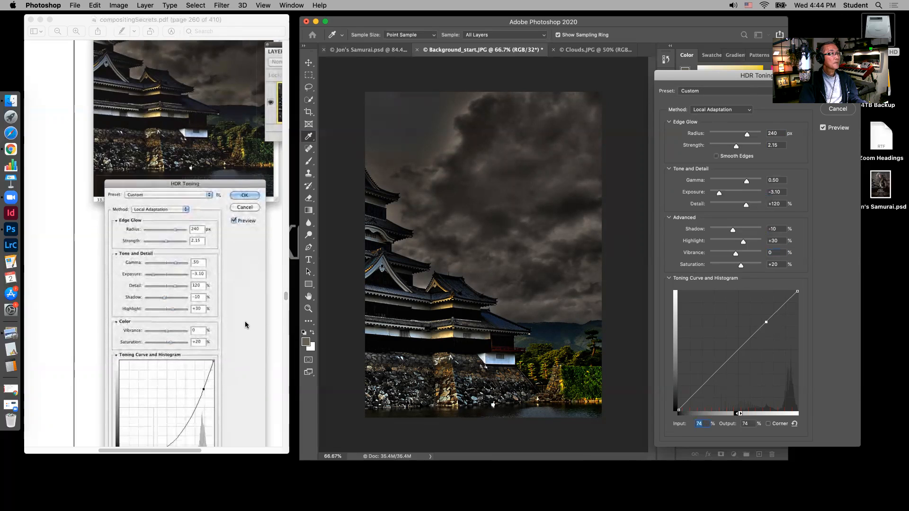
scroll(245, 325, down, 4)
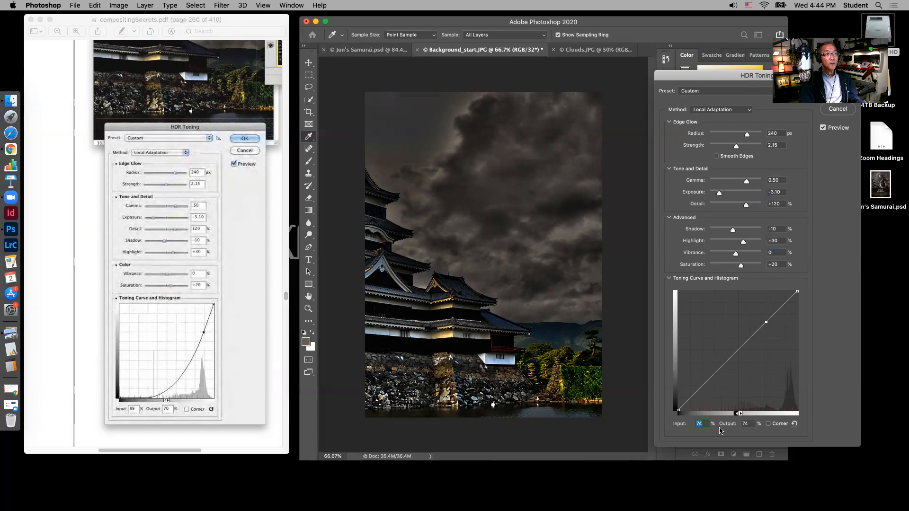
text(89)
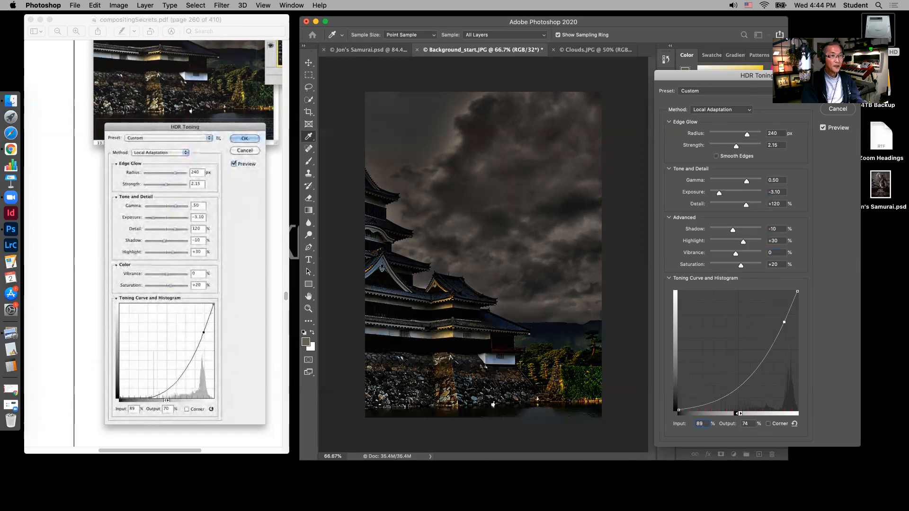
key(Tab)
text(70)
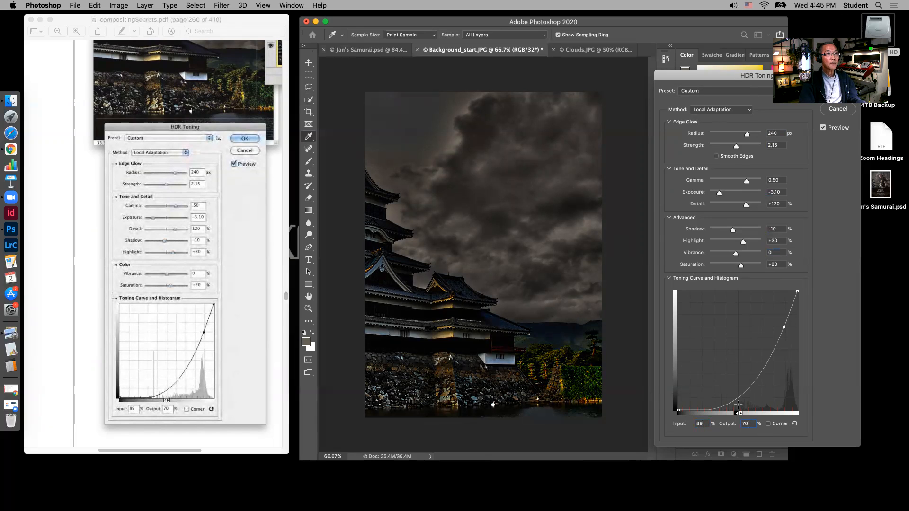
Apply the HDR Toning settings to the castle image and bring Step Six of the tutorial PDF into view for reading
scroll(278, 374, down, 5)
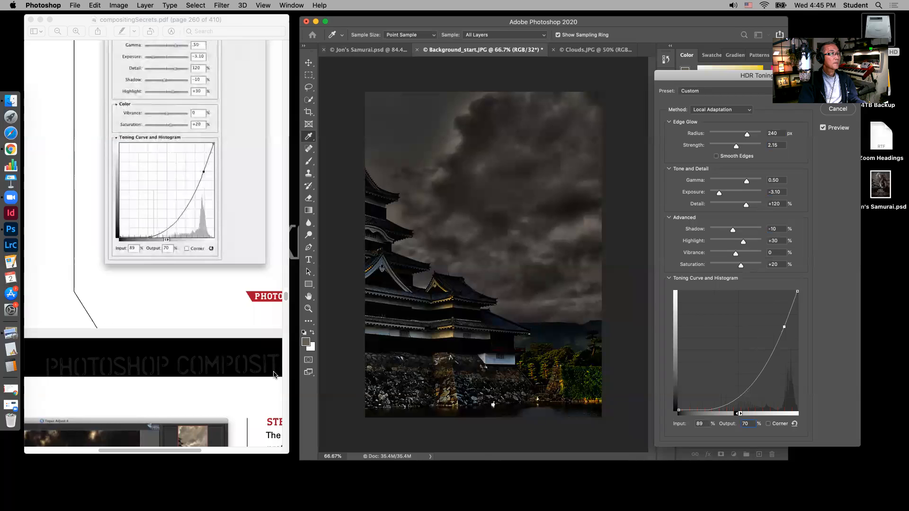
click(58, 32)
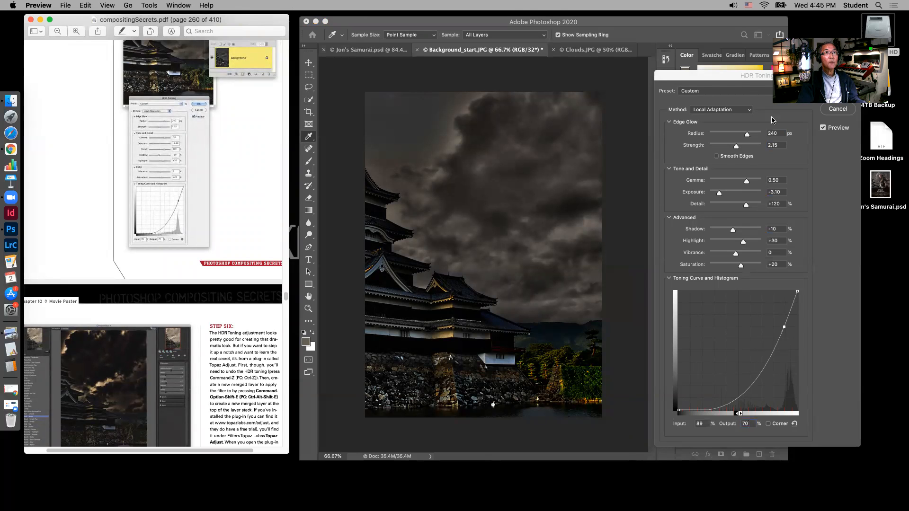
drag(714, 78, 622, 69)
click(746, 84)
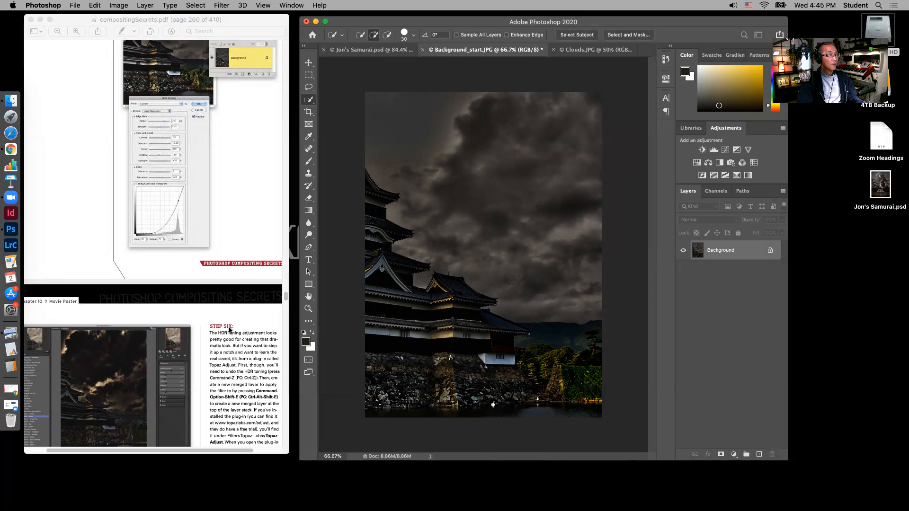
scroll(230, 331, down, 2)
scroll(230, 330, down, 4)
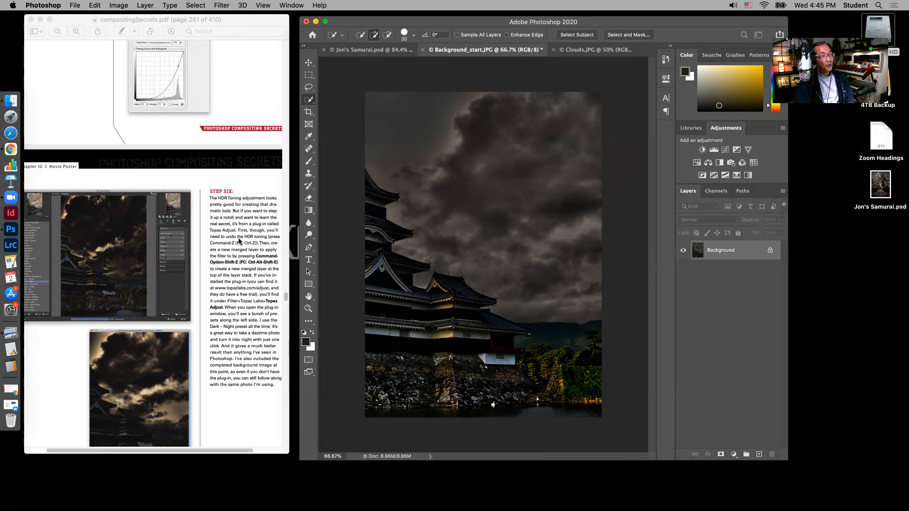
Read through the Selecting the Samurai section of the tutorial PDF up to the start of Creating the Composite
scroll(241, 358, down, 5)
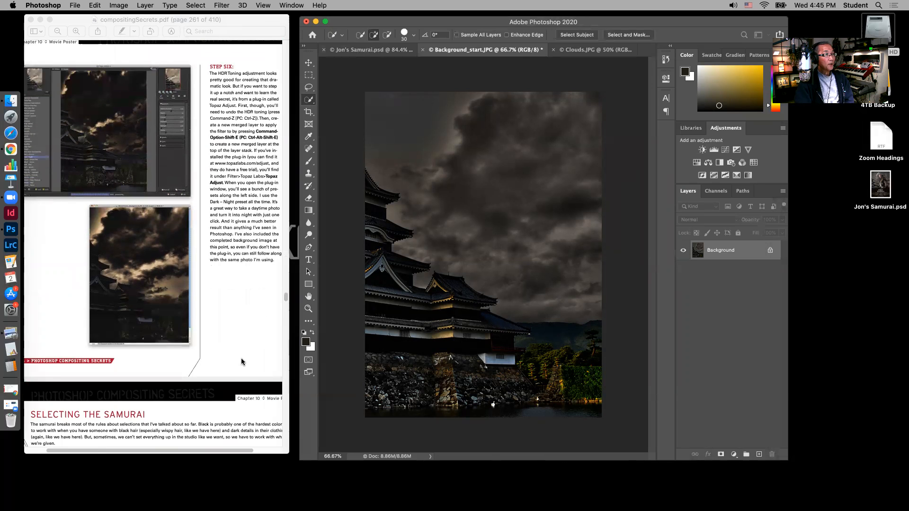
scroll(240, 358, down, 5)
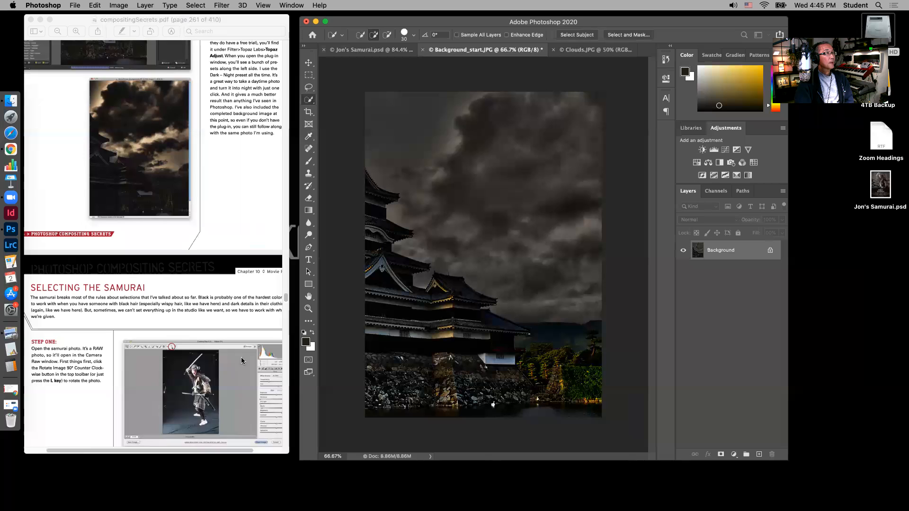
scroll(241, 357, down, 3)
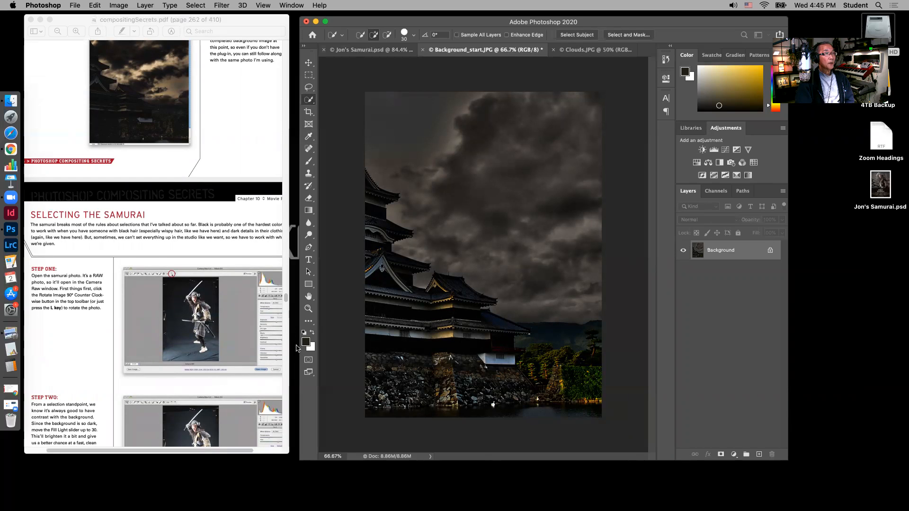
scroll(249, 374, down, 2)
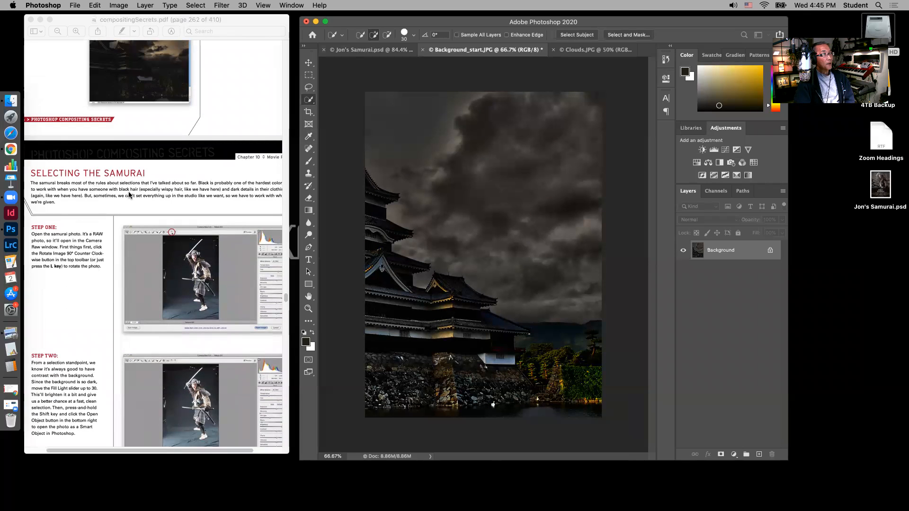
scroll(101, 287, down, 10)
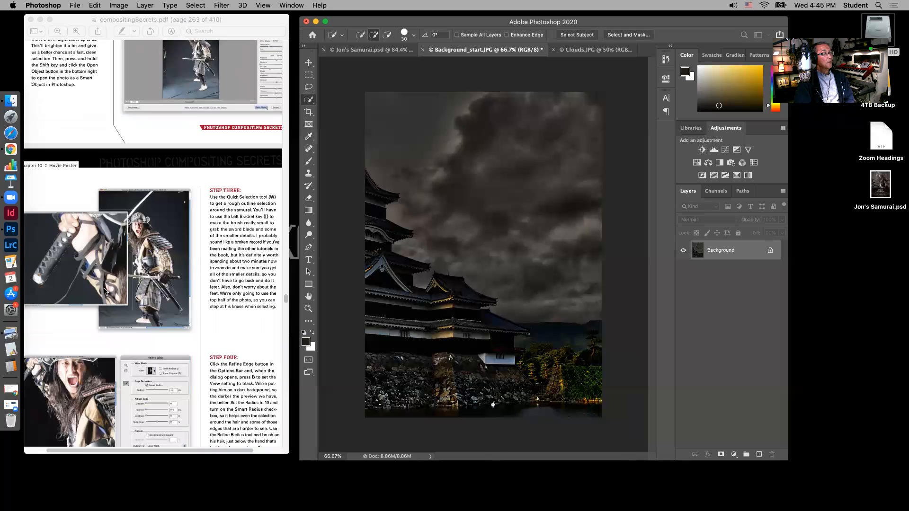
scroll(105, 290, down, 15)
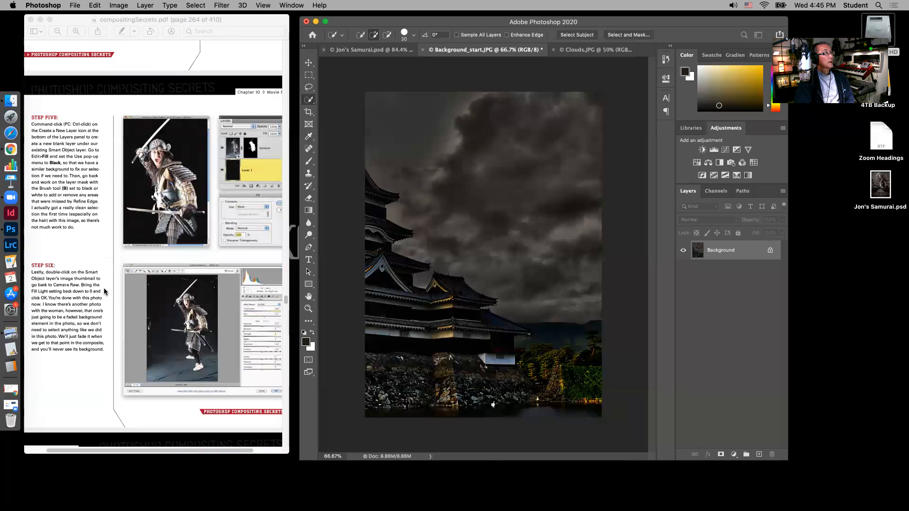
scroll(104, 290, down, 5)
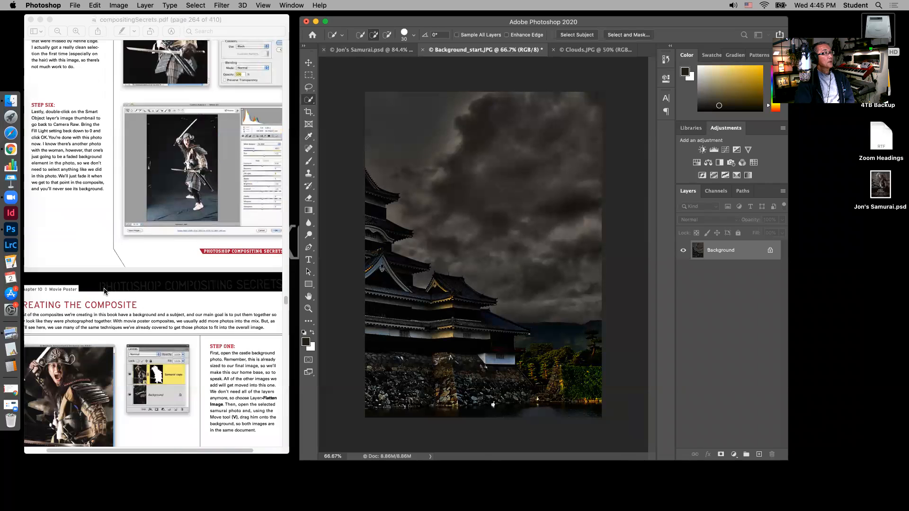
scroll(195, 229, up, 3)
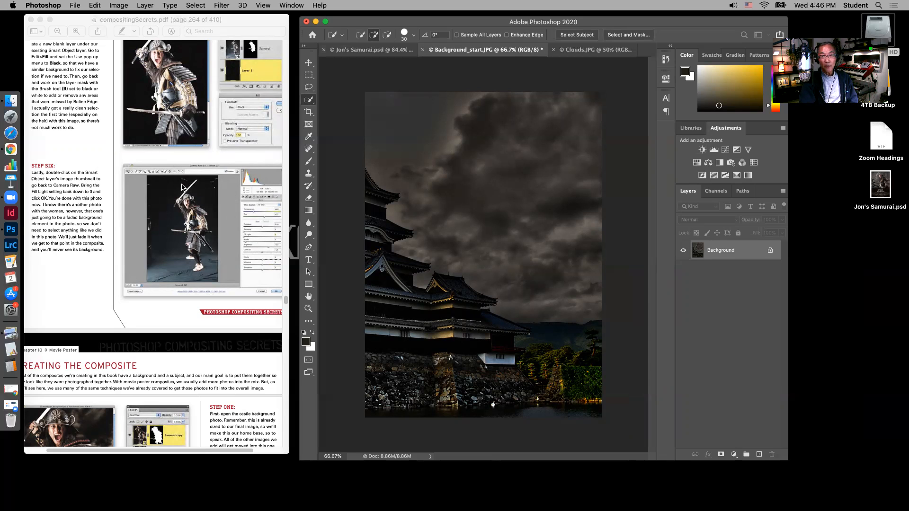
Open Samurai_selected.PSD from the Ch10 Samurai Photos folder
click(76, 6)
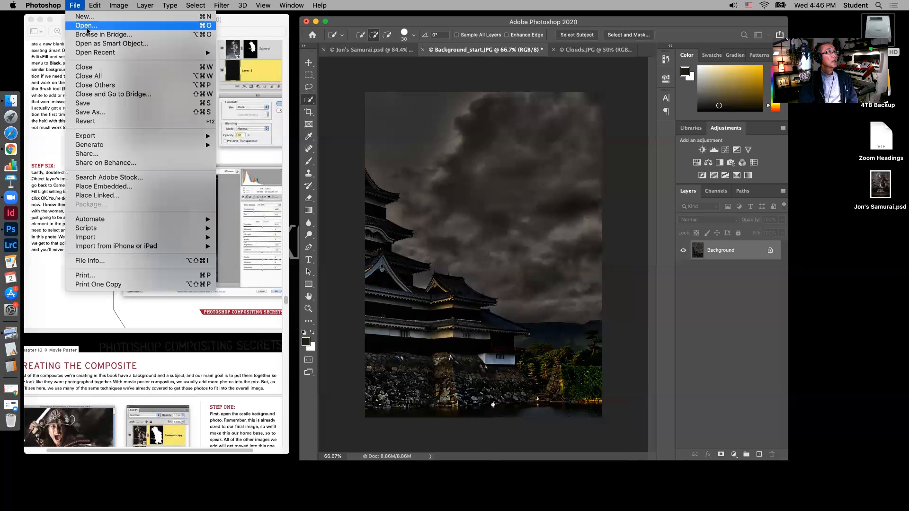
click(87, 28)
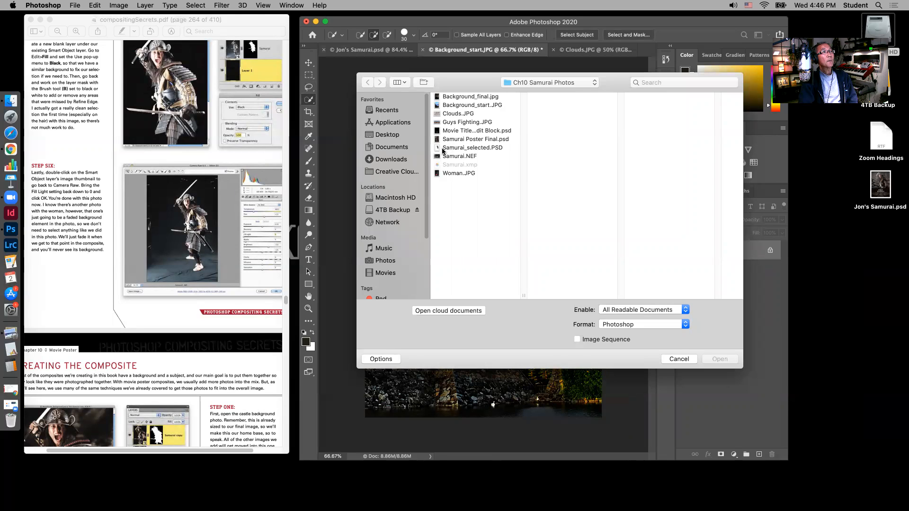
click(493, 147)
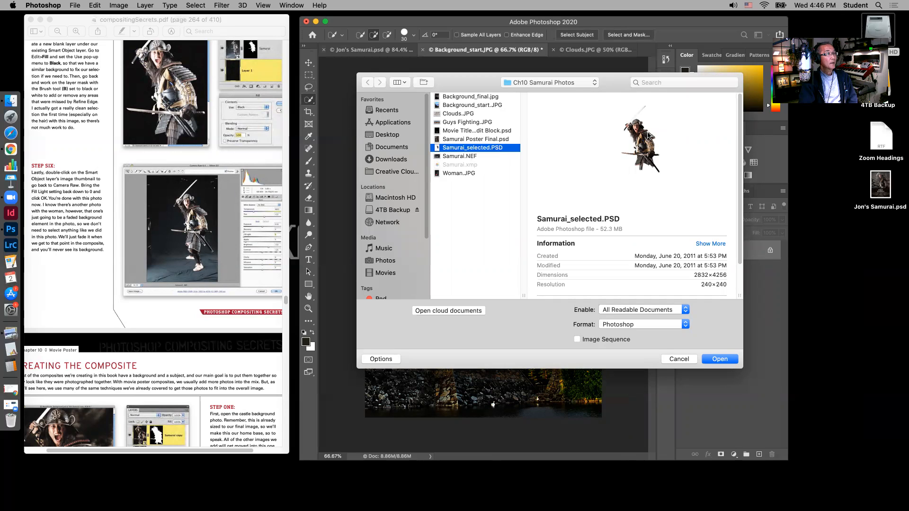
click(720, 360)
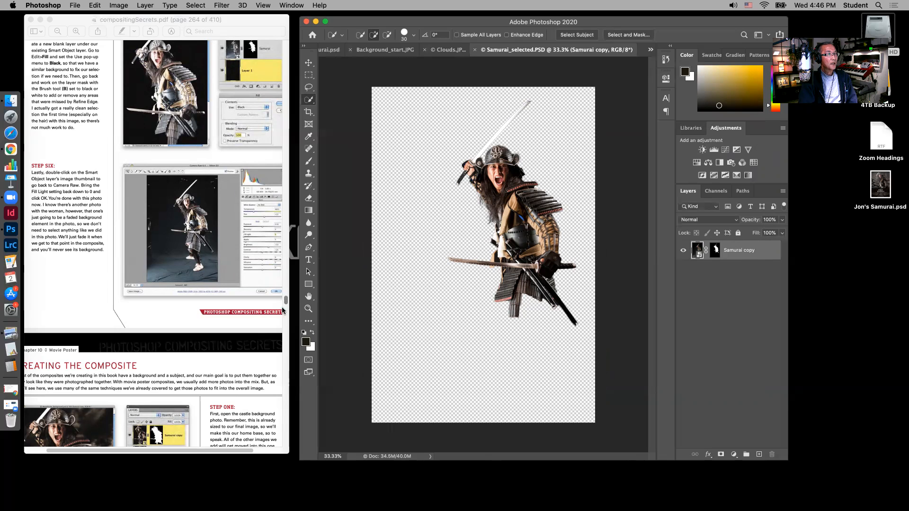
Float the Samurai_selected.PSD document in its own window and copy its samurai layer onto the castle image with the Move tool
scroll(160, 156, up, 6)
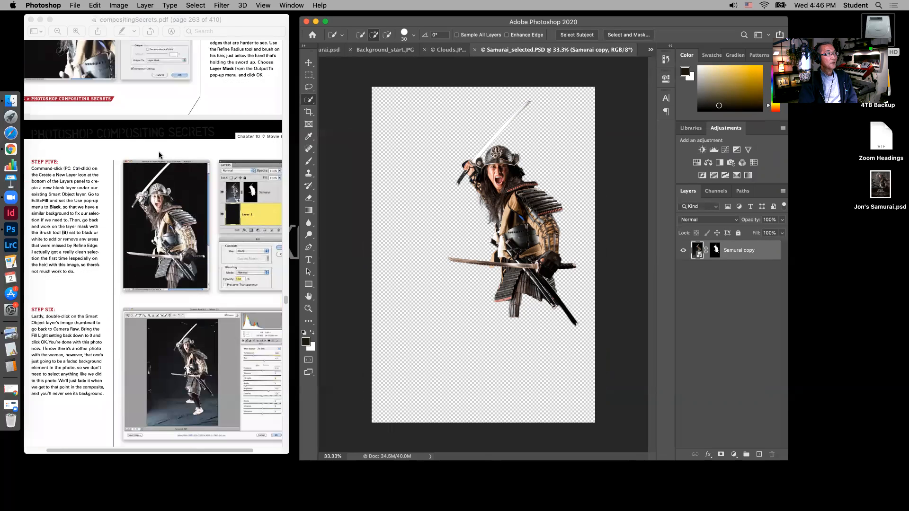
scroll(160, 155, down, 5)
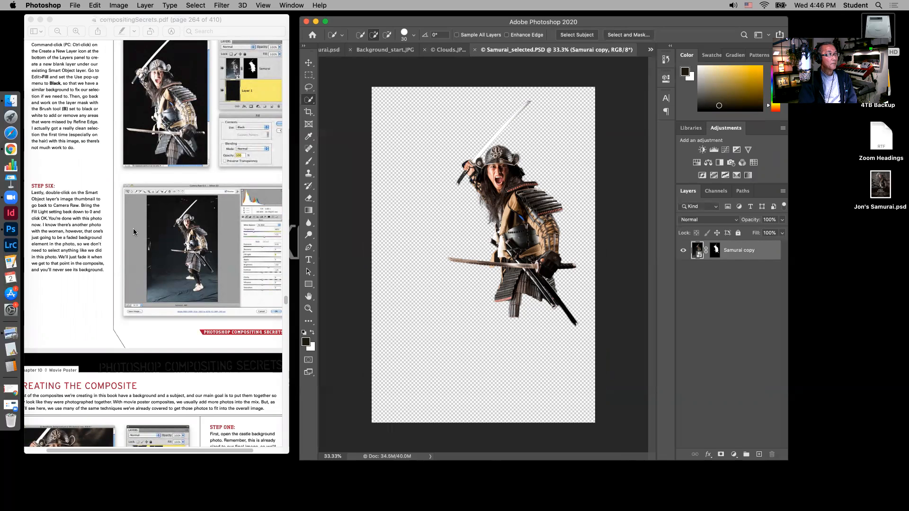
scroll(133, 229, down, 4)
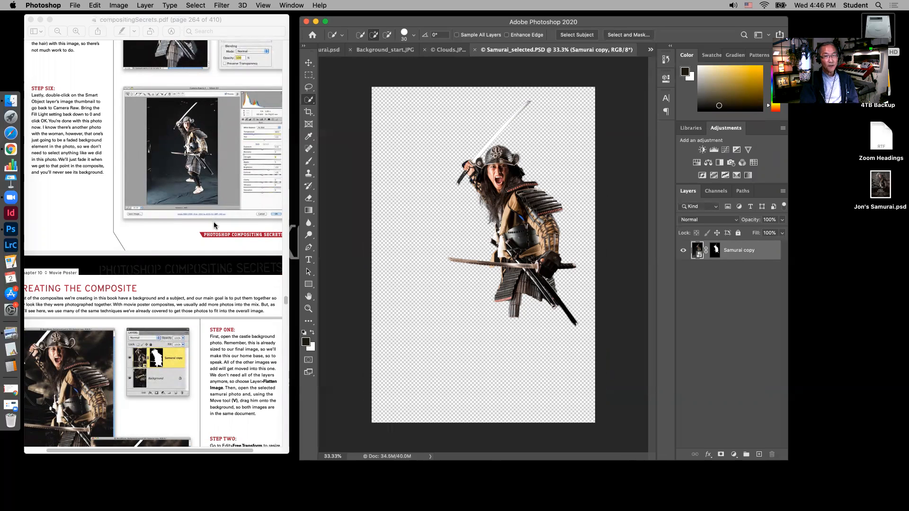
scroll(179, 198, down, 3)
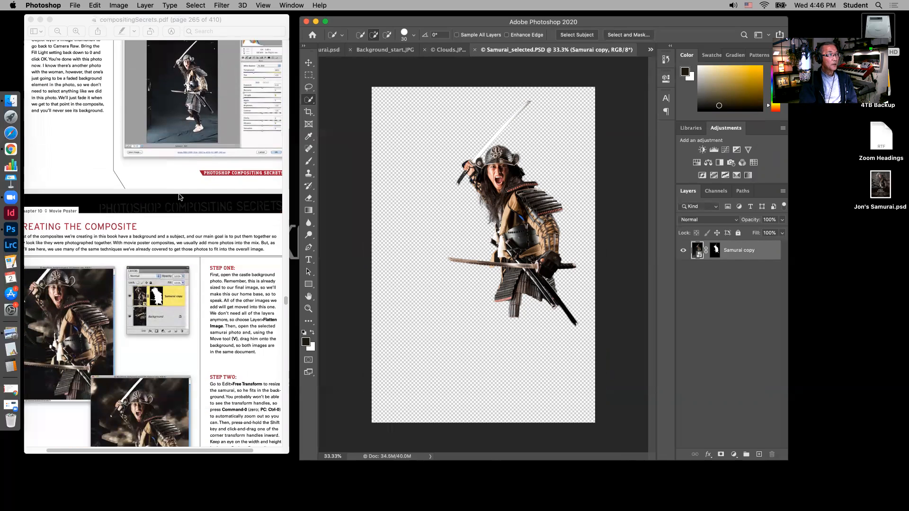
scroll(179, 197, down, 5)
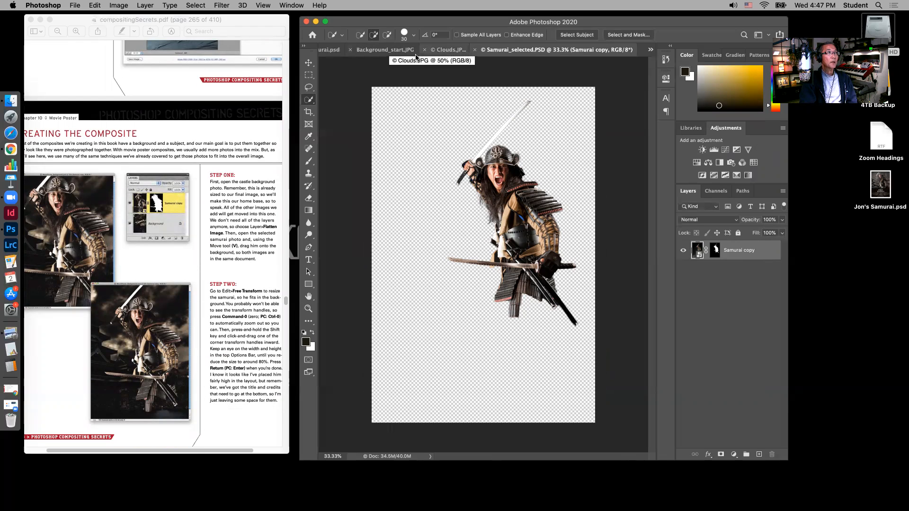
click(391, 52)
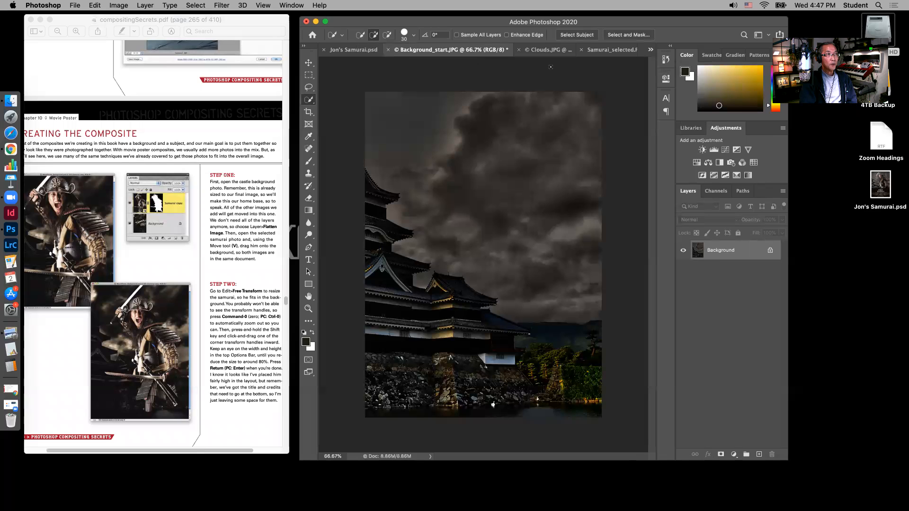
click(610, 51)
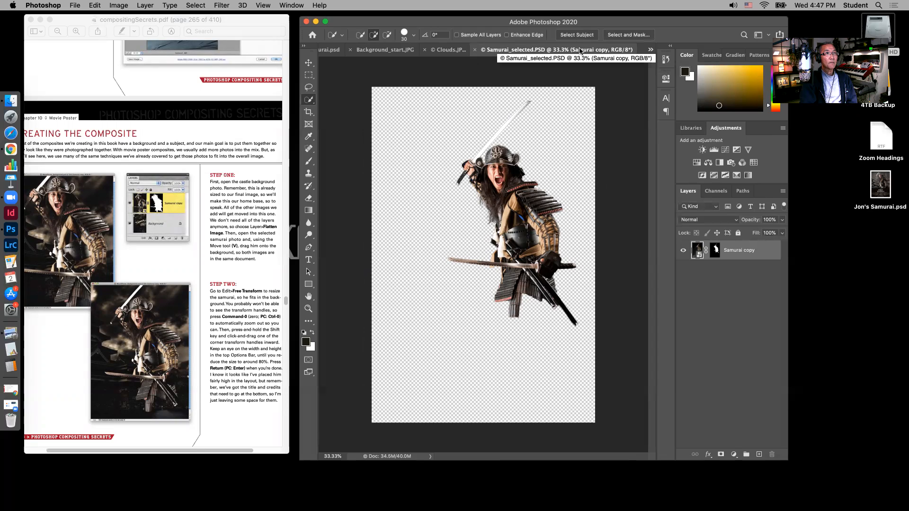
drag(579, 51, 669, 144)
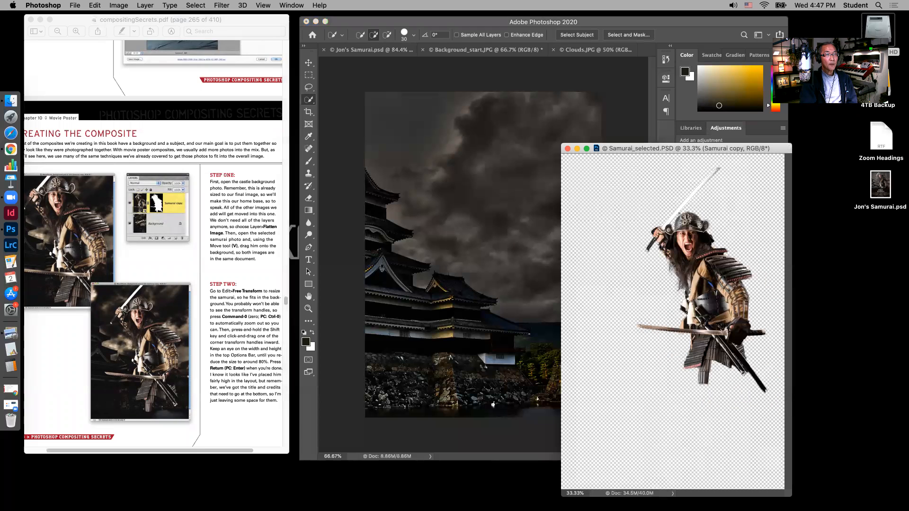
click(309, 62)
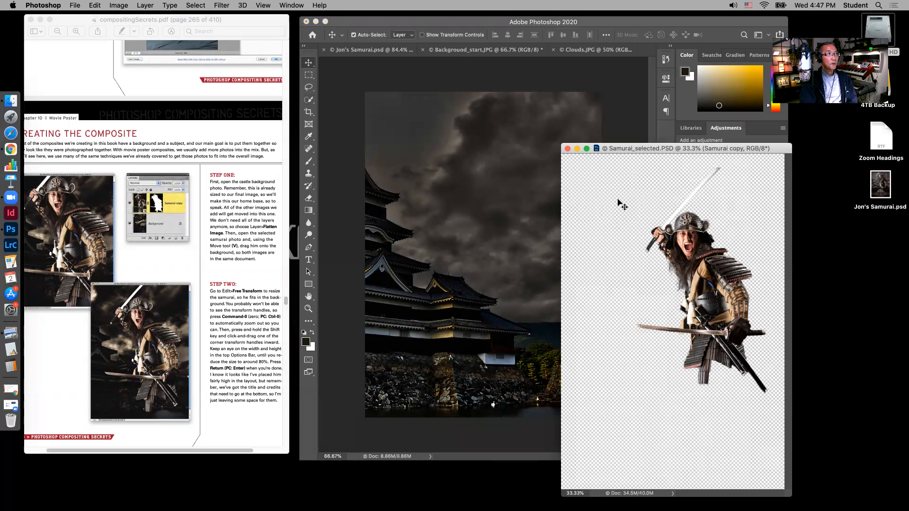
drag(710, 258, 482, 203)
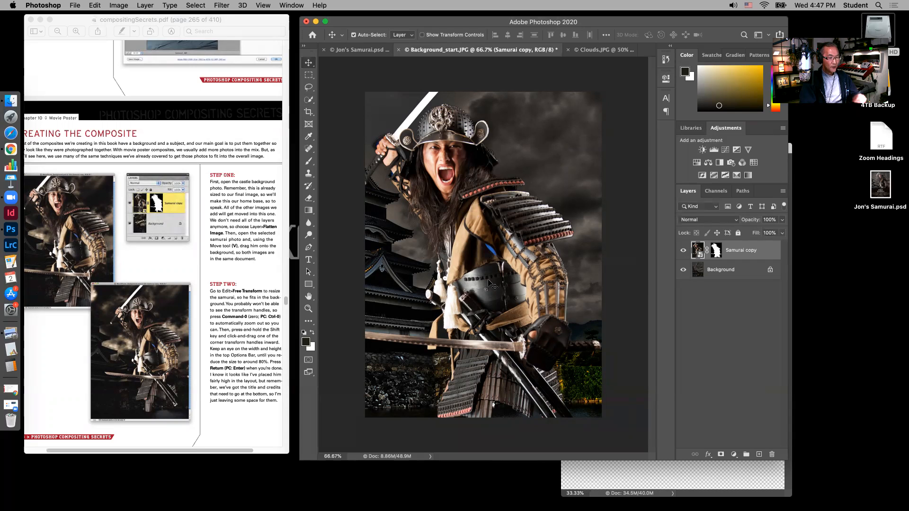
Scale the samurai layer to about 78% with Free Transform and place him high and roughly centered over the castle background
key(super)
key(super+t)
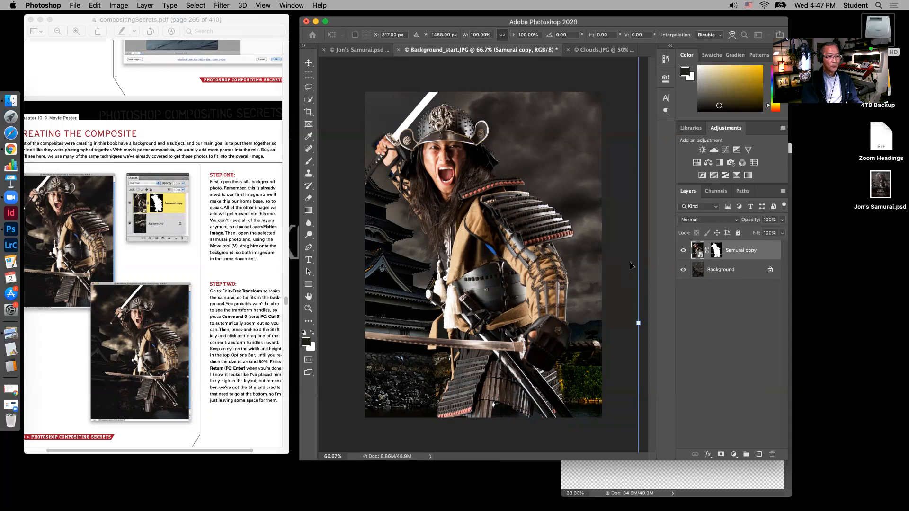
key(super+0)
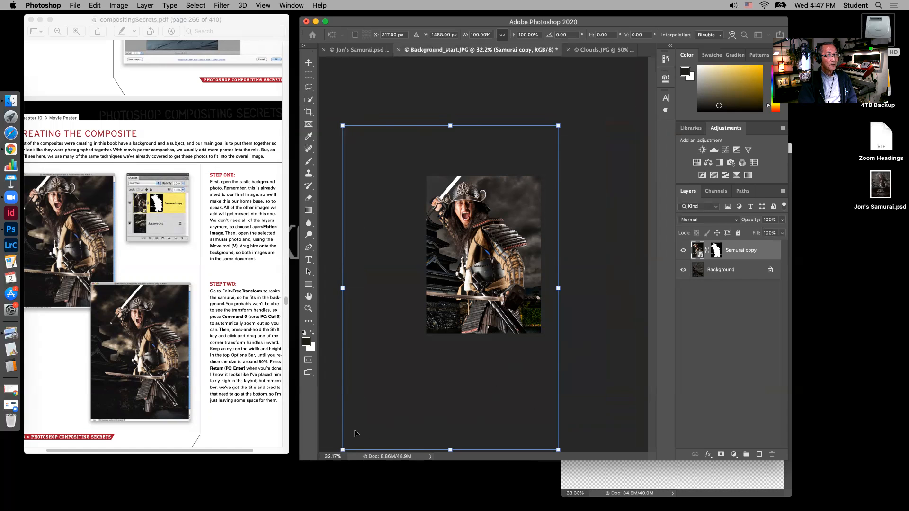
drag(343, 448, 389, 379)
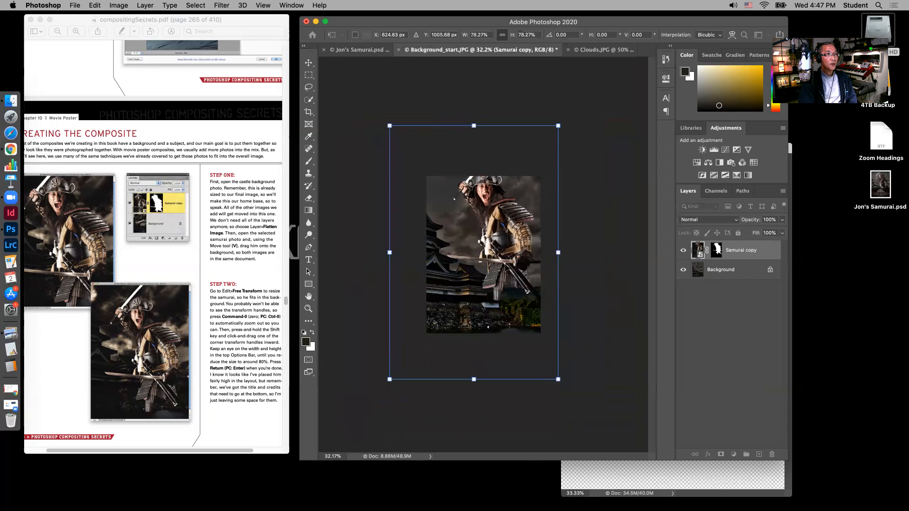
drag(525, 234, 513, 246)
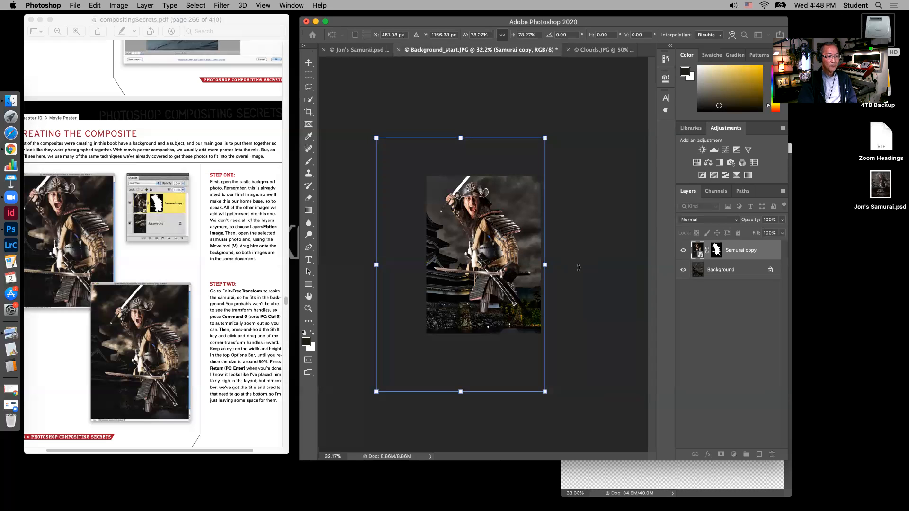
key(Return)
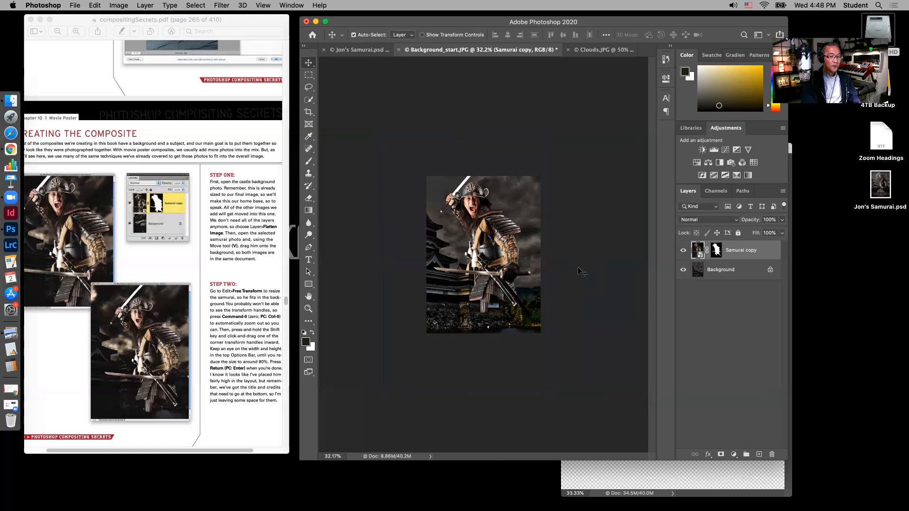
key(super+0)
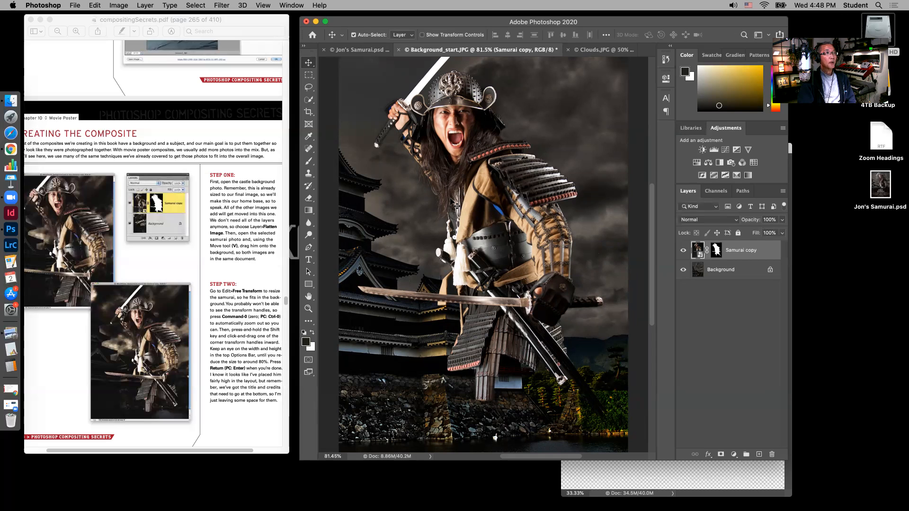
Consult Step Three of Creating the Composite in the tutorial PDF and open the samurai Smart Object in Camera Raw
scroll(247, 362, down, 3)
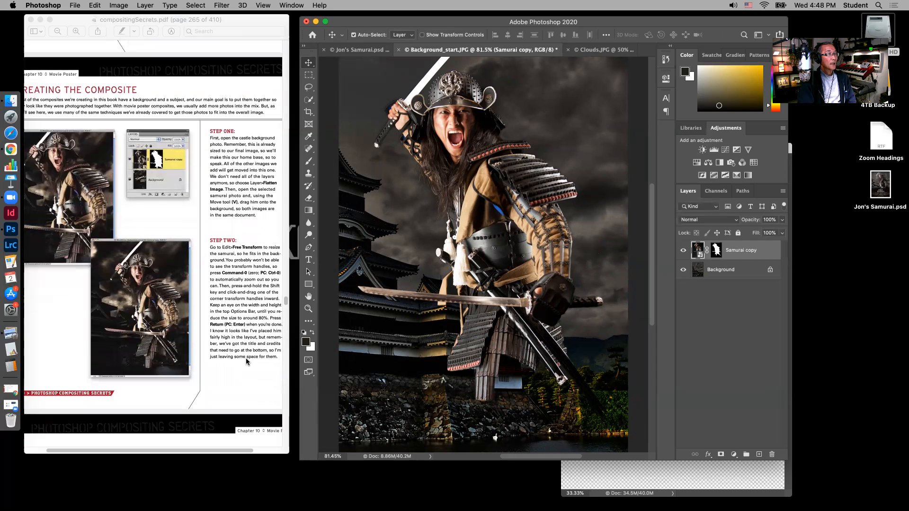
scroll(246, 362, down, 1)
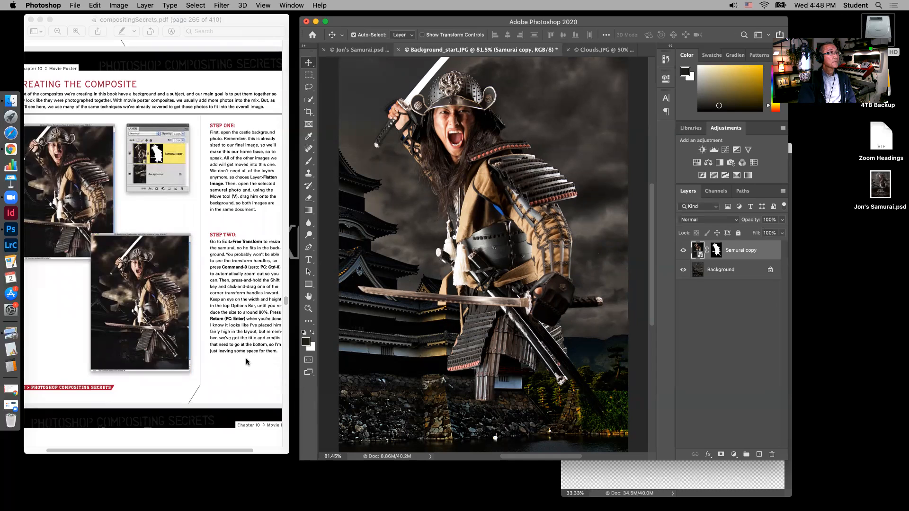
scroll(246, 362, down, 10)
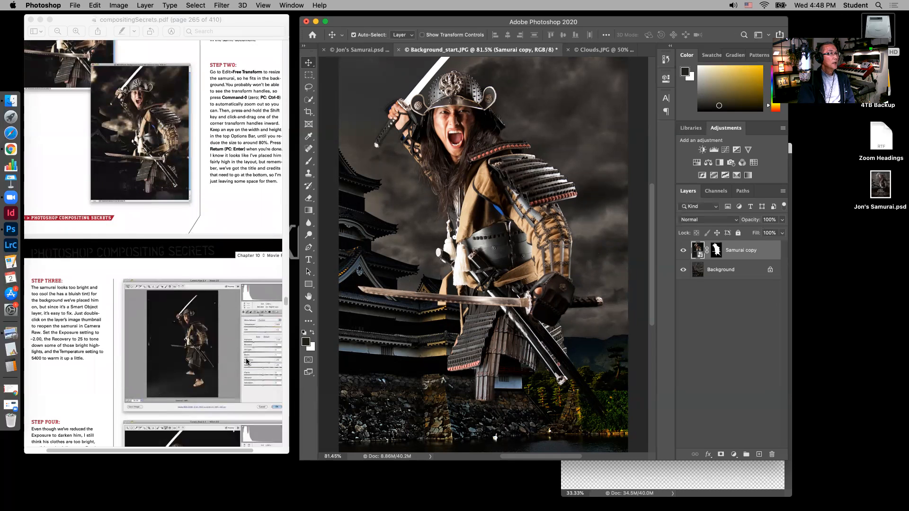
scroll(246, 358, down, 2)
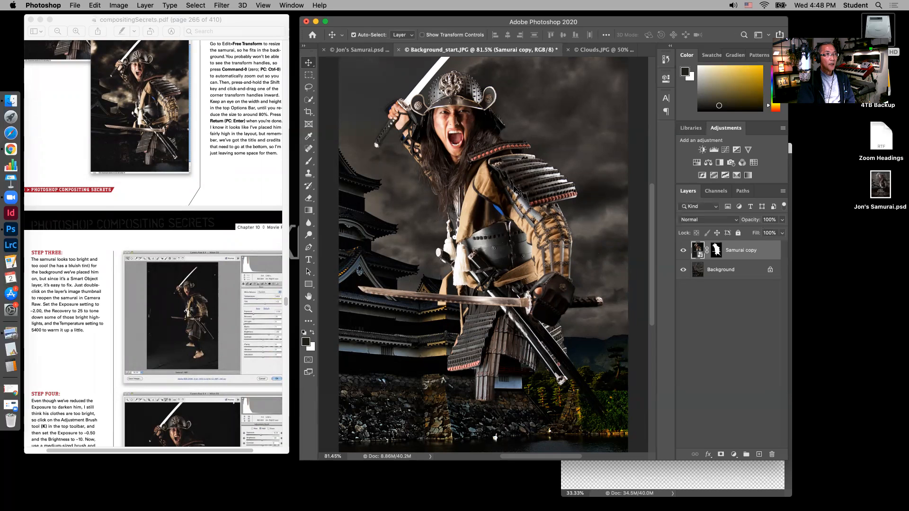
scroll(68, 300, down, 1)
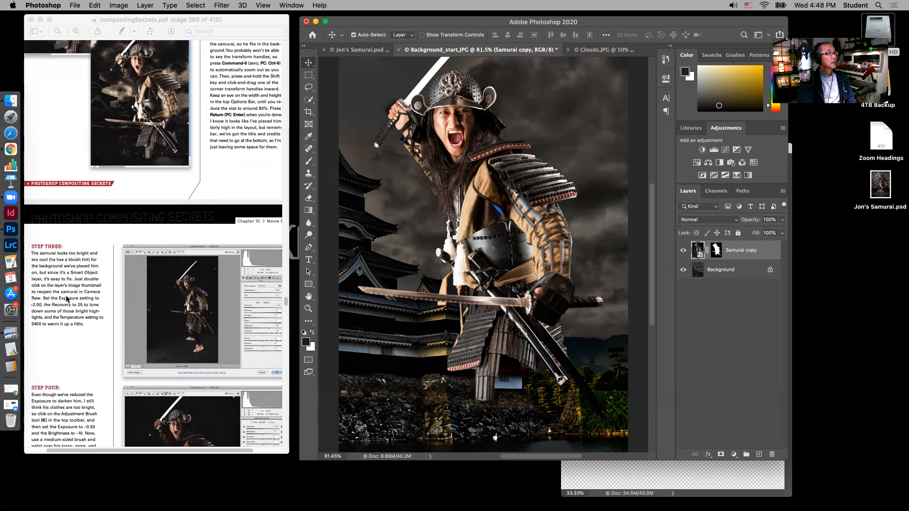
scroll(67, 299, down, 2)
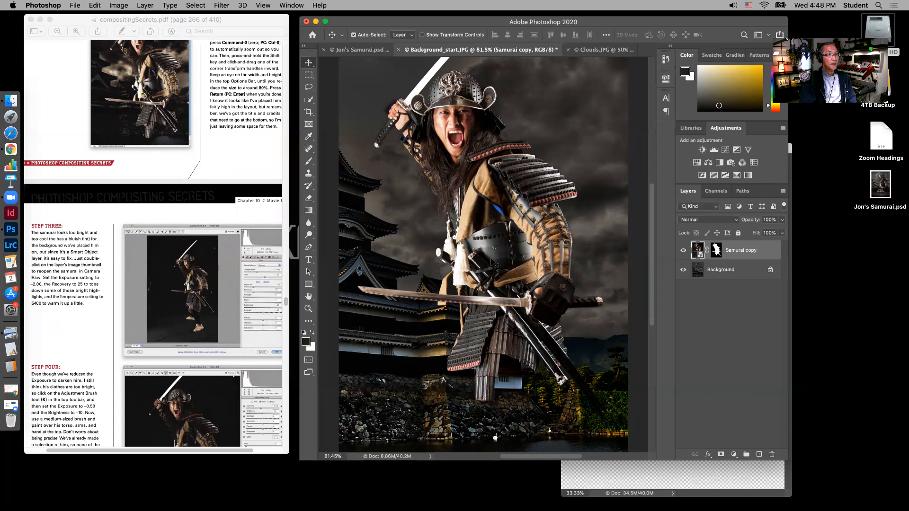
double_click(700, 256)
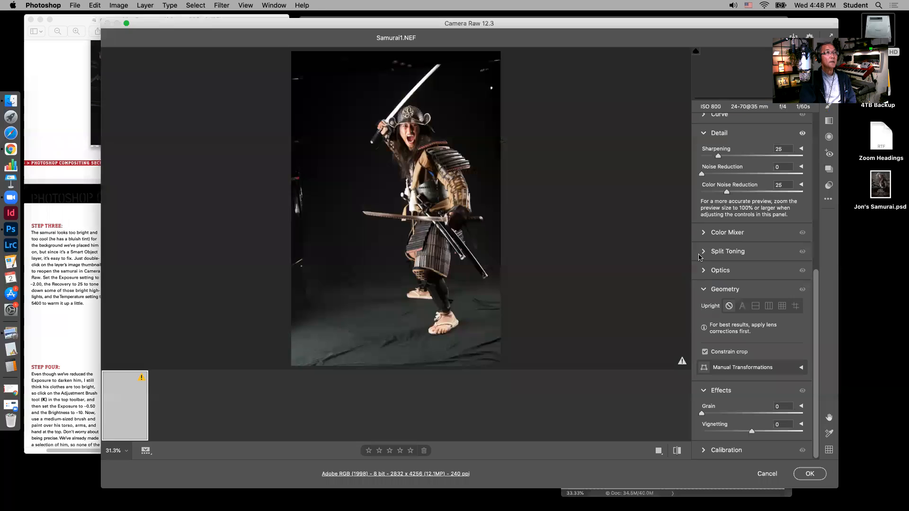
Shrink the Camera Raw window and place it beside the tutorial PDF to consult the Step Three settings
drag(417, 26, 402, 20)
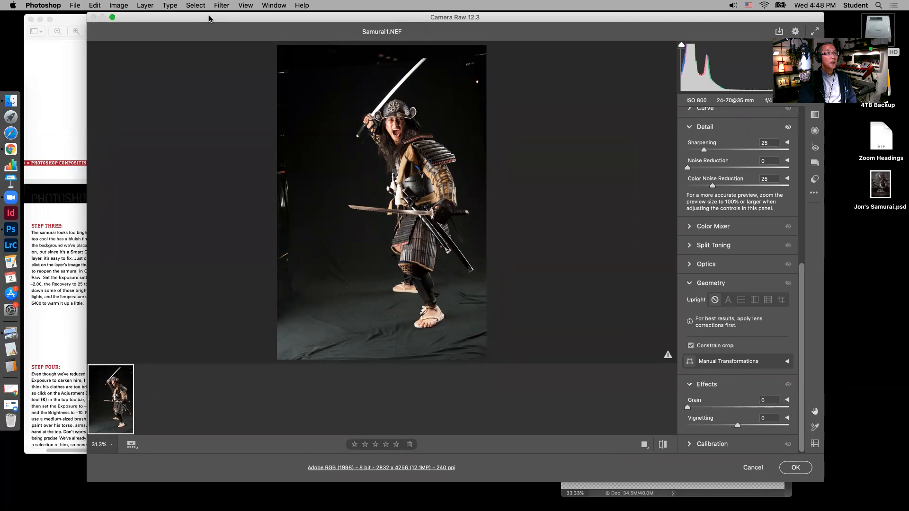
drag(825, 483, 690, 481)
drag(483, 22, 684, 24)
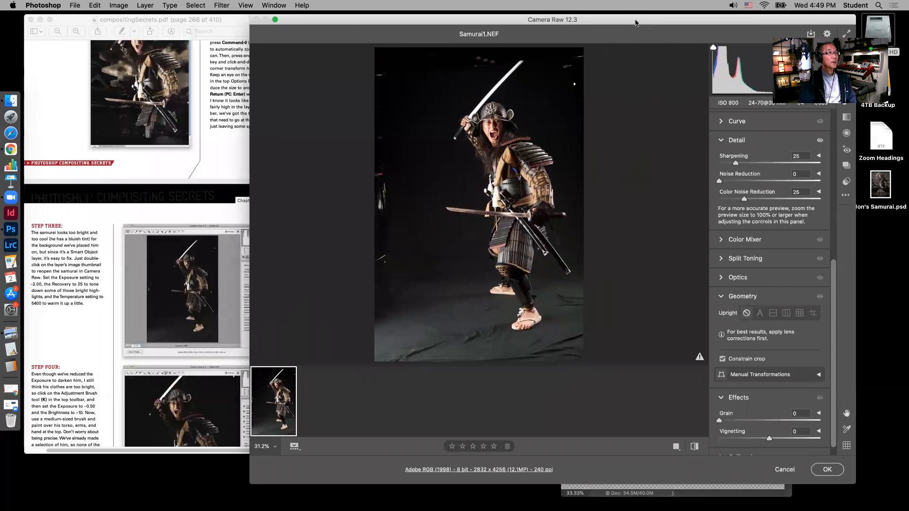
click(157, 217)
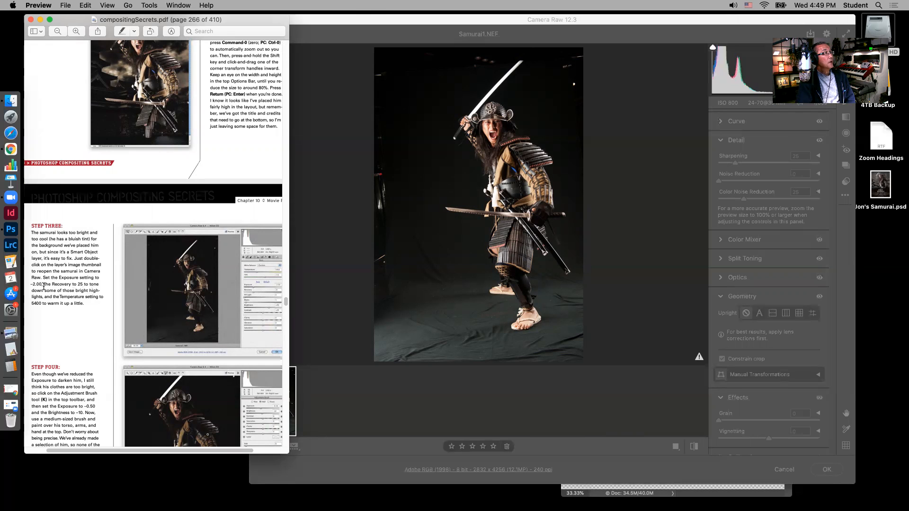
Return to Camera Raw and set the samurai's Exposure to -2.00 in the Basic adjustments
click(619, 170)
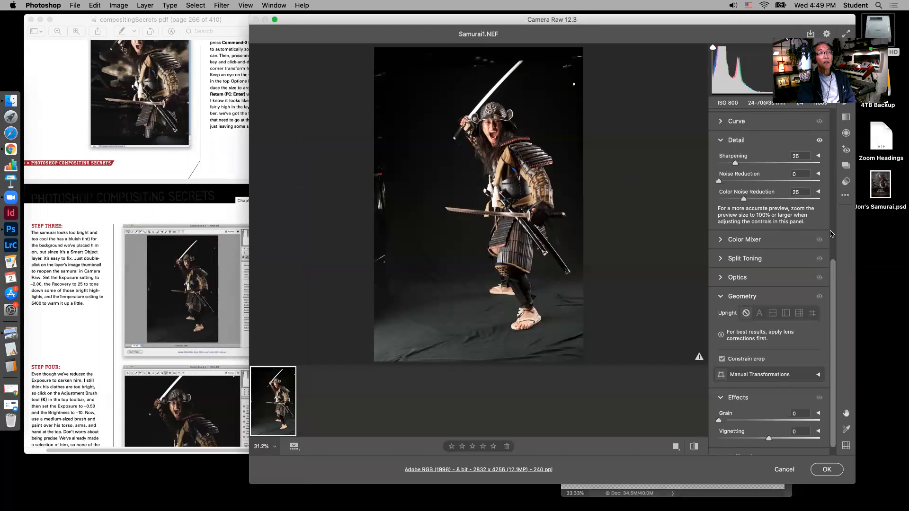
scroll(832, 234, up, 10)
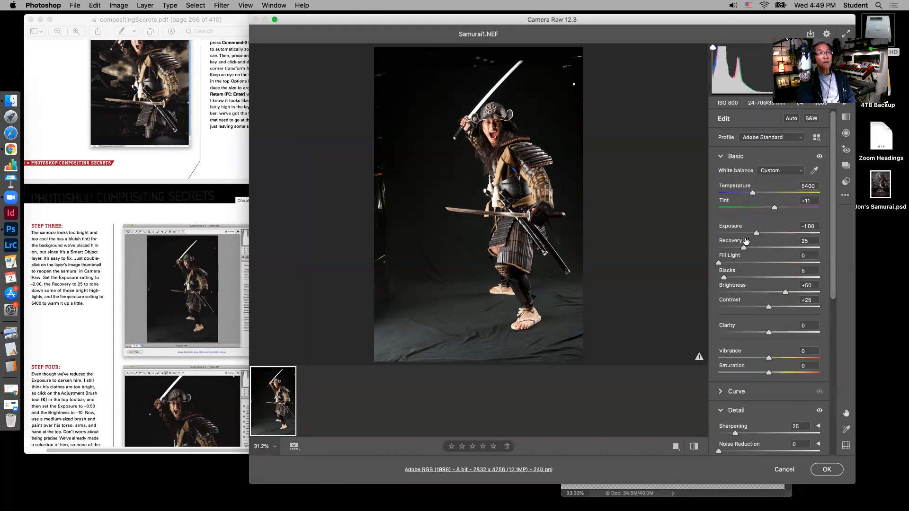
drag(756, 235, 744, 235)
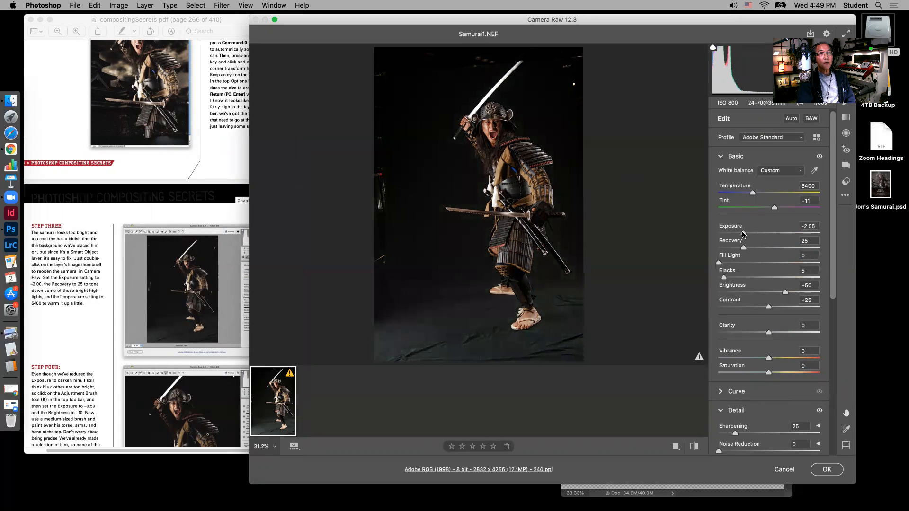
drag(744, 234, 744, 234)
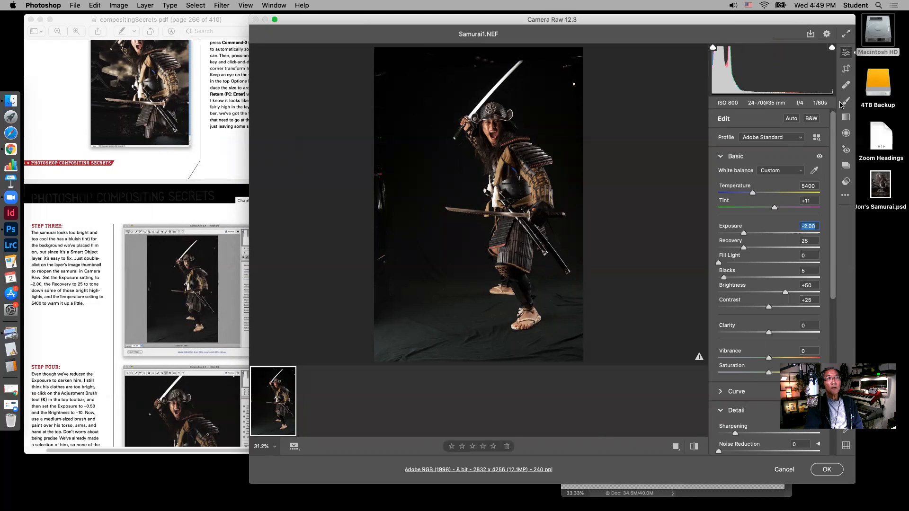
Following Step Four, set up the Camera Raw adjustment brush with Exposure -0.50 and Brightness -9
click(847, 103)
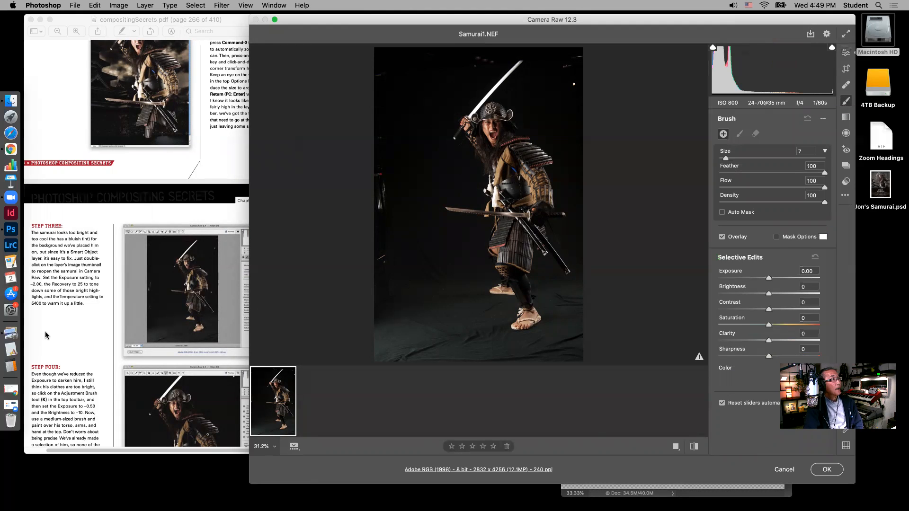
scroll(45, 335, down, 4)
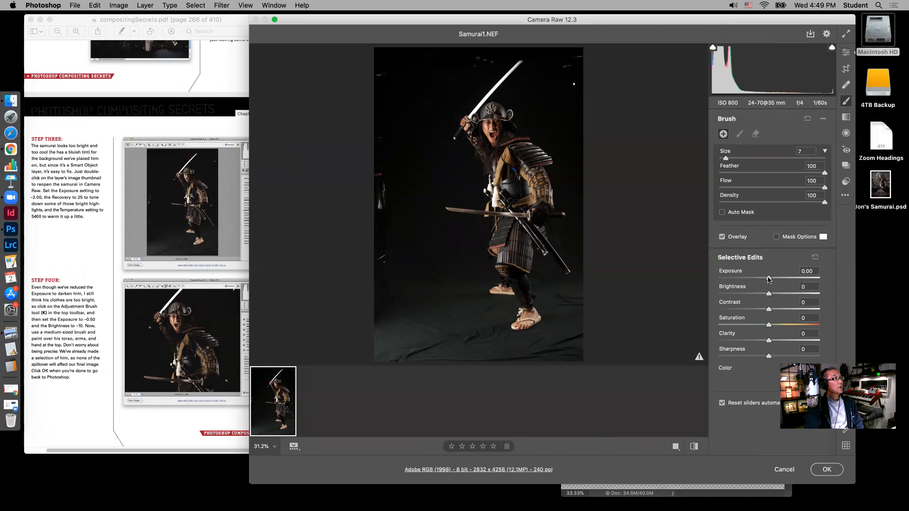
drag(767, 279, 766, 294)
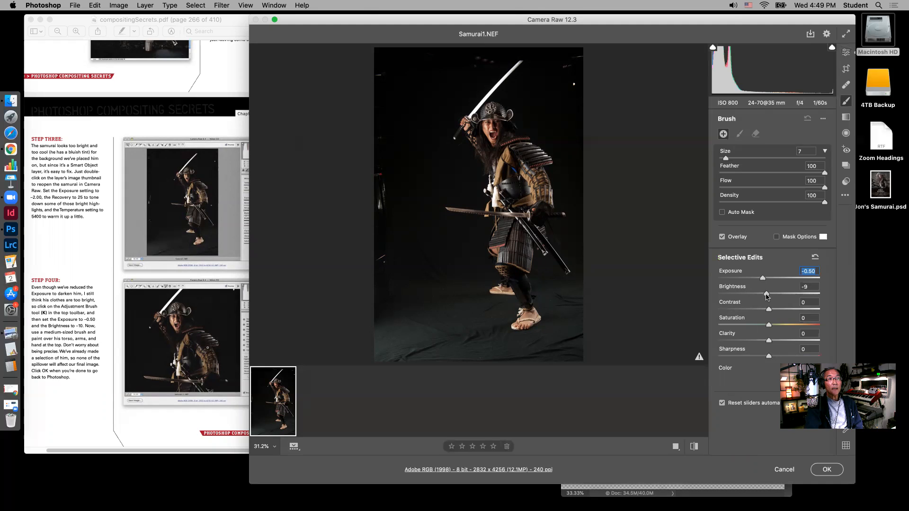
drag(767, 293, 767, 296)
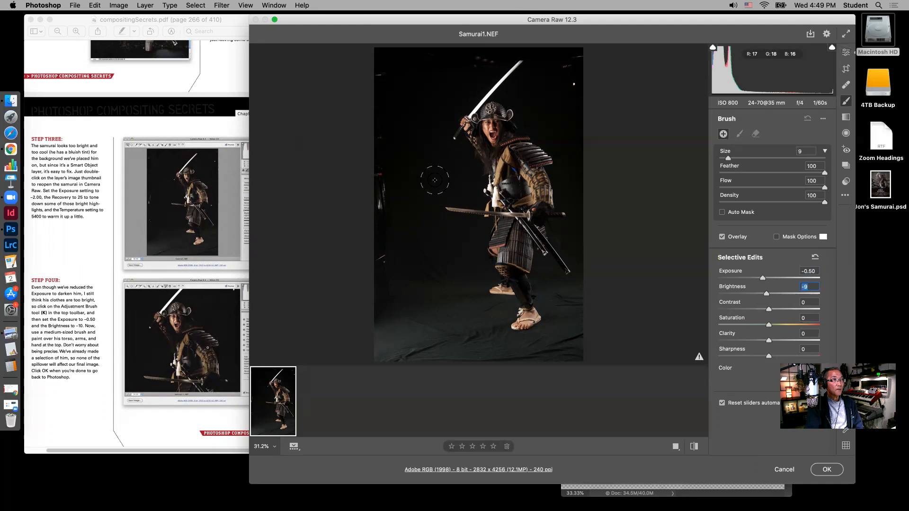
Paint the darkening over the samurai's torso, arms, hand and swords with a size 9 brush and apply the Camera Raw edits
key(bracketright)
key(bracketright)
mouse_move(523, 154)
mouse_down()
mouse_move(535, 168)
mouse_move(501, 172)
mouse_move(500, 198)
mouse_move(531, 194)
mouse_move(540, 208)
mouse_move(504, 241)
mouse_up()
mouse_move(458, 211)
mouse_down()
mouse_move(521, 230)
mouse_move(507, 267)
mouse_move(525, 307)
mouse_move(515, 322)
mouse_move(496, 286)
mouse_move(525, 299)
mouse_move(519, 321)
mouse_move(565, 273)
mouse_up()
mouse_move(532, 161)
mouse_down()
mouse_move(492, 168)
mouse_move(520, 151)
mouse_move(502, 187)
mouse_move(492, 184)
mouse_move(529, 170)
mouse_move(537, 196)
mouse_up()
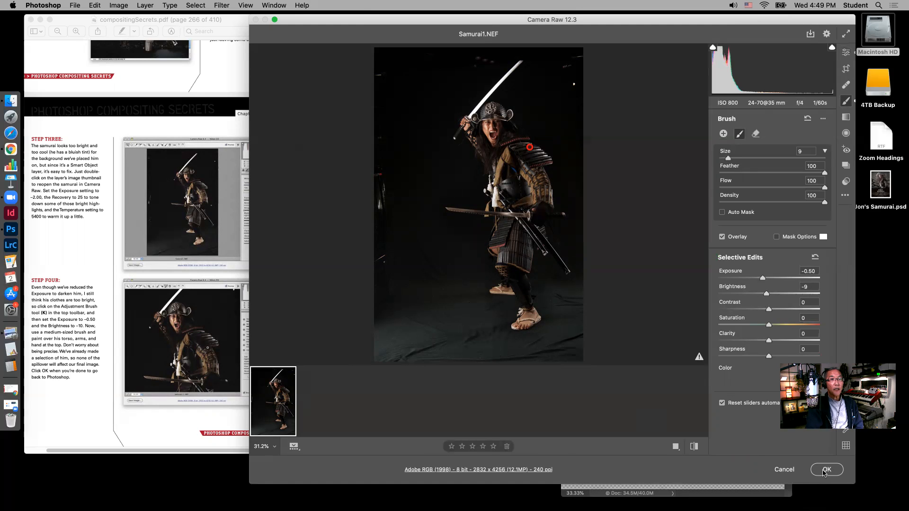
click(827, 471)
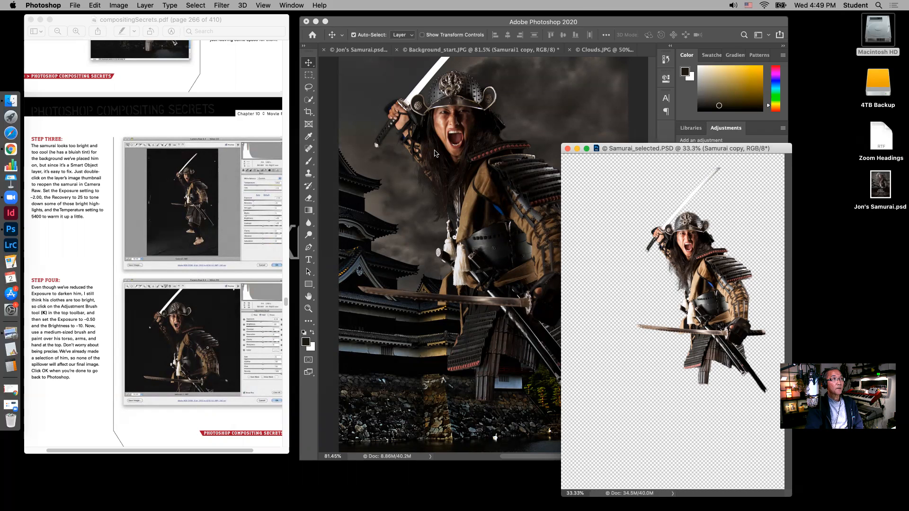
Close the floating Samurai_selected.PSD document and widen the Photoshop window beside the tutorial
click(567, 148)
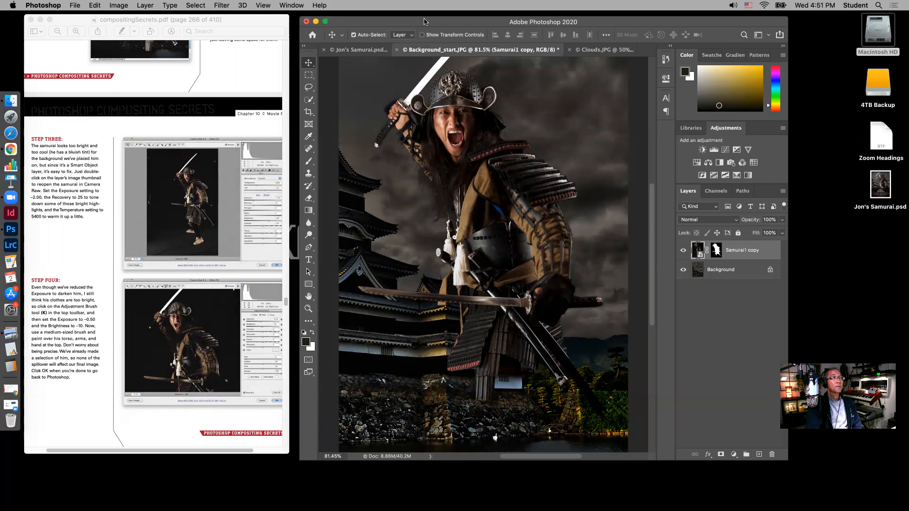
drag(425, 22, 417, 20)
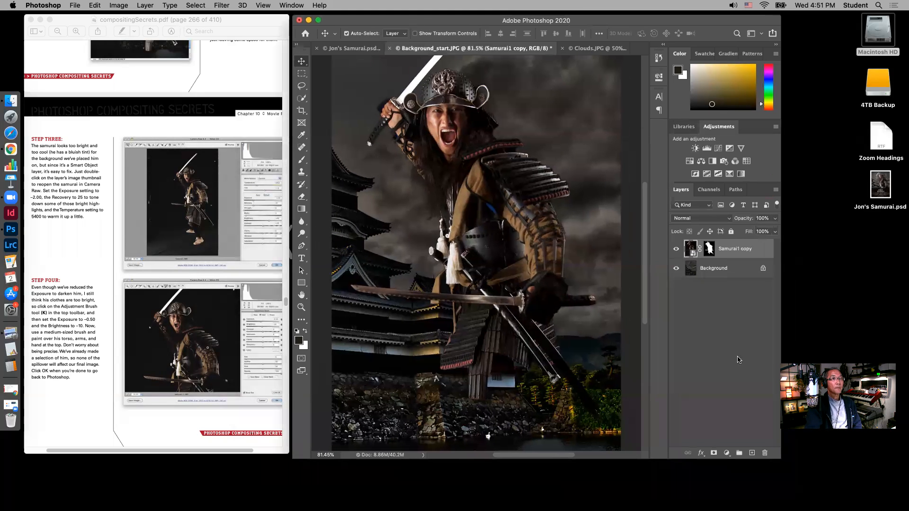
drag(786, 456, 847, 454)
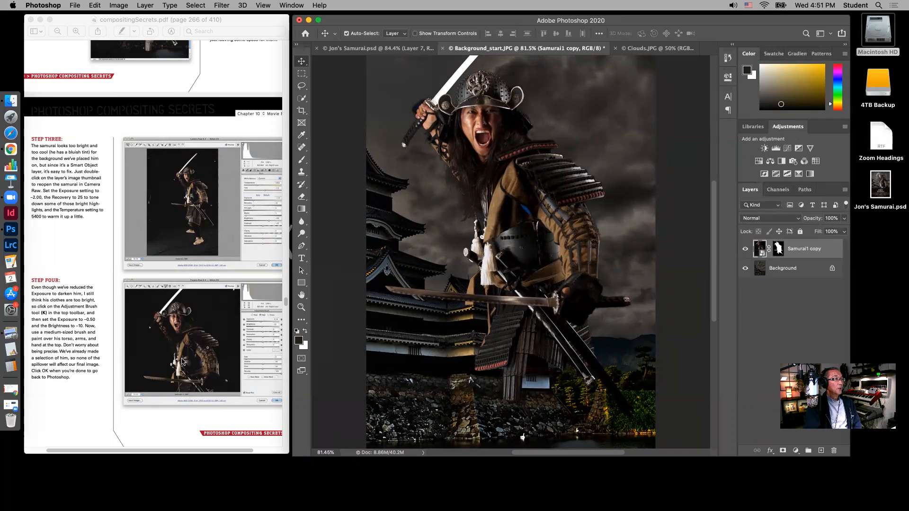
Following Steps Five and Six, merge all layers into a new layer atop the stack and apply the Average blur filter to it
scroll(182, 361, down, 10)
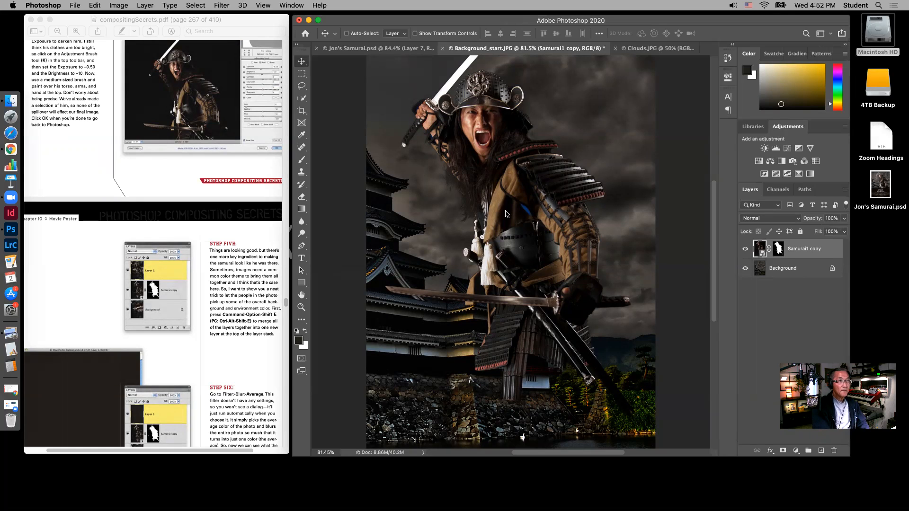
key(super+alt+shift+e)
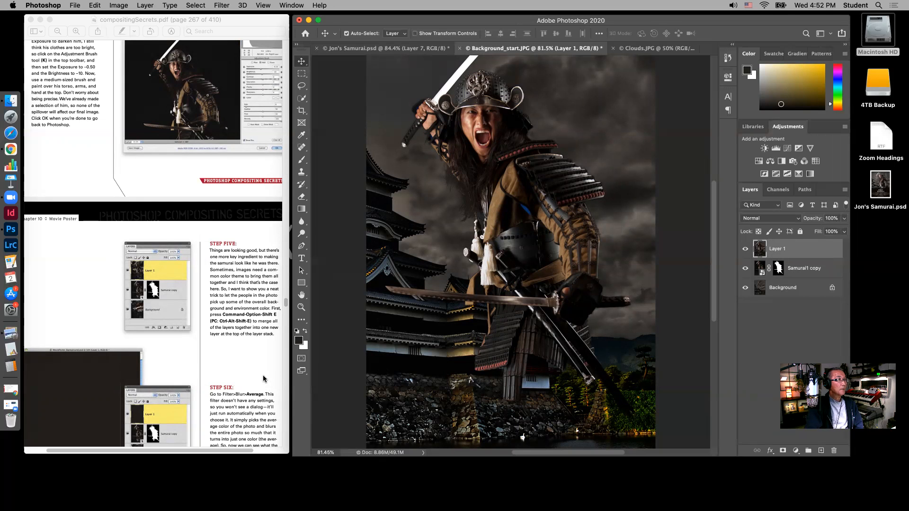
scroll(264, 379, down, 5)
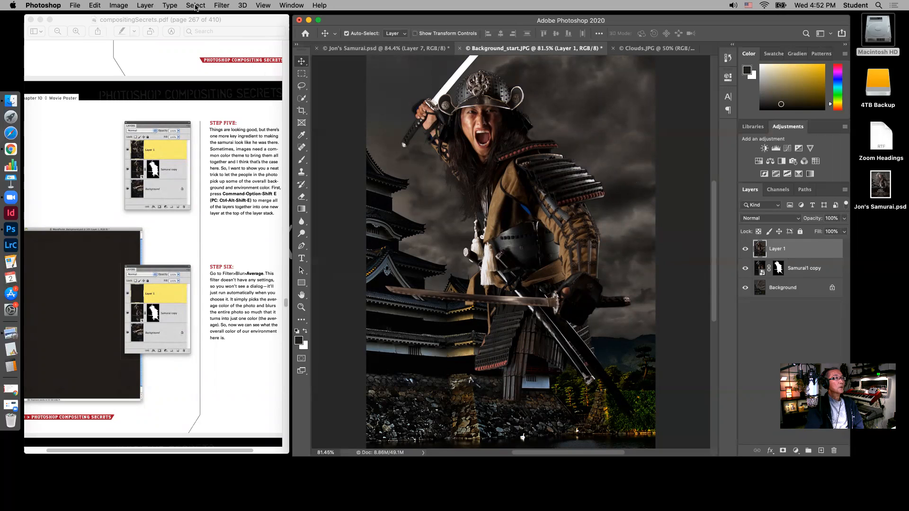
click(221, 5)
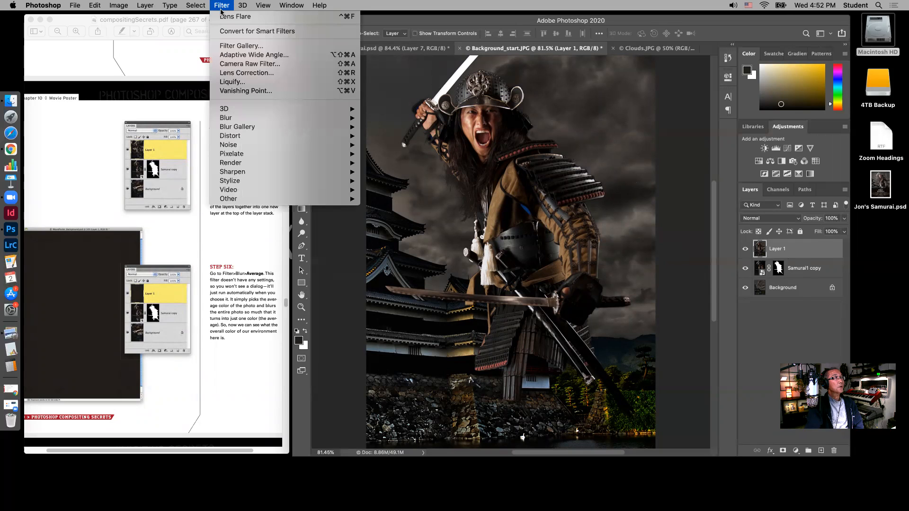
mouse_move(227, 119)
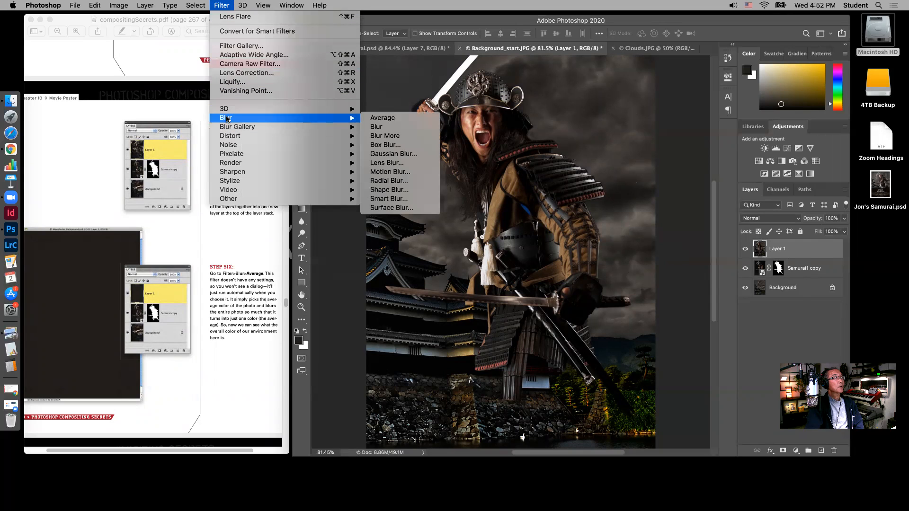
click(395, 118)
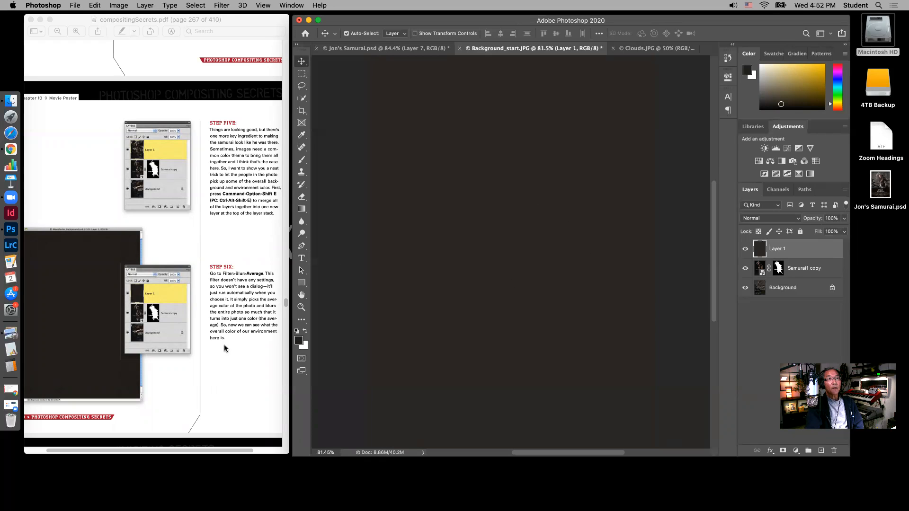
Following Step Seven, clip the averaged color layer to the samurai layer with Create Clipping Mask
scroll(225, 348, down, 3)
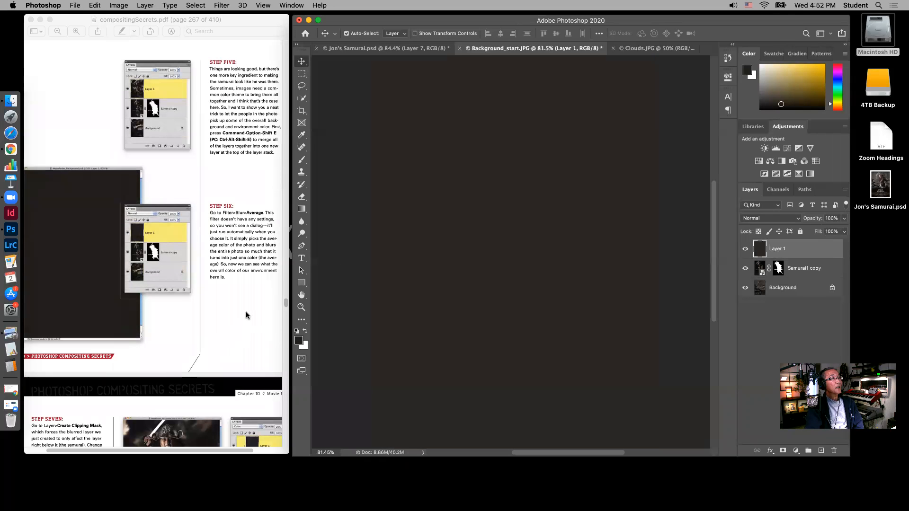
scroll(246, 311, down, 7)
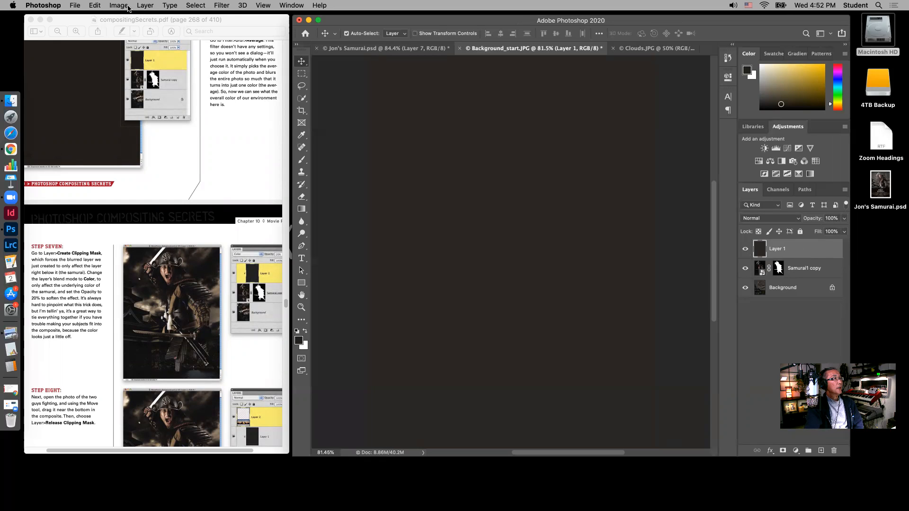
click(143, 5)
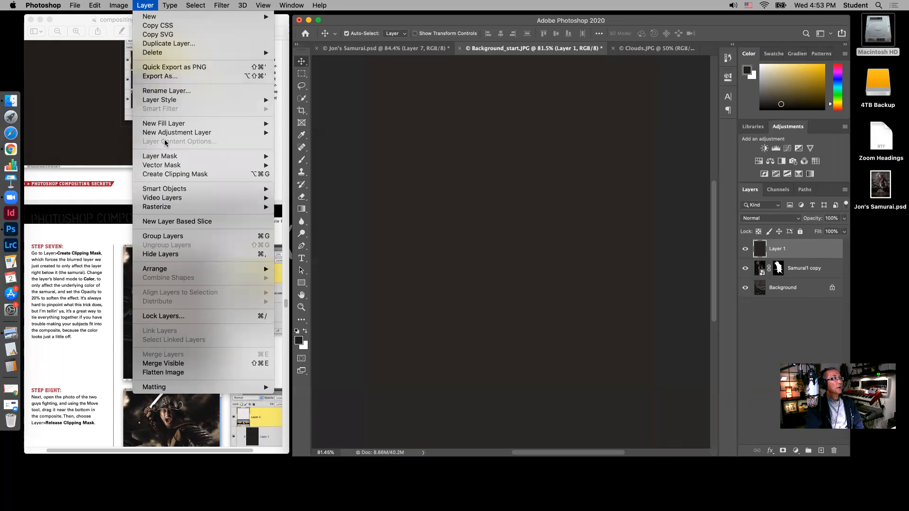
click(166, 173)
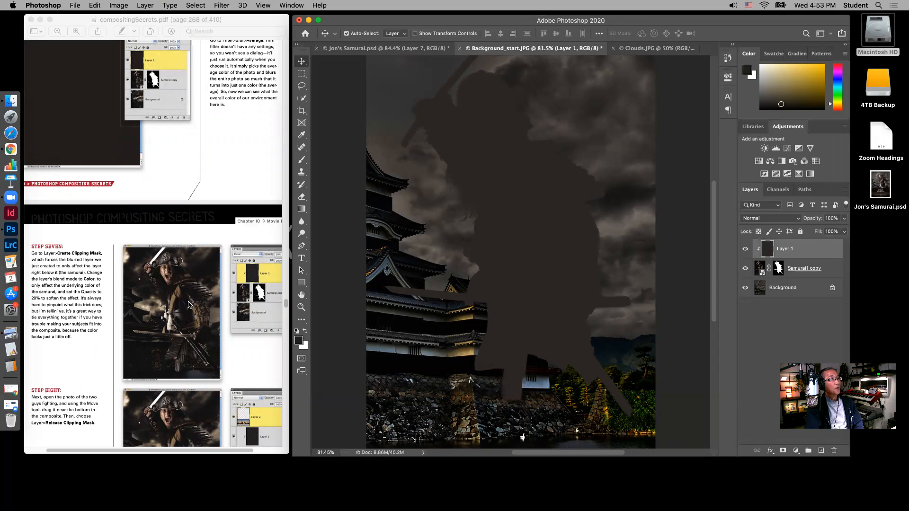
Set the clipped color layer's blend mode to Color and its opacity to 20%
scroll(83, 386, down, 3)
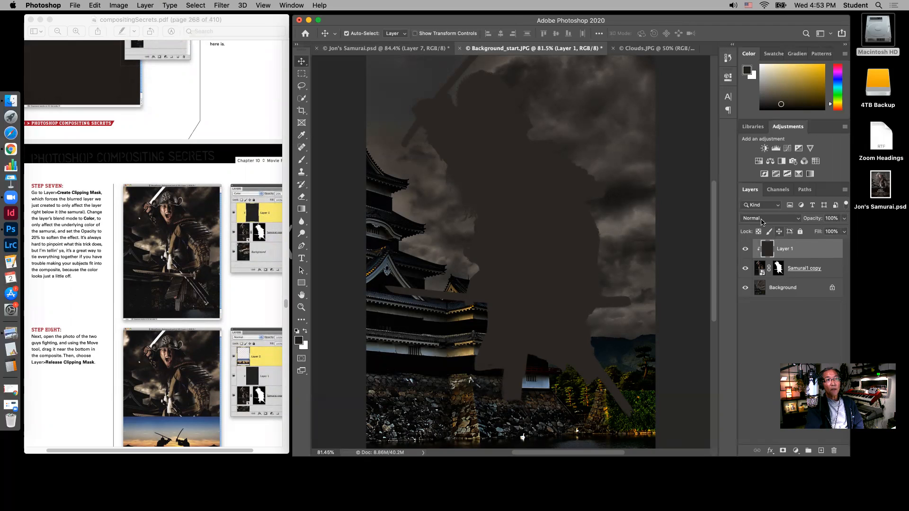
click(801, 219)
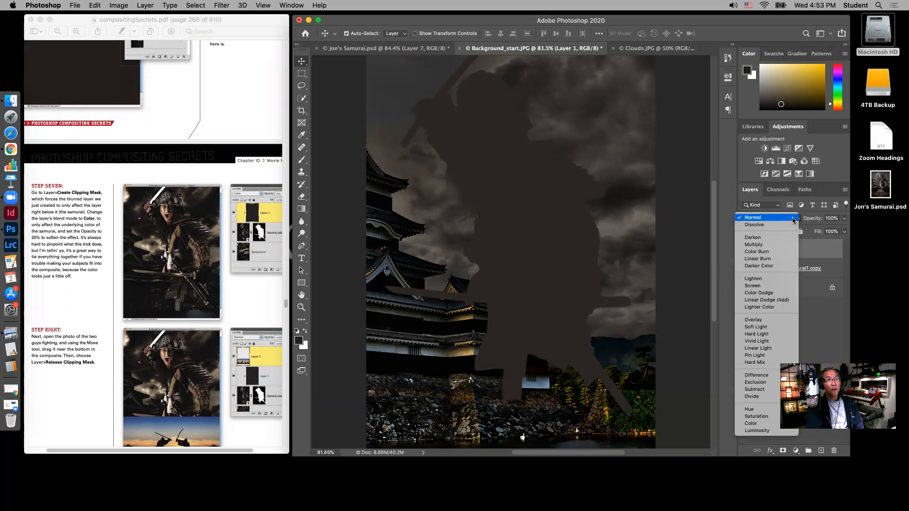
click(760, 425)
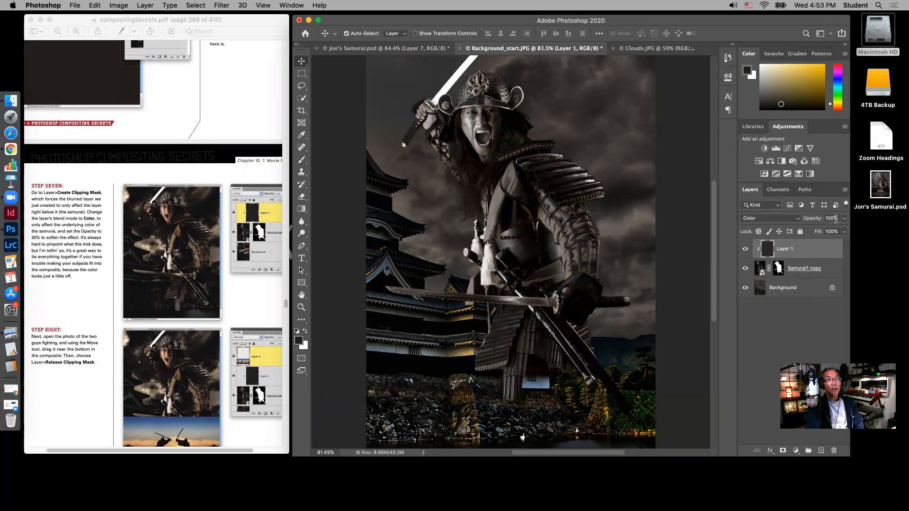
drag(846, 221, 810, 232)
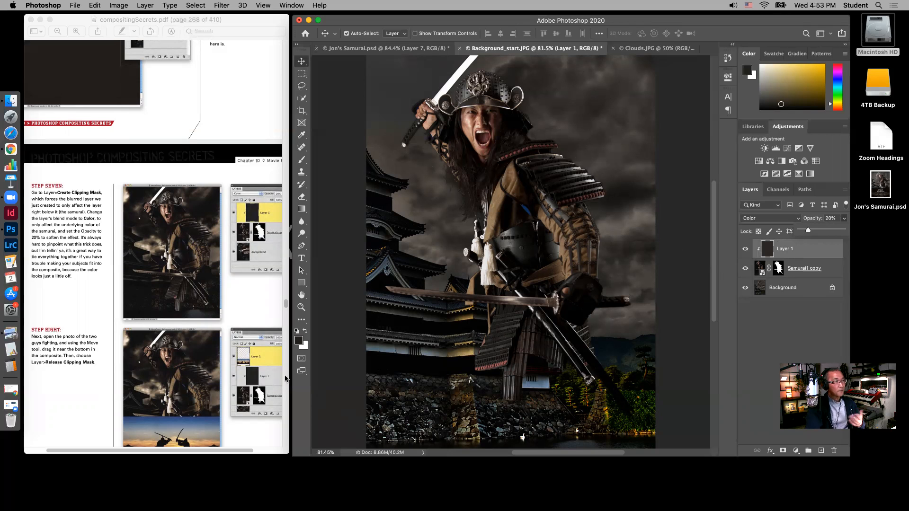
Following Step Eight, open Guys Fighting.JPG from the Ch10 Samurai Photos folder and float it in its own window
scroll(140, 359, down, 3)
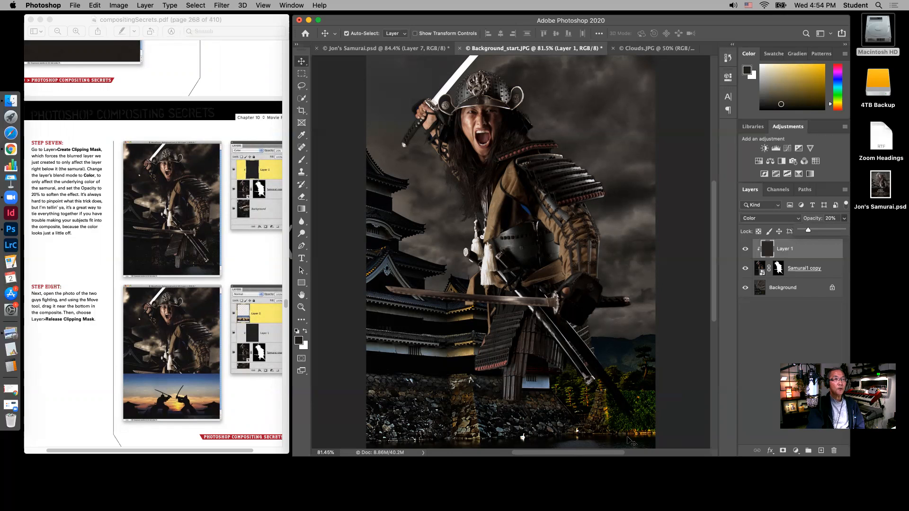
click(76, 5)
click(86, 25)
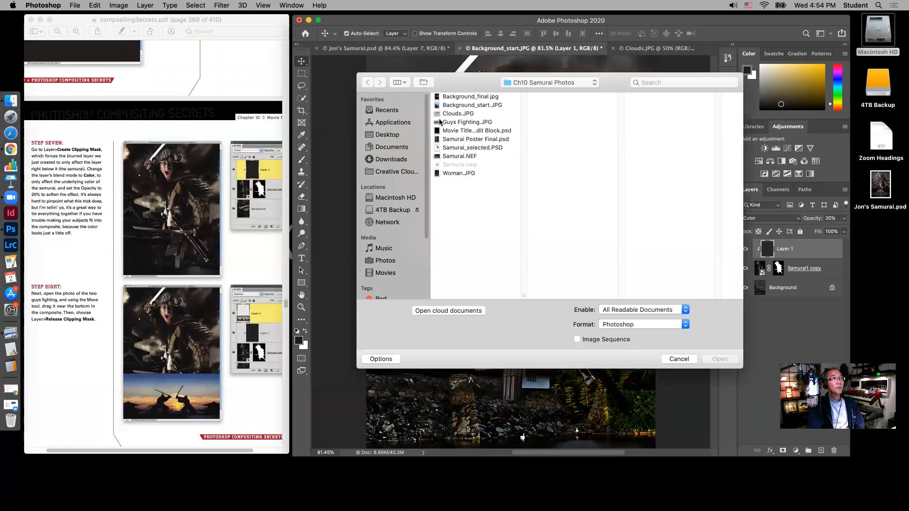
click(457, 124)
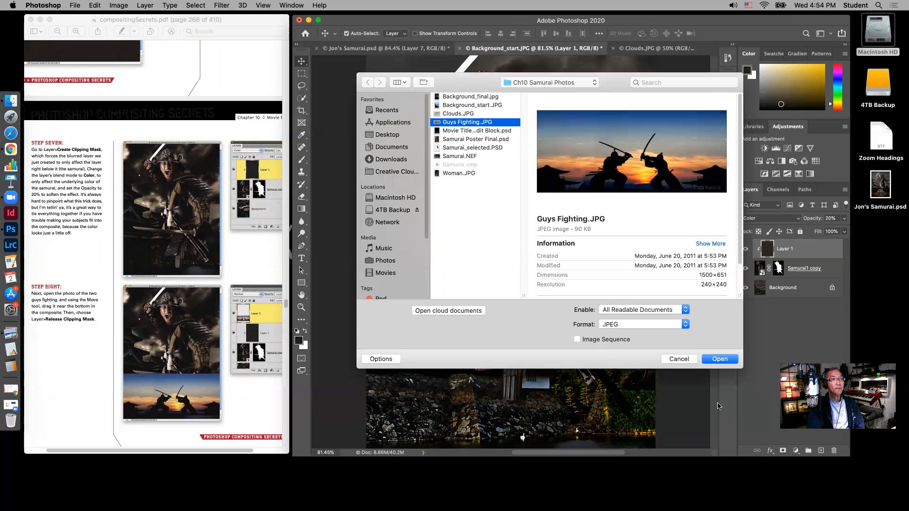
click(726, 361)
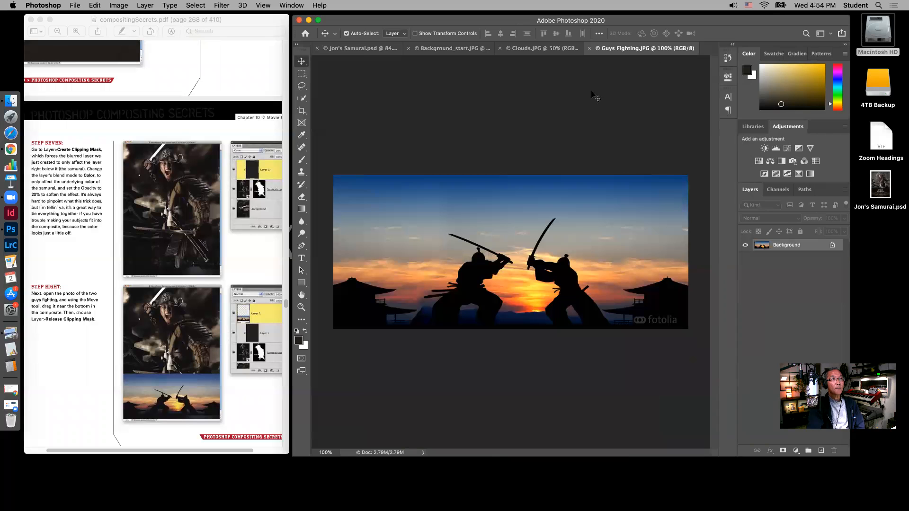
drag(608, 51, 744, 176)
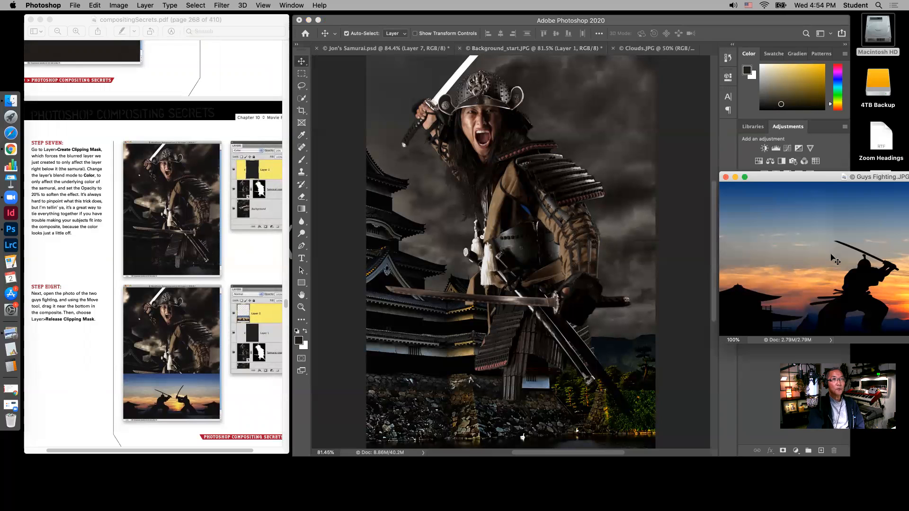
Following Step Eight, move the fighting silhouettes photo into the castle composite and align it across the bottom edge
drag(564, 234, 469, 226)
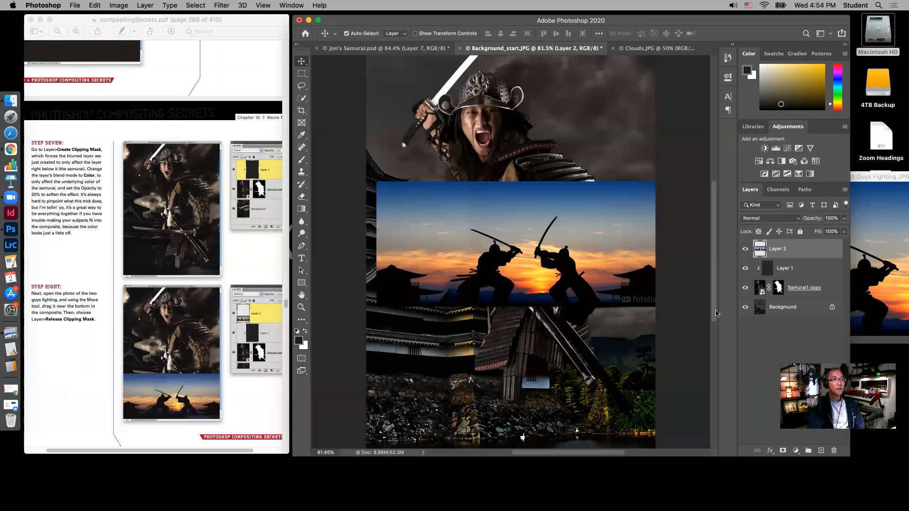
scroll(715, 310, down, 3)
drag(561, 184, 557, 296)
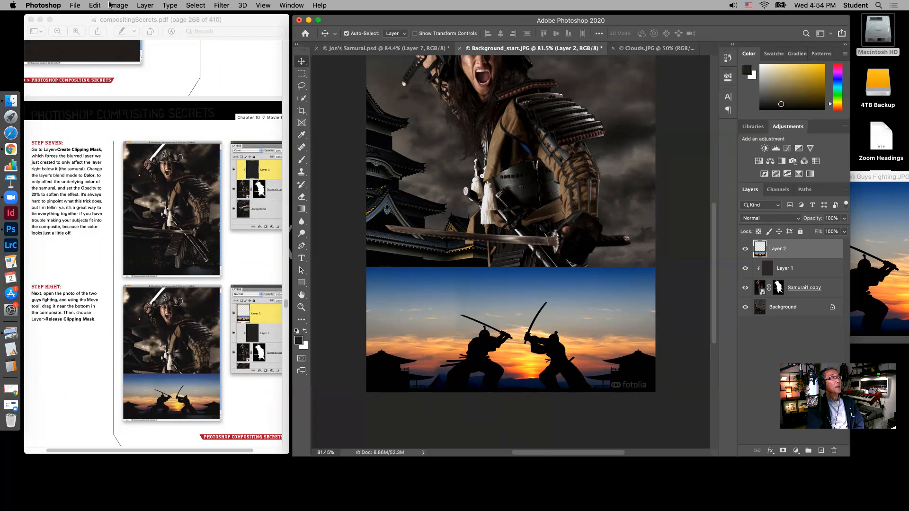
click(140, 6)
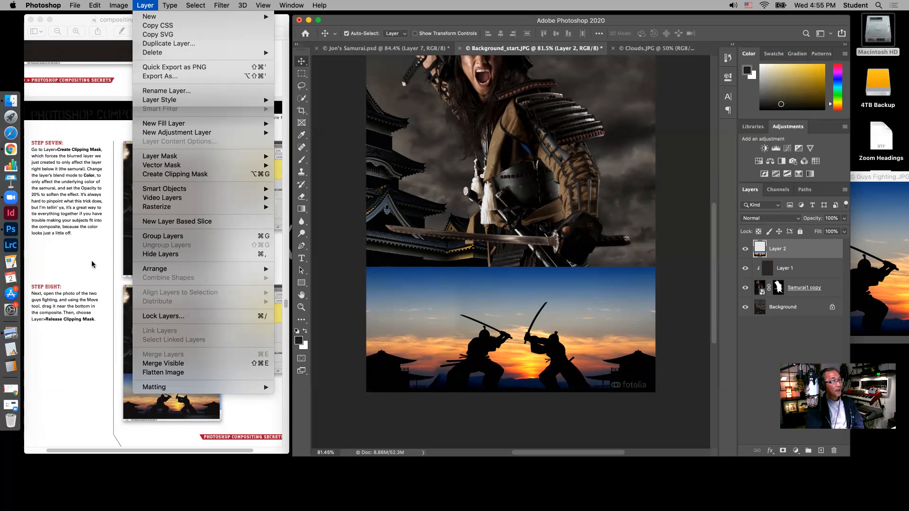
click(240, 279)
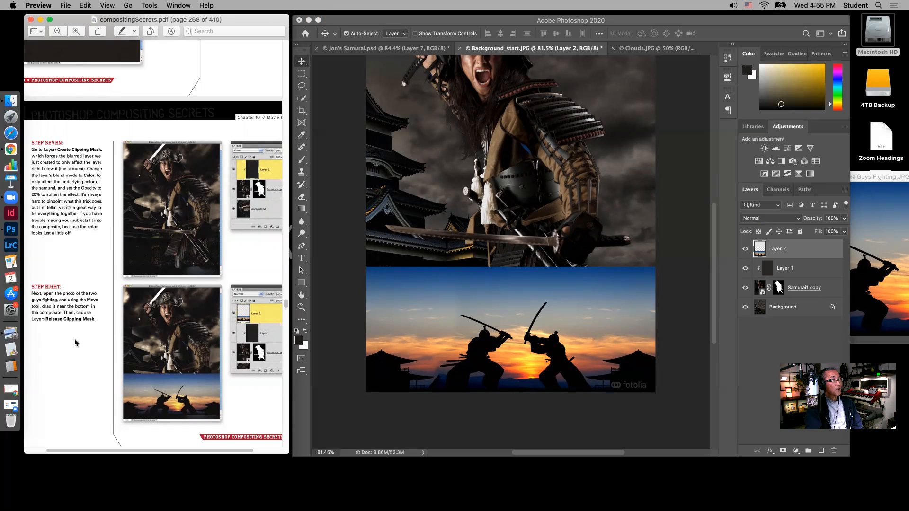
Following Step Nine, add a Hue/Saturation adjustment layer above the fighting silhouettes layer and turn on Colorize
scroll(76, 336, down, 5)
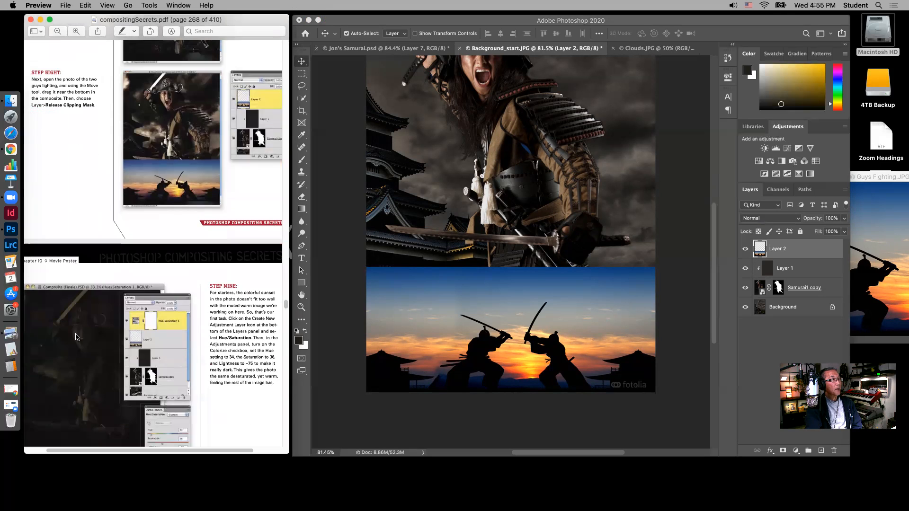
scroll(75, 336, down, 4)
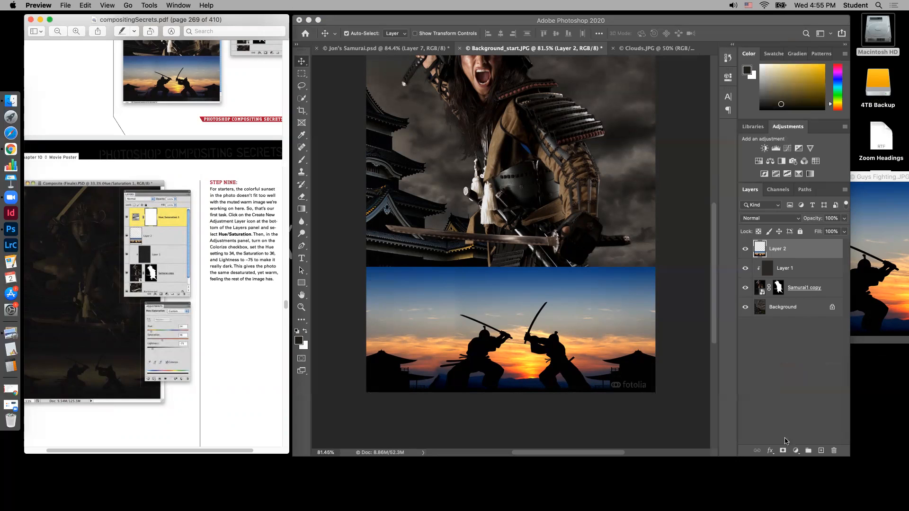
click(797, 451)
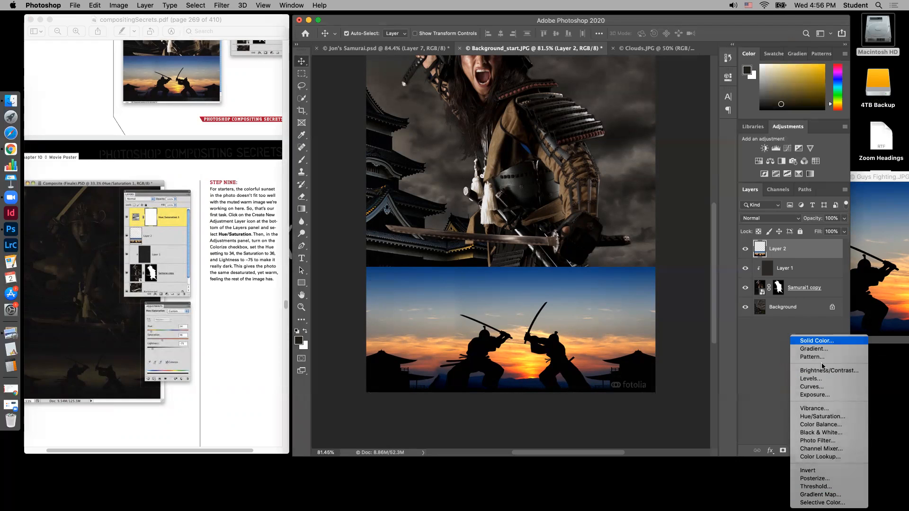
click(816, 417)
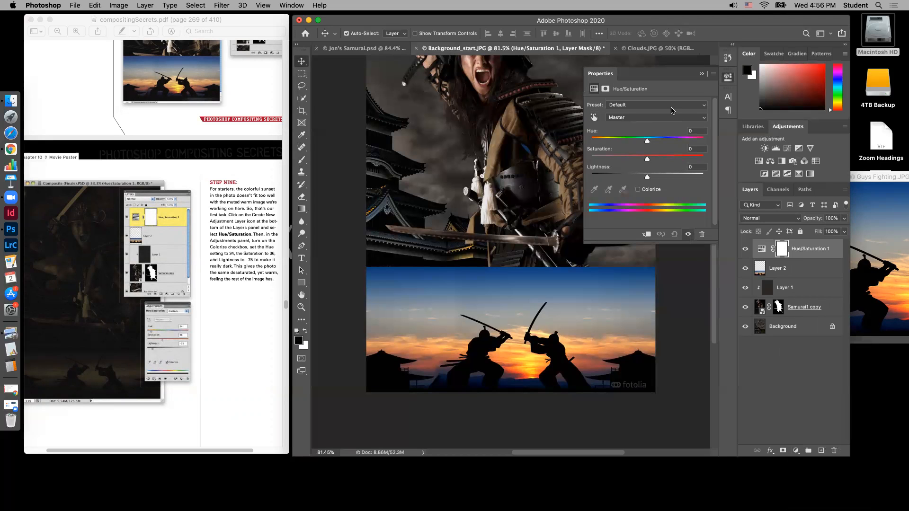
click(638, 190)
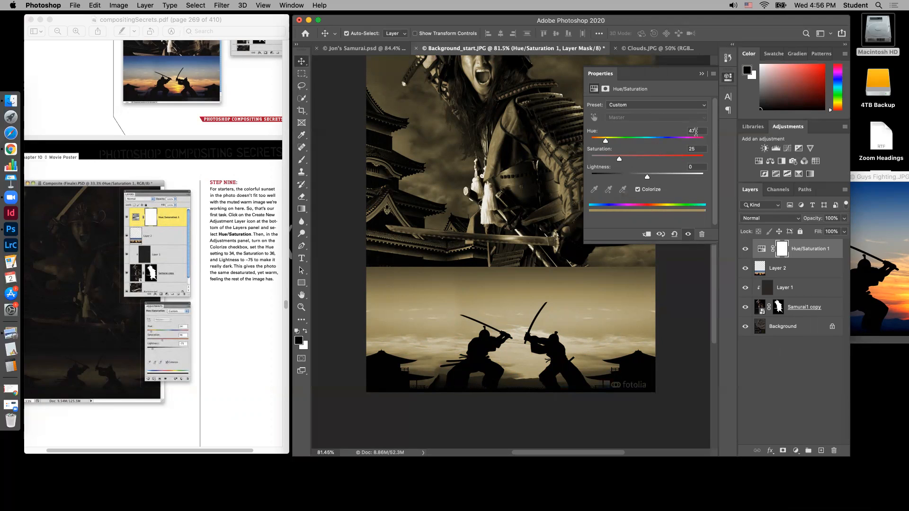
Set the adjustment layer's Hue to 34, Saturation to 36 and Lightness to -75
text(34)
click(700, 149)
text(36)
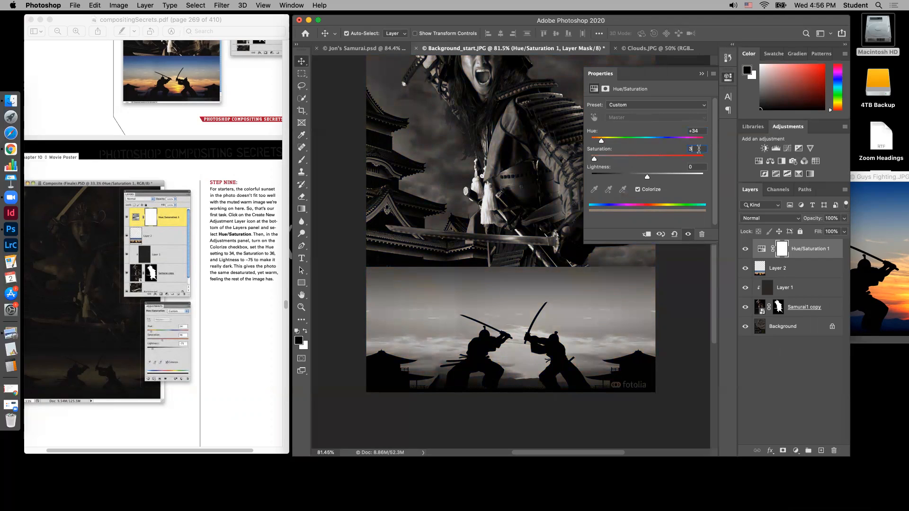
click(698, 166)
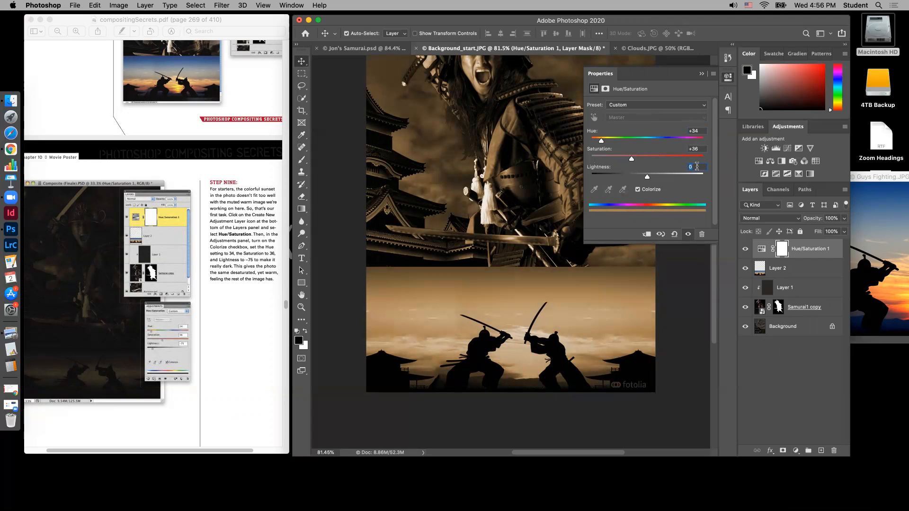
text(-75)
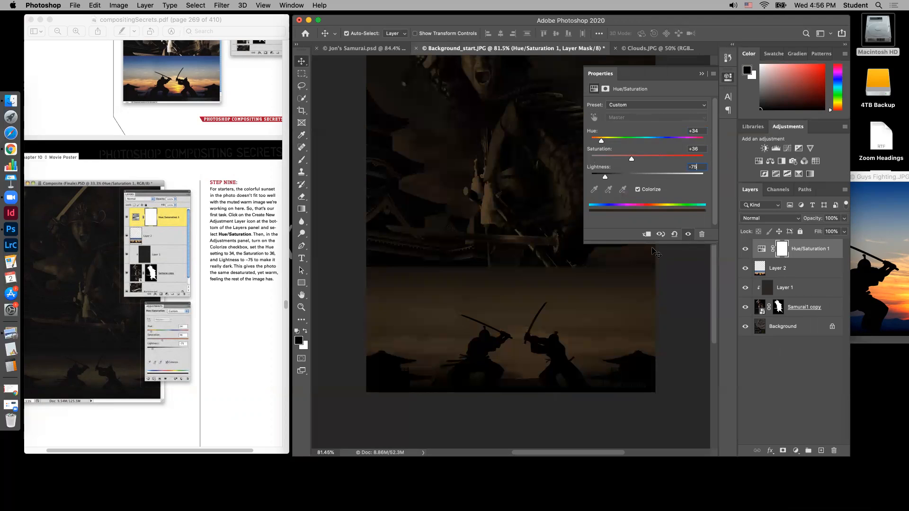
click(702, 74)
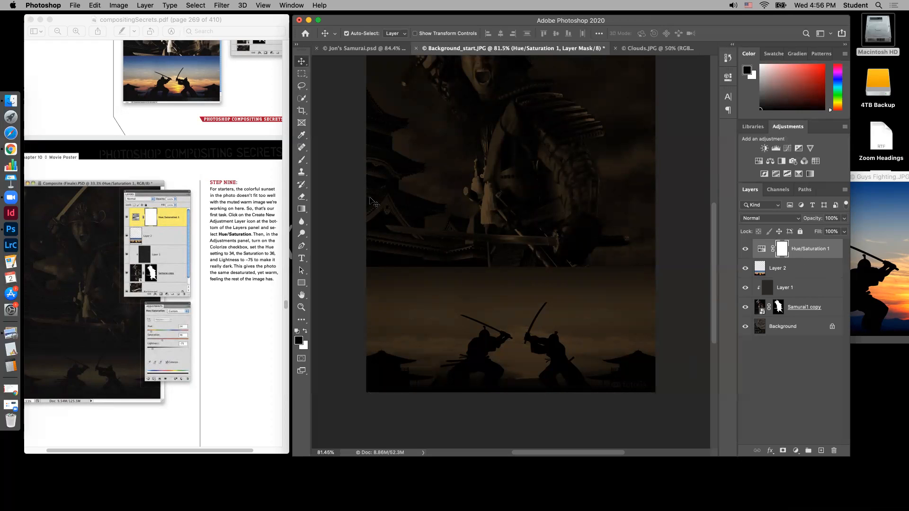
Following Step 10, clip the Hue/Saturation adjustment layer to the fighting silhouettes layer with Create Clipping Mask
scroll(266, 308, down, 5)
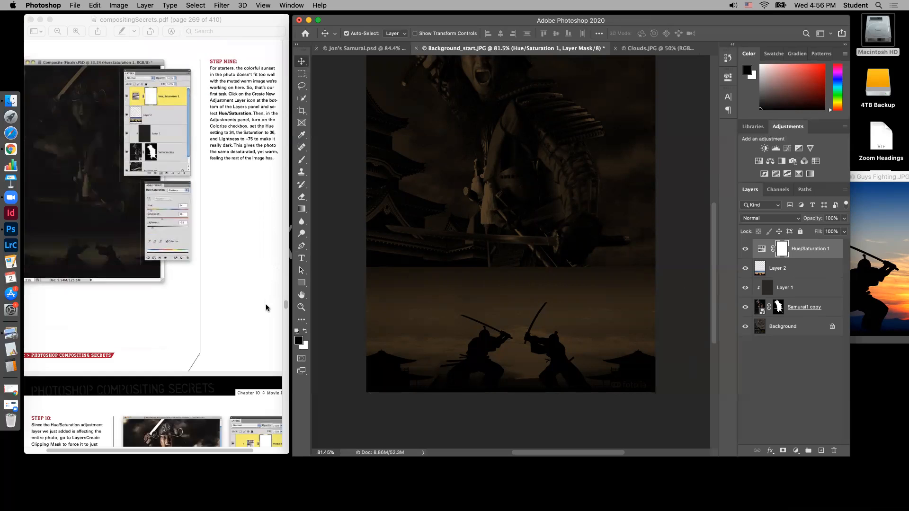
scroll(267, 308, down, 1)
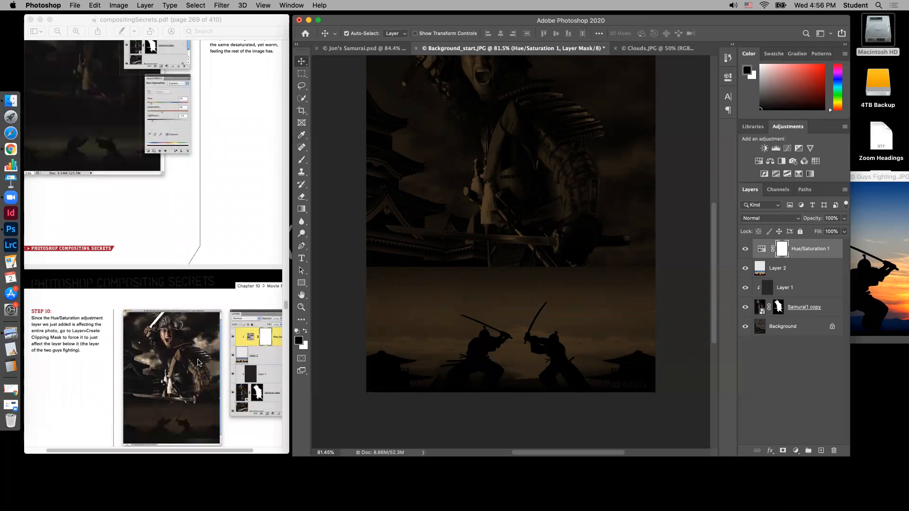
mouse_move(209, 450)
mouse_down()
mouse_move(186, 451)
mouse_move(200, 451)
mouse_up()
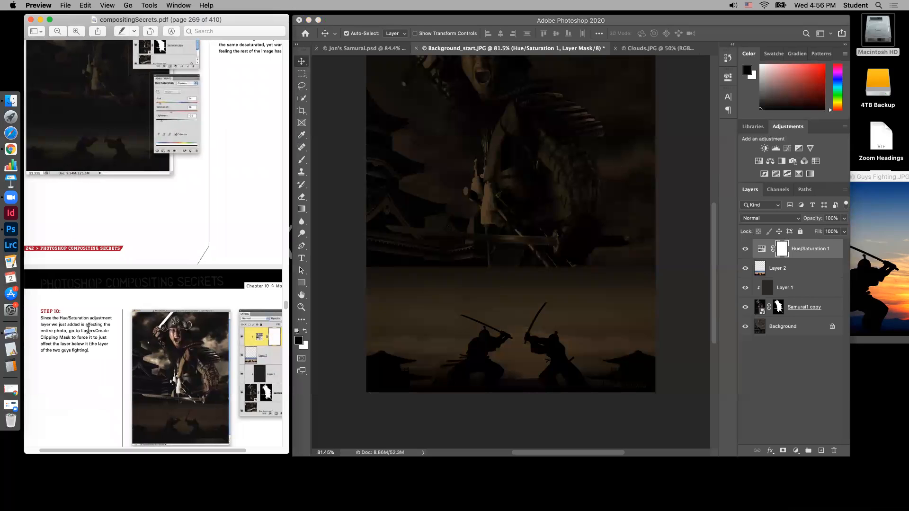
scroll(89, 328, down, 3)
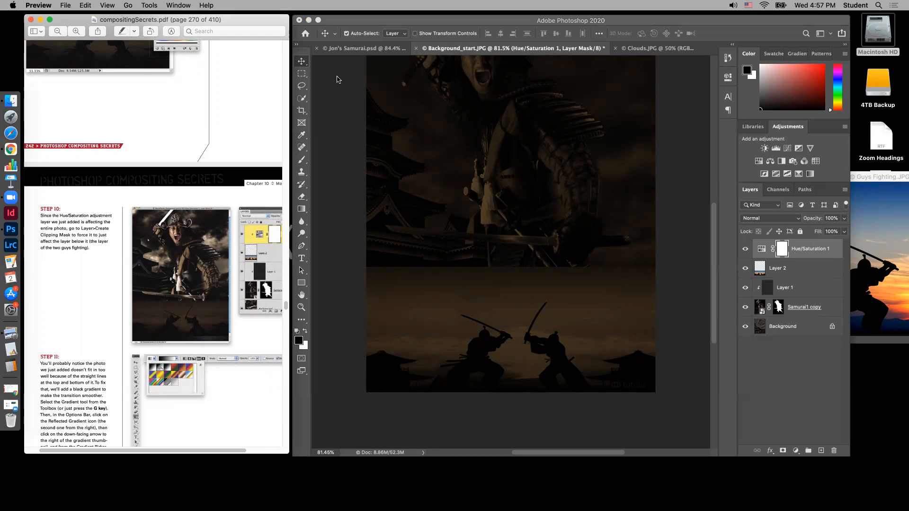
click(338, 76)
click(147, 6)
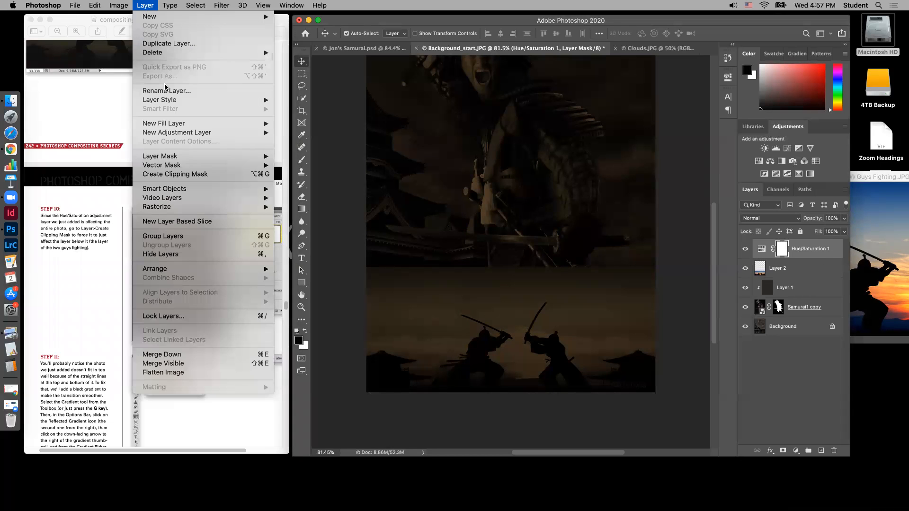
click(169, 174)
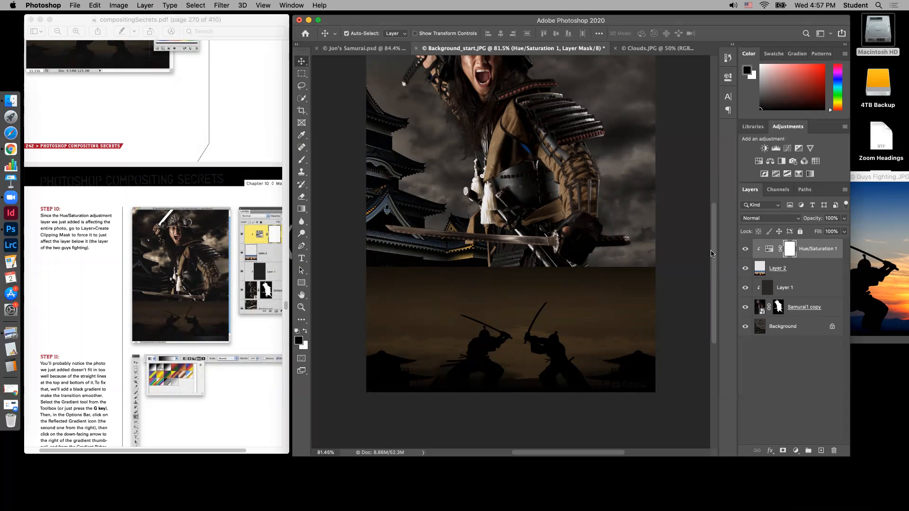
key(super+0)
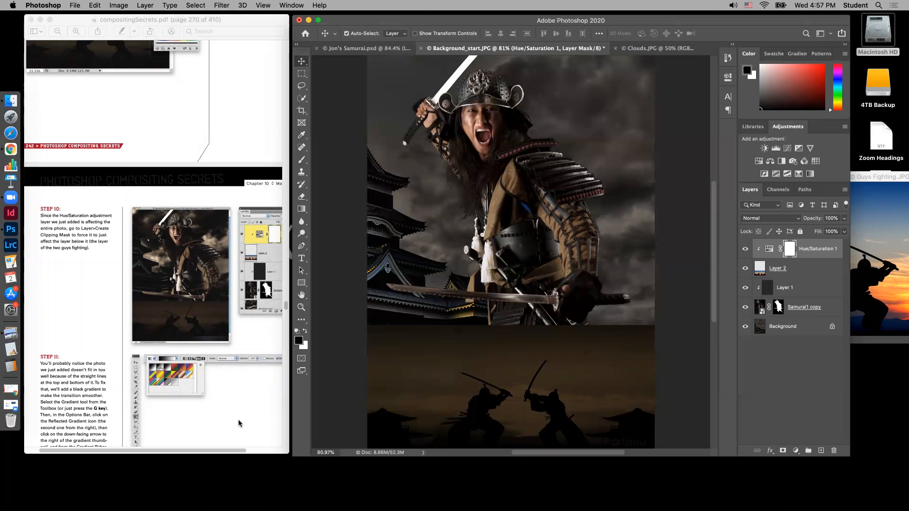
Following Step 11, set up the Gradient tool with the Foreground to Transparent gradient and a black foreground color
scroll(238, 423, down, 3)
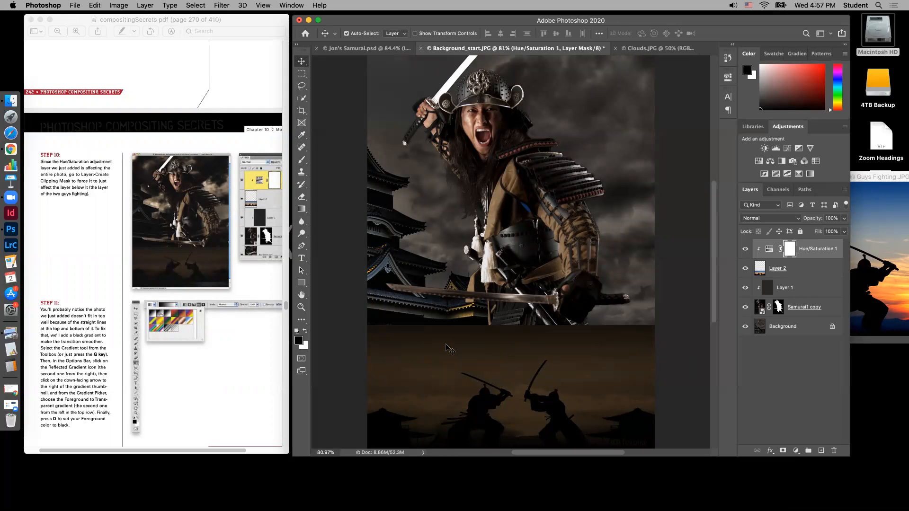
click(303, 210)
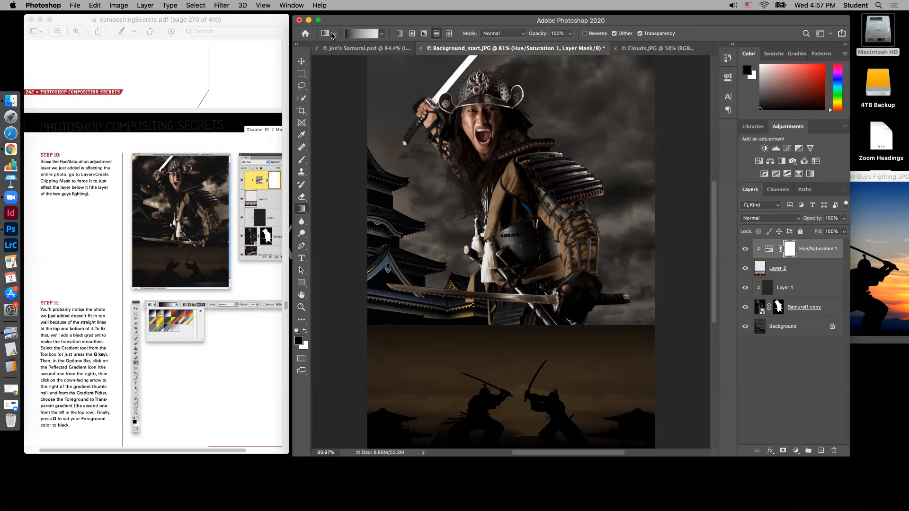
click(334, 34)
click(382, 34)
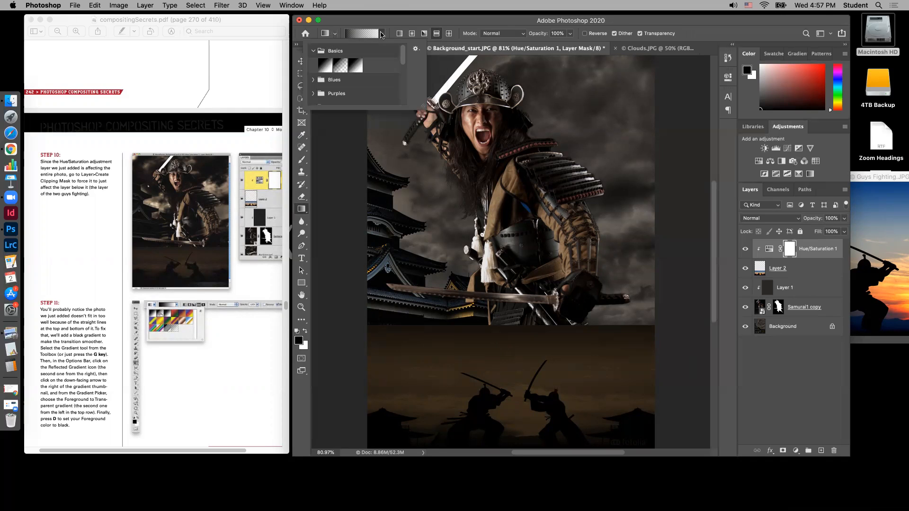
click(341, 67)
click(306, 331)
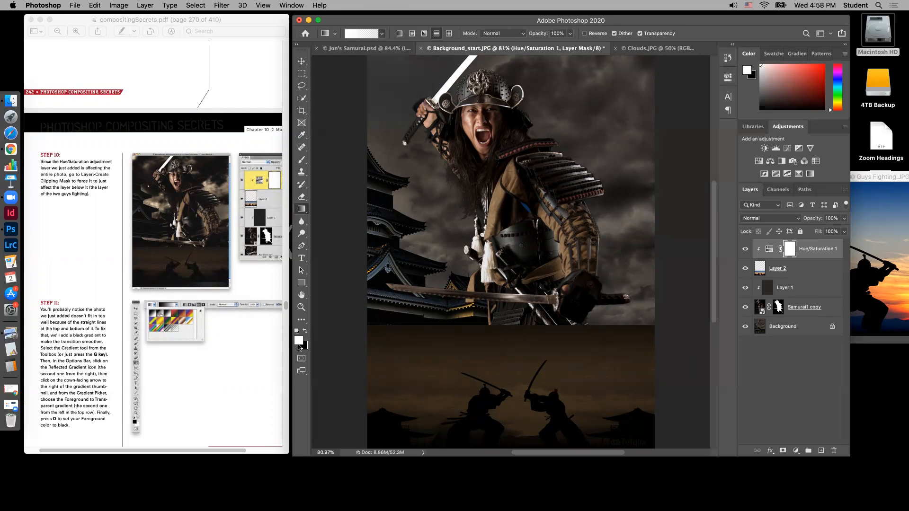
key(d)
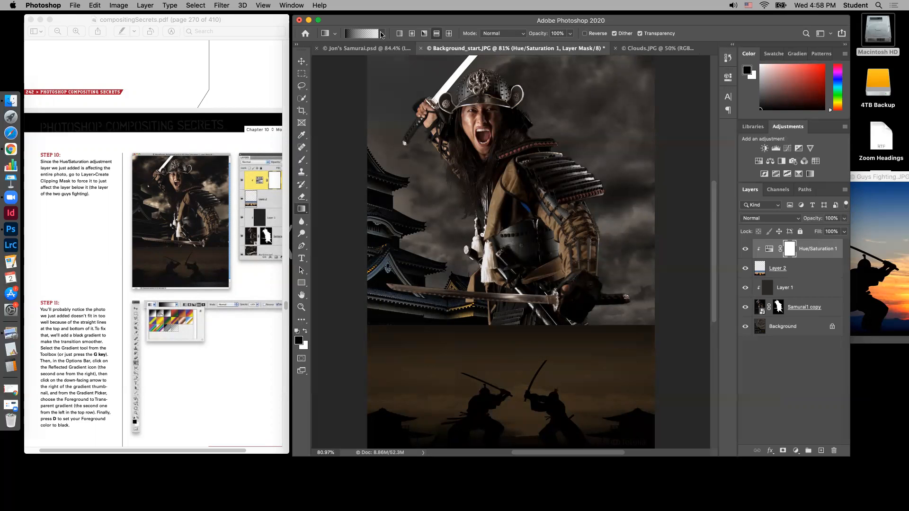
click(381, 34)
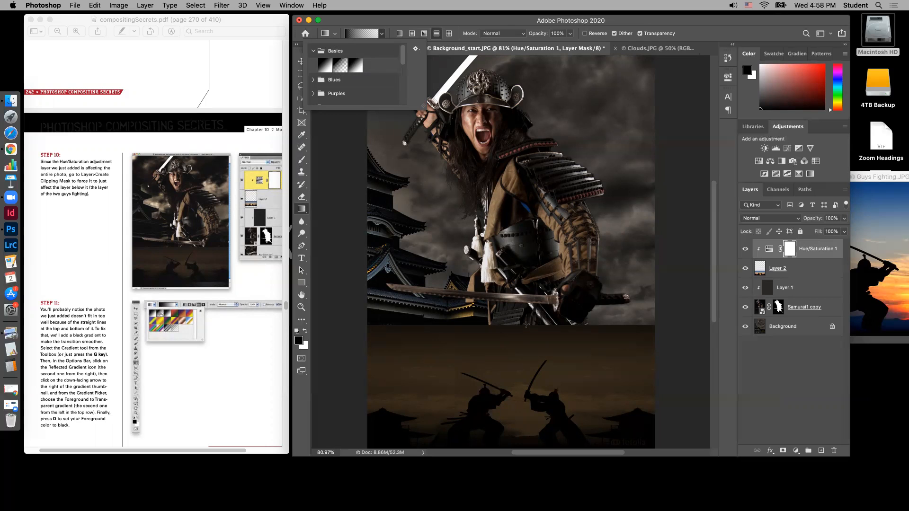
click(525, 325)
drag(526, 325, 526, 367)
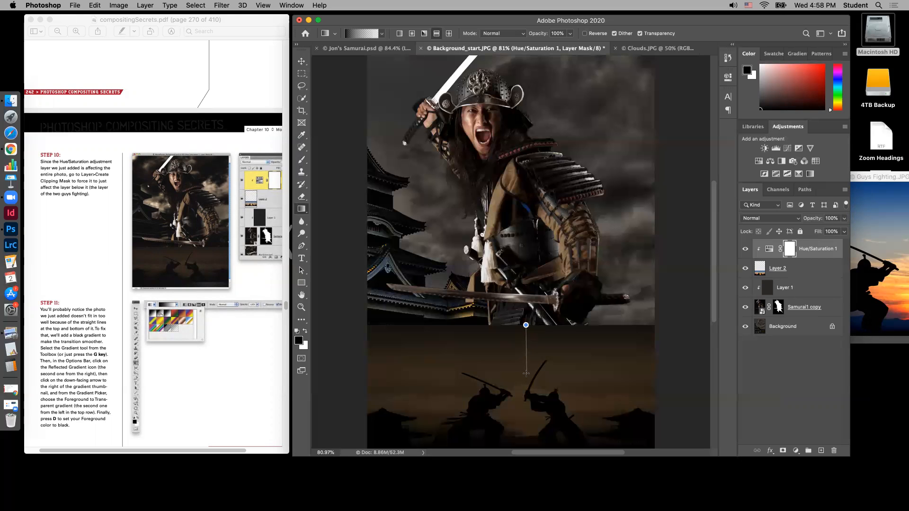
drag(526, 374, 527, 373)
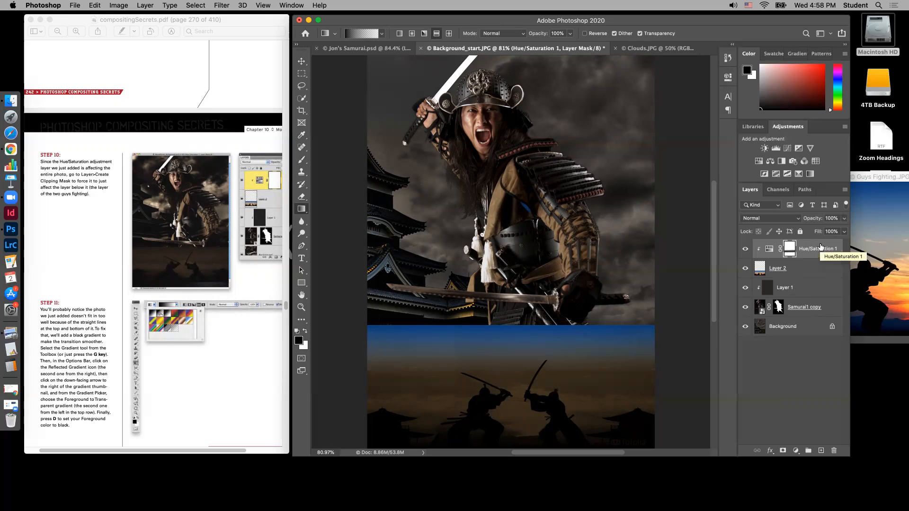
key(super+z)
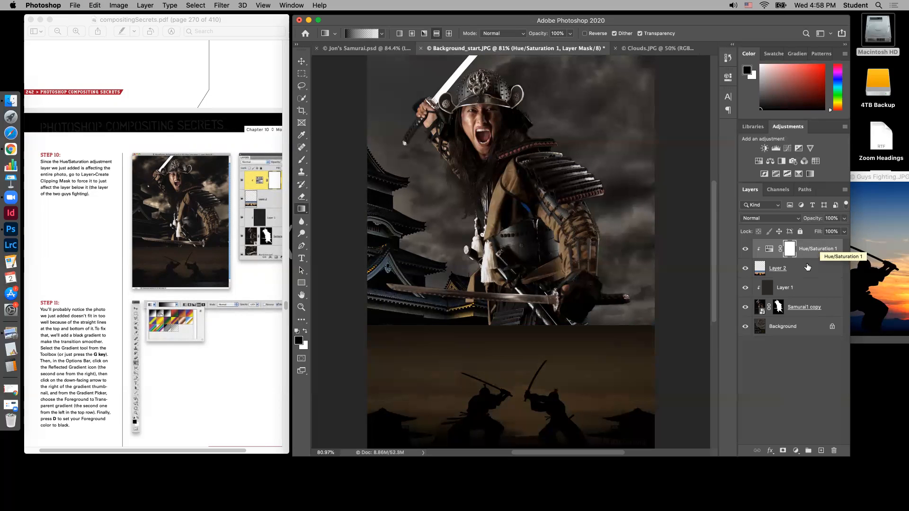
On the fighting silhouettes layer, draw a vertical black-to-transparent gradient down from the photo's top edge, undoing and redrawing it to refine the blend
click(800, 267)
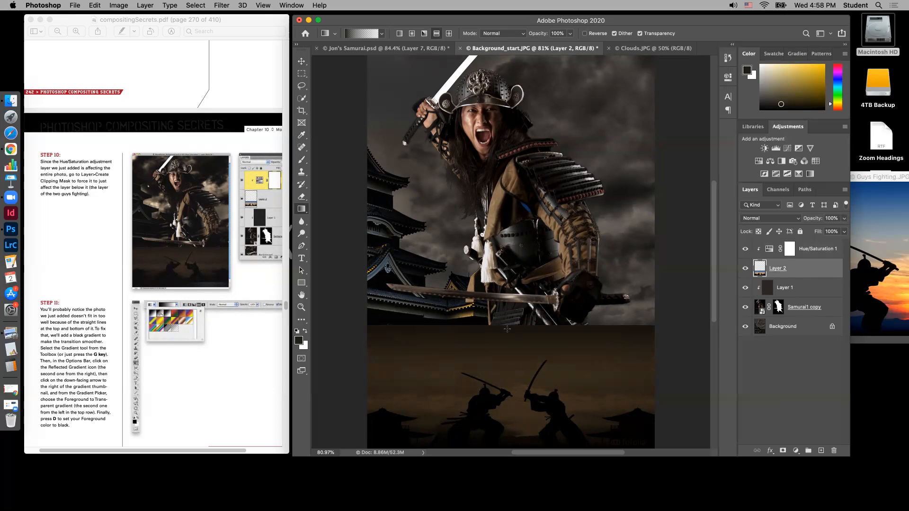
drag(508, 326, 508, 377)
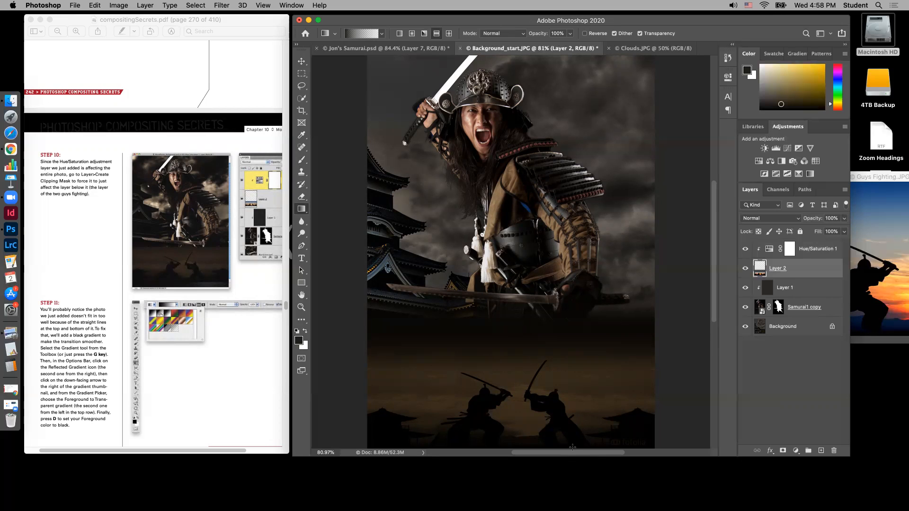
drag(717, 299, 716, 320)
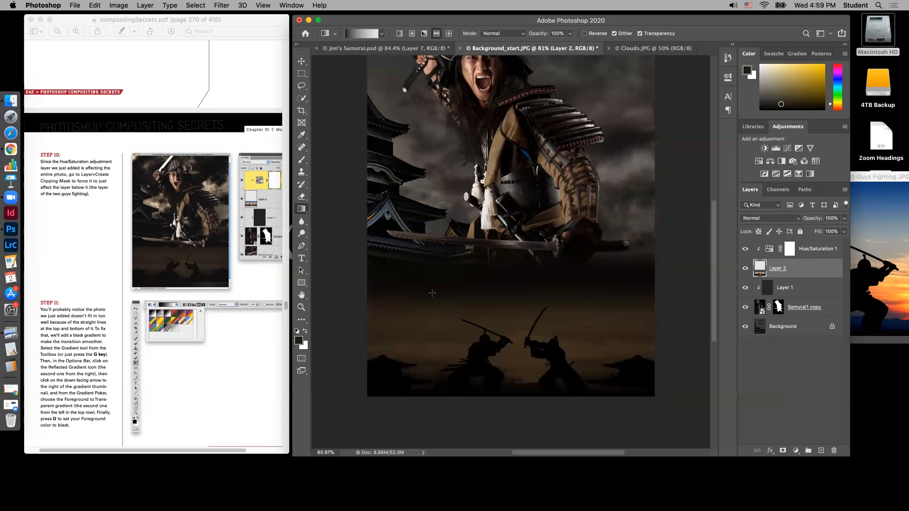
key(super+z)
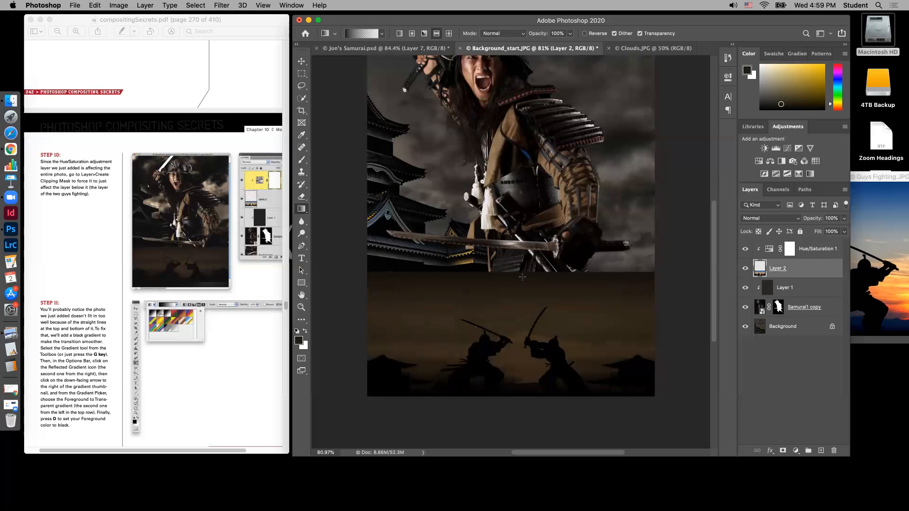
drag(522, 274, 522, 308)
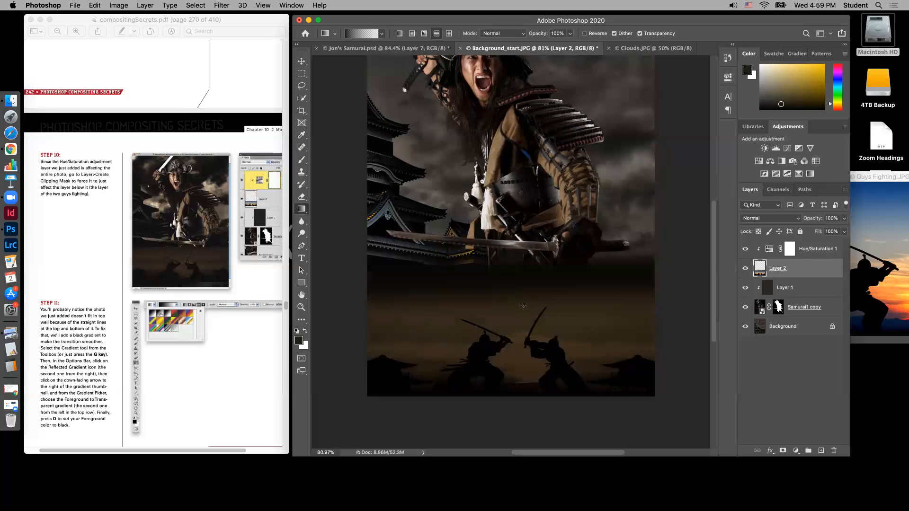
key(super+z)
drag(514, 278, 514, 319)
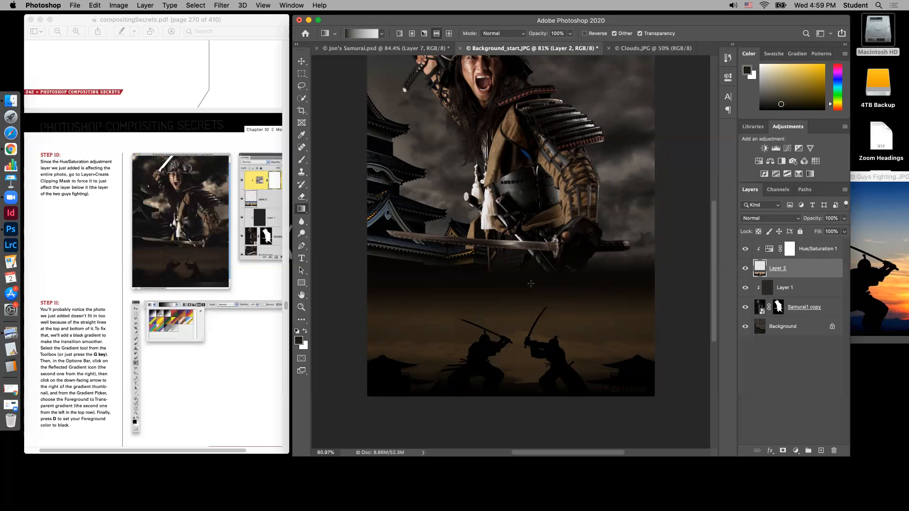
Read Steps 12 and 13 of the tutorial and compare the composite with the finished poster in Jon's Samurai.psd
scroll(222, 368, down, 5)
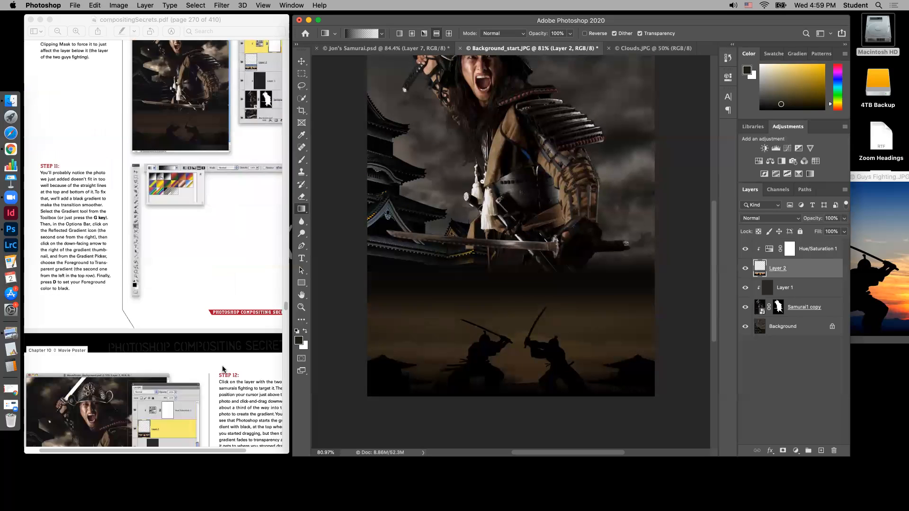
scroll(223, 370, down, 3)
scroll(225, 371, down, 2)
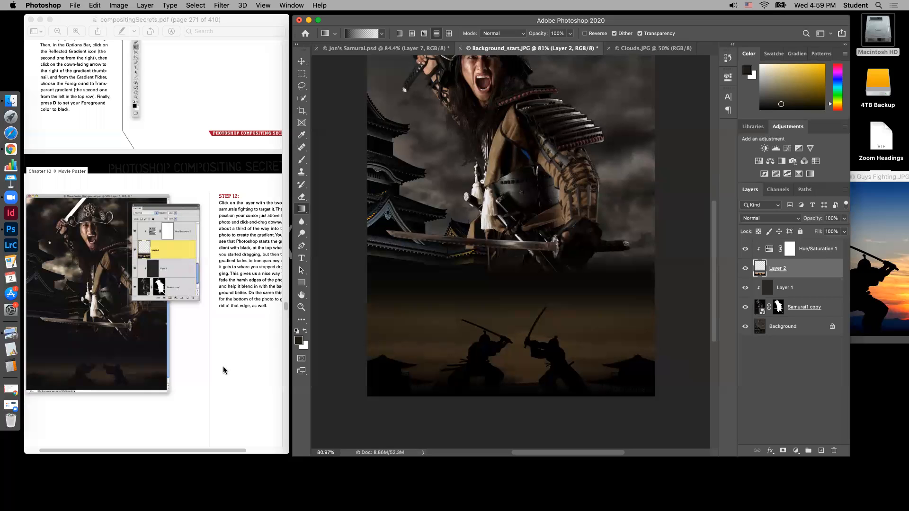
scroll(223, 371, down, 10)
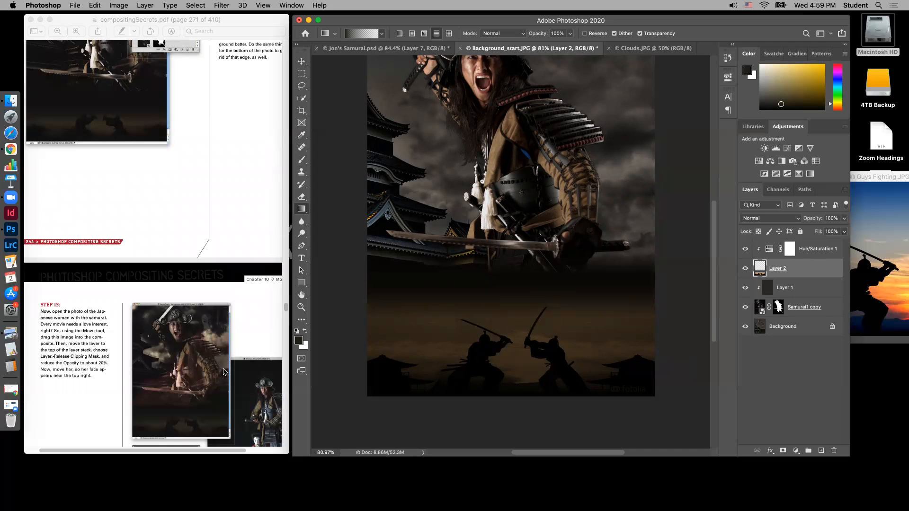
scroll(223, 371, down, 3)
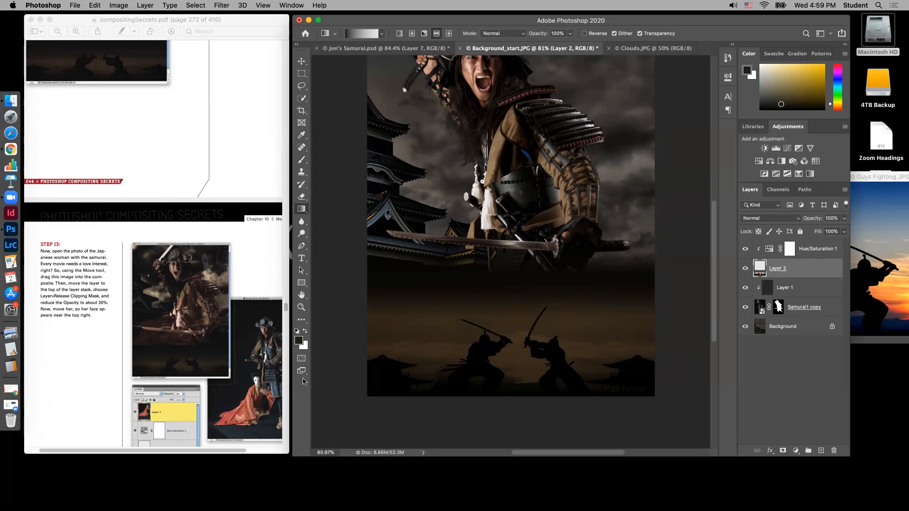
click(386, 49)
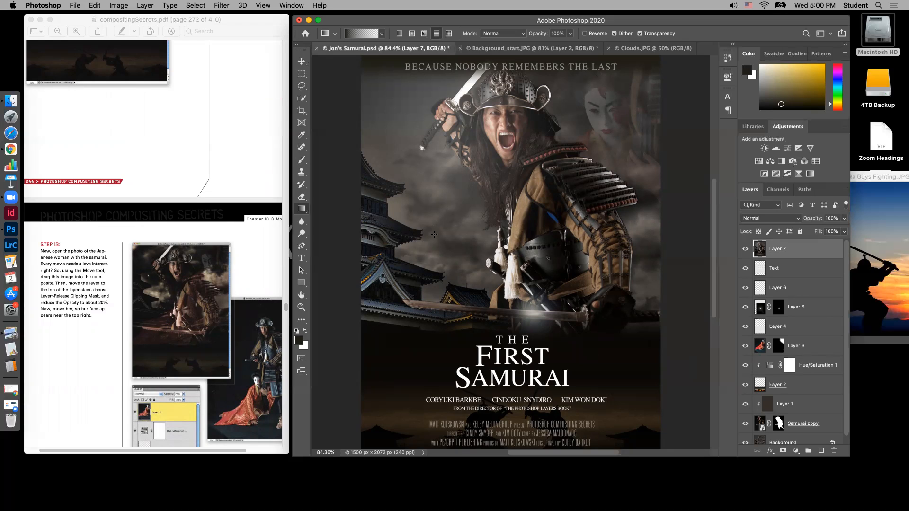
click(530, 48)
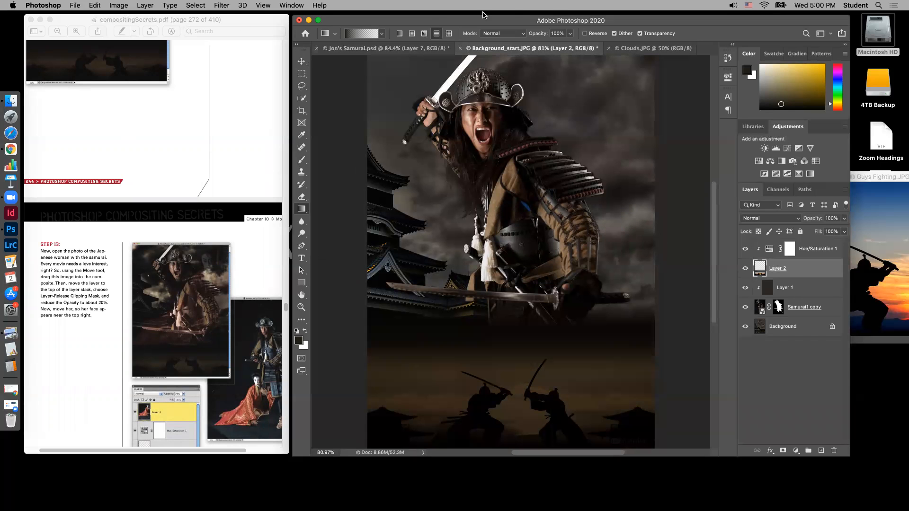
Open the photo Woman.JPG from the Ch10 Samurai Photos folder
click(76, 6)
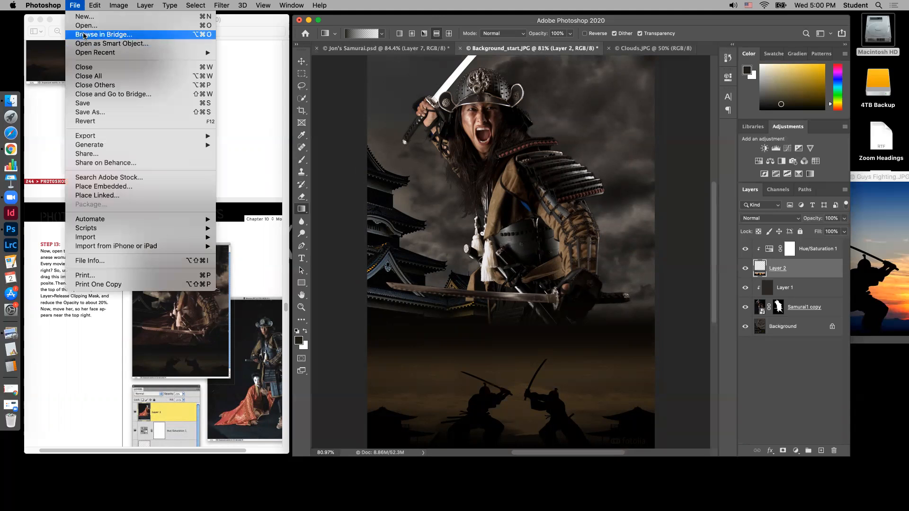
click(330, 142)
key(super+o)
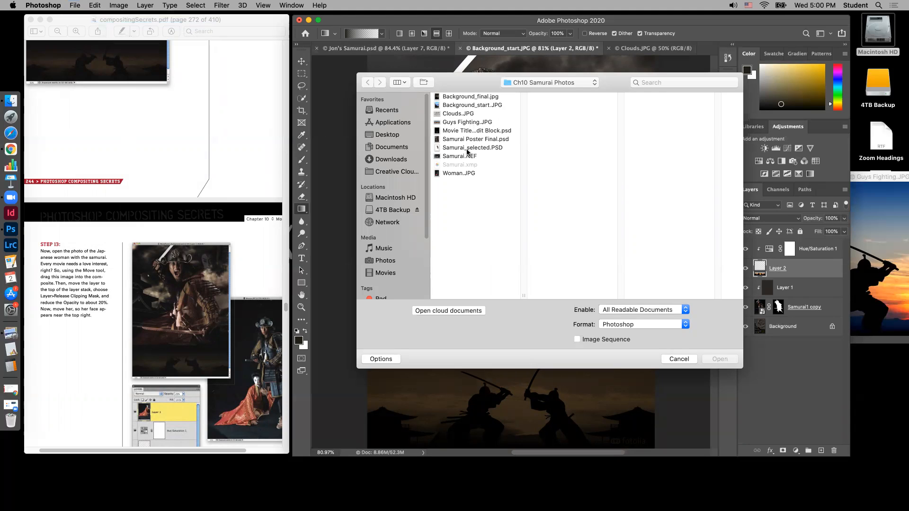
click(466, 174)
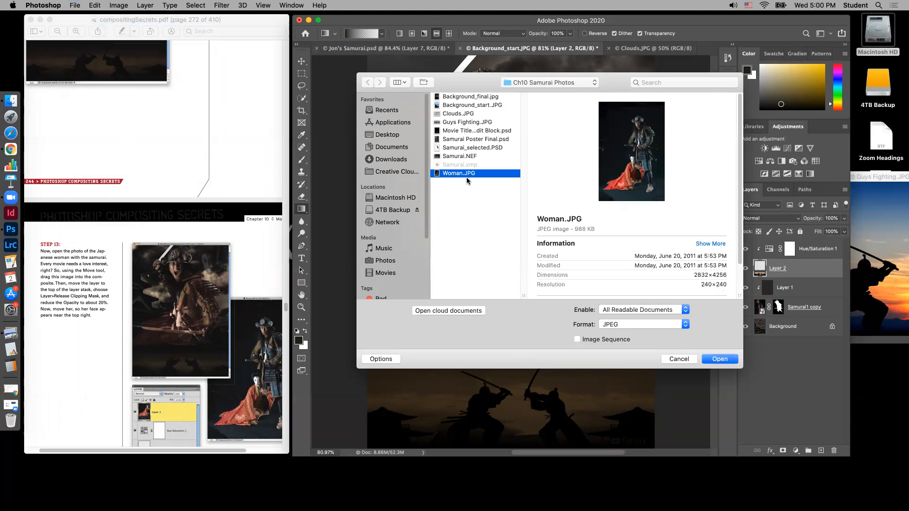
click(734, 361)
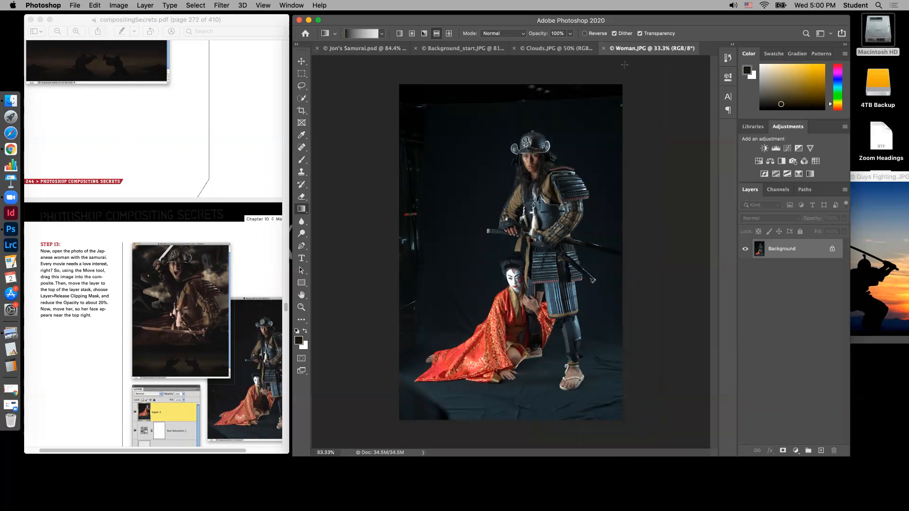
Float the Woman.JPG window beside the composite and bring its image into Background_start.JPG with the Move tool
drag(620, 50, 701, 141)
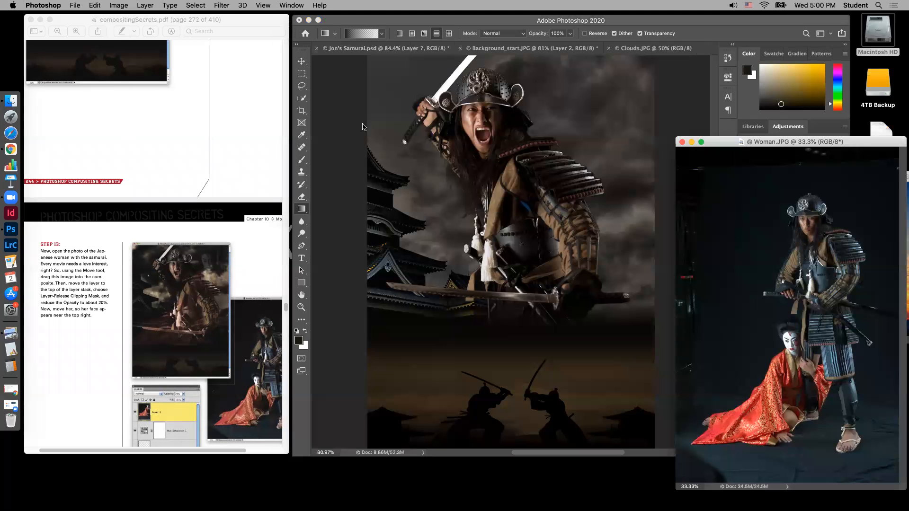
click(302, 61)
drag(764, 241, 520, 172)
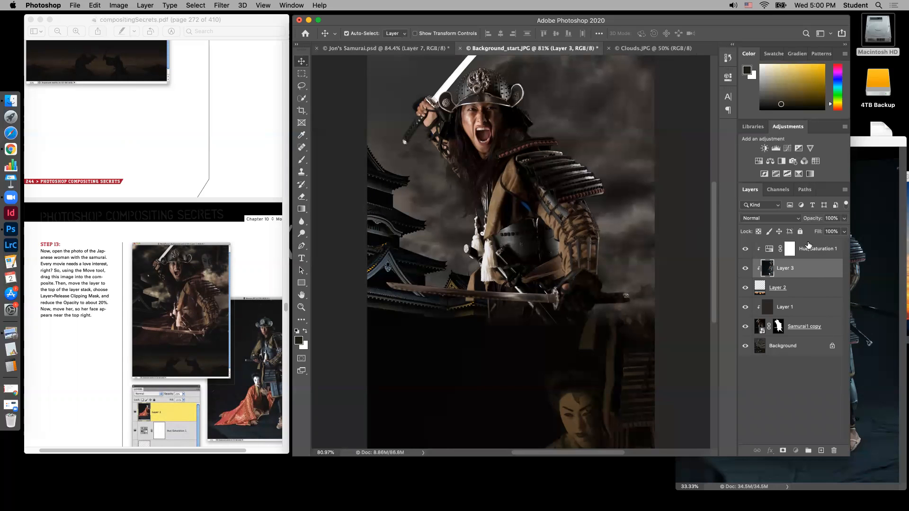
Place the woman's layer above the Hue/Saturation adjustment at the top of the stack and release its clipping mask
drag(808, 244, 808, 273)
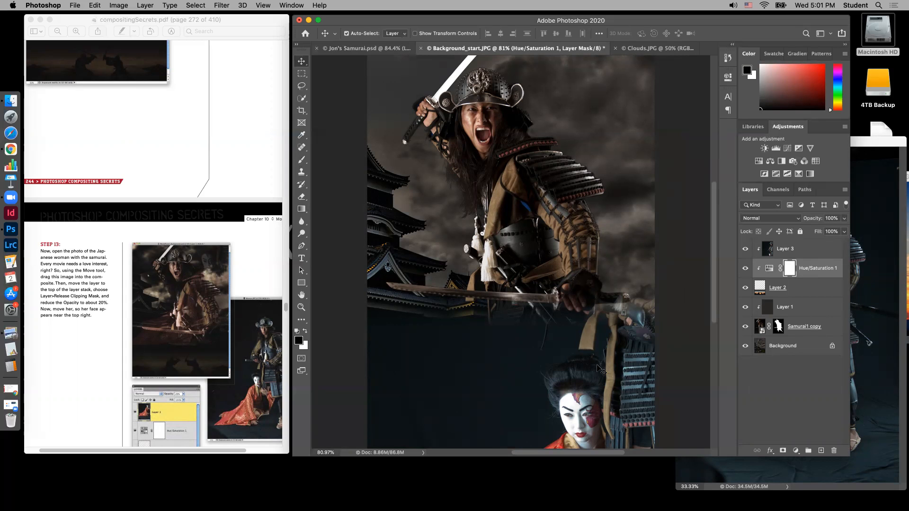
drag(598, 368, 594, 277)
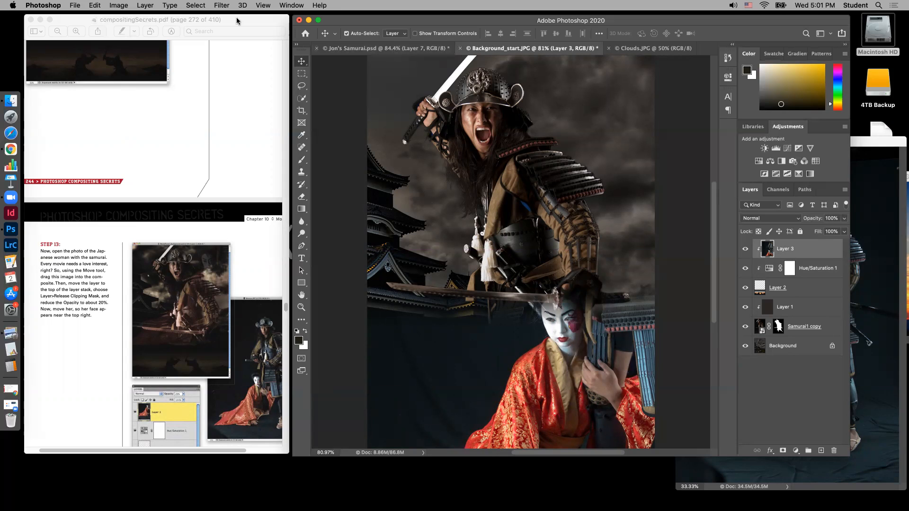
click(119, 6)
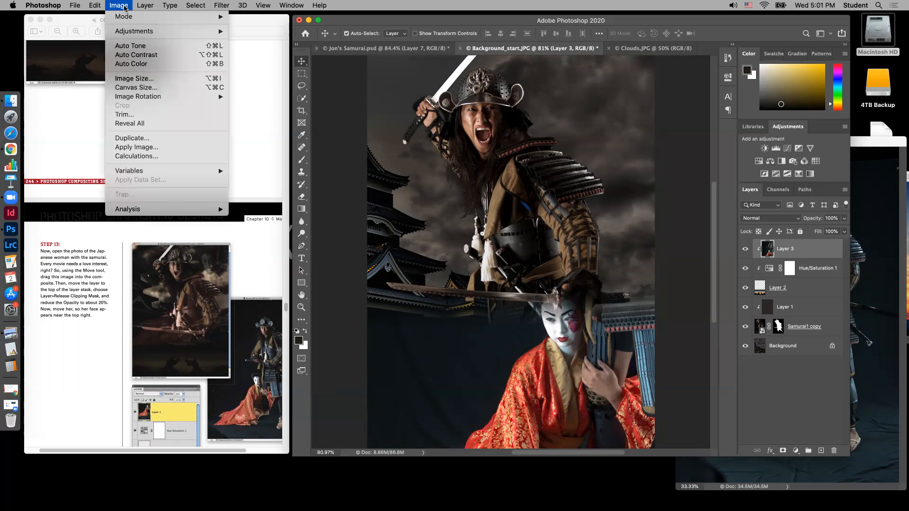
mouse_move(191, 6)
mouse_move(147, 6)
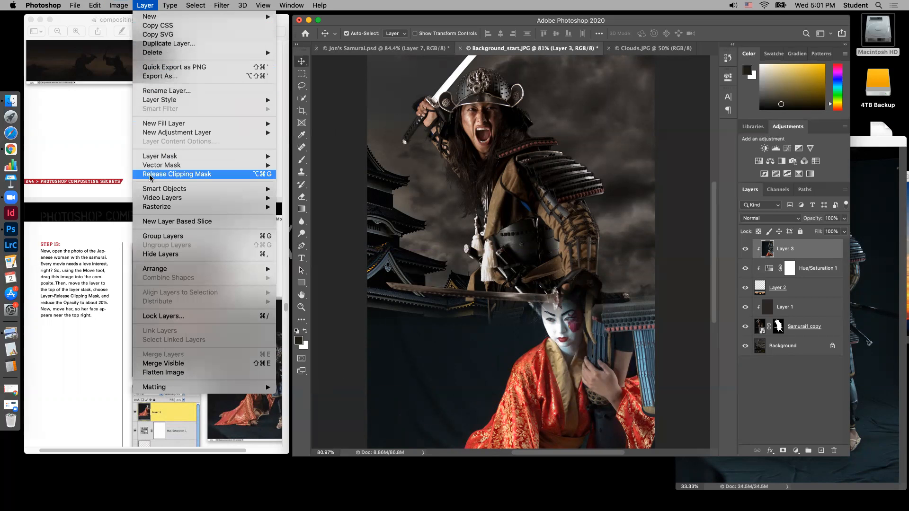
click(210, 175)
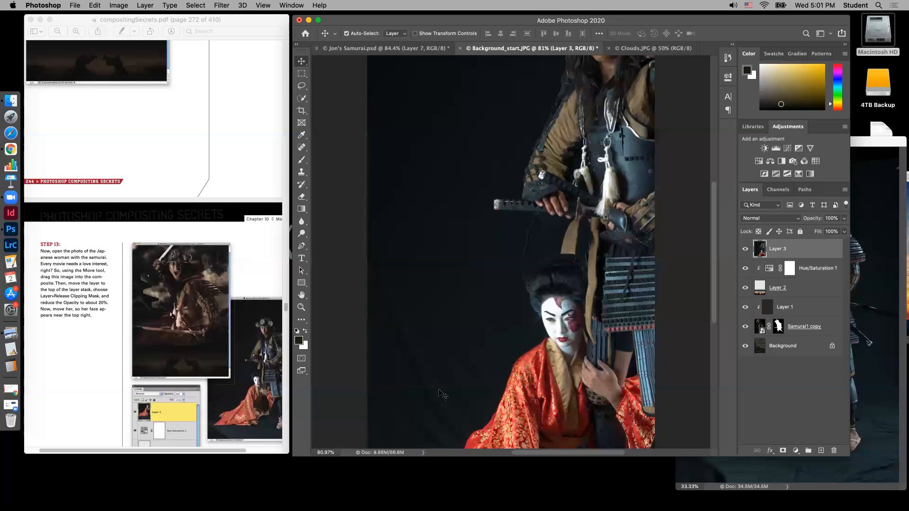
drag(592, 319, 547, 324)
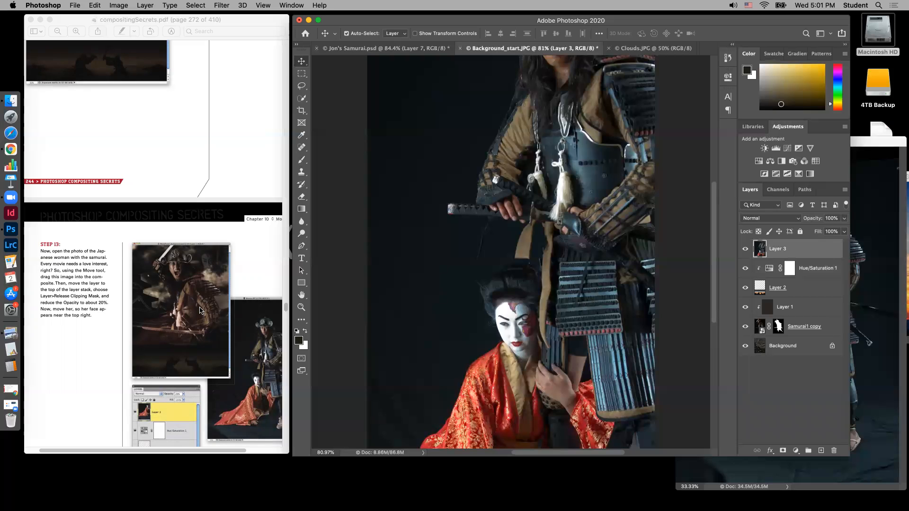
Following Step 13, reduce the woman's layer opacity to 20% and move it so her face sits near the poster's top right
scroll(94, 331, down, 10)
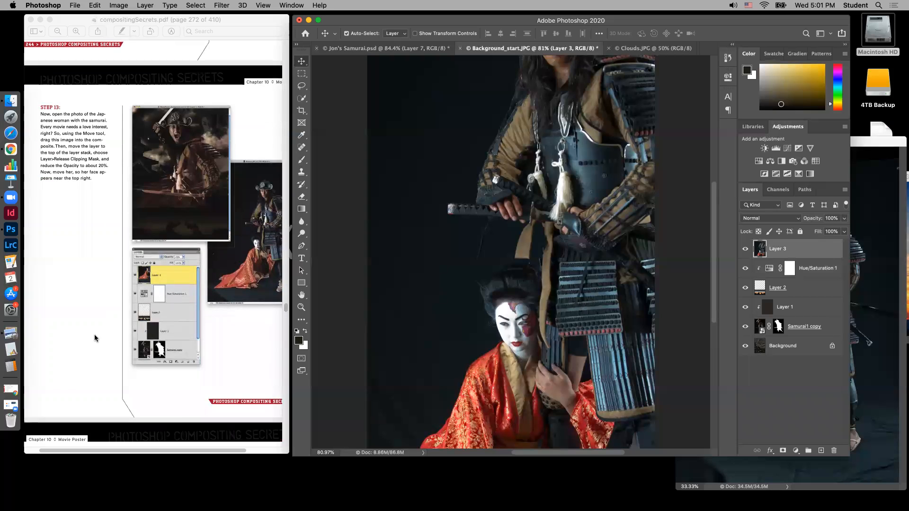
scroll(95, 334, down, 4)
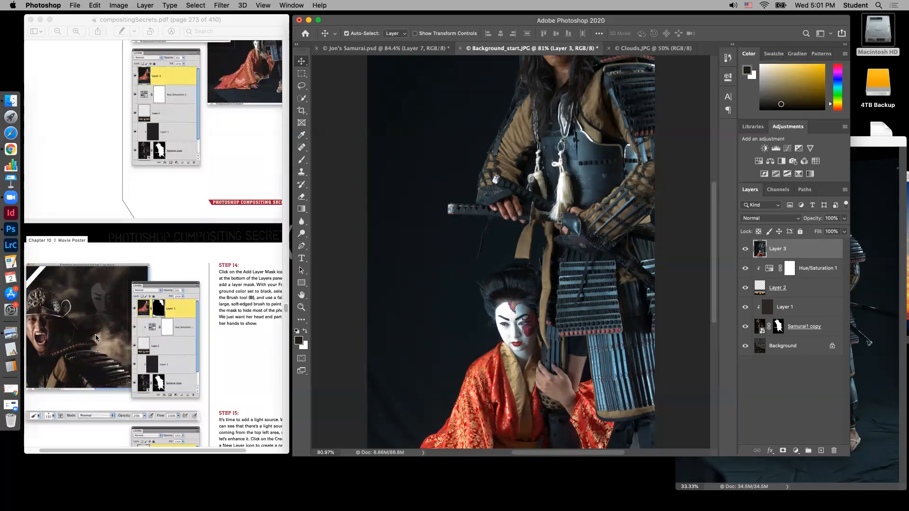
scroll(237, 371, up, 8)
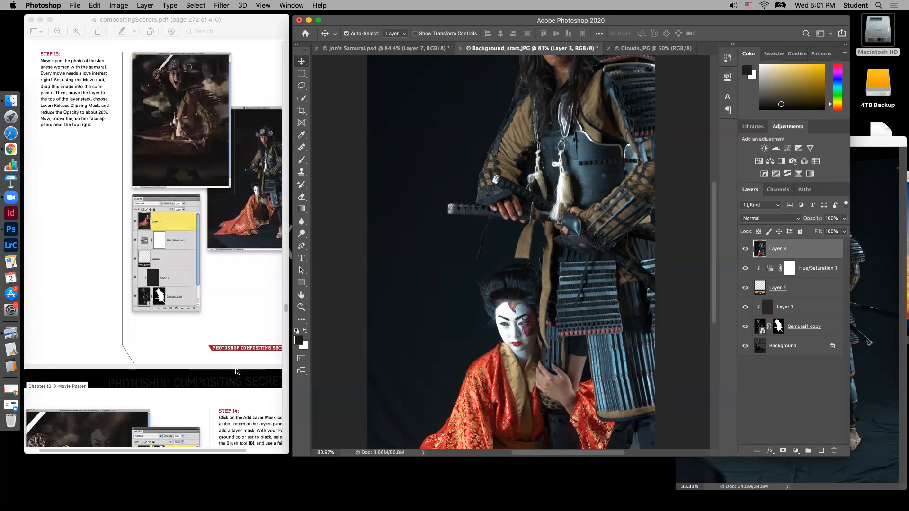
scroll(234, 370, up, 1)
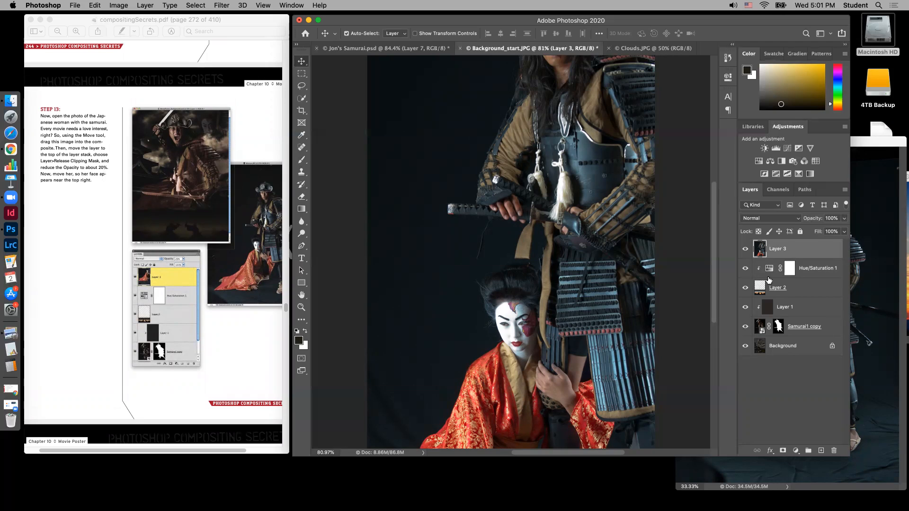
click(845, 219)
drag(844, 233, 812, 235)
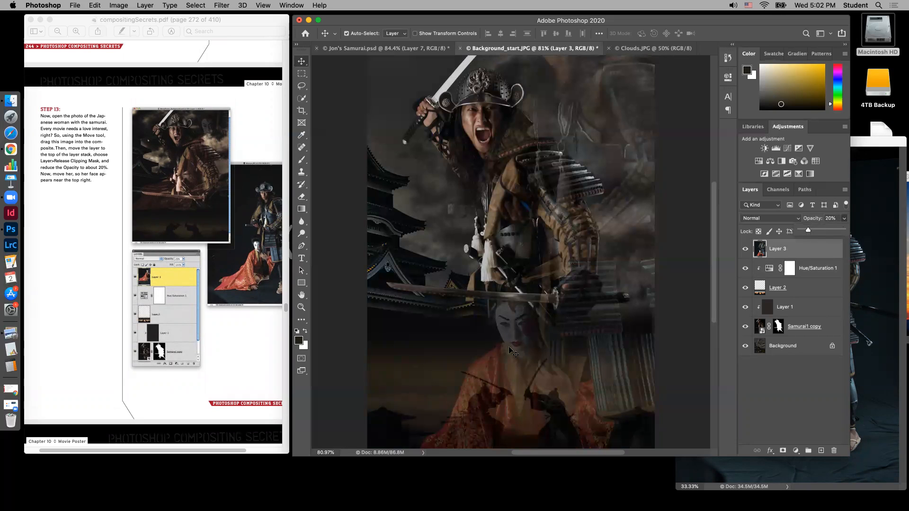
click(523, 388)
drag(523, 387, 579, 163)
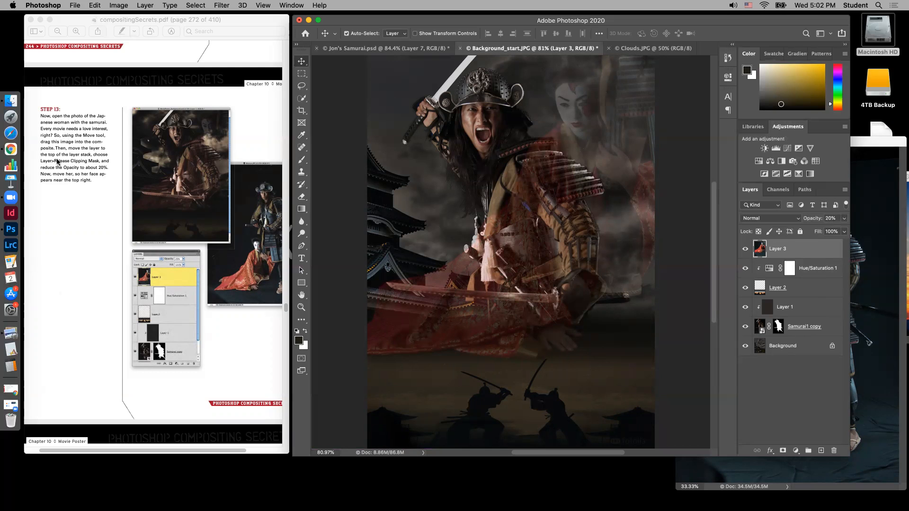
Following Step 14, add a layer mask to the woman's layer
scroll(105, 222, down, 8)
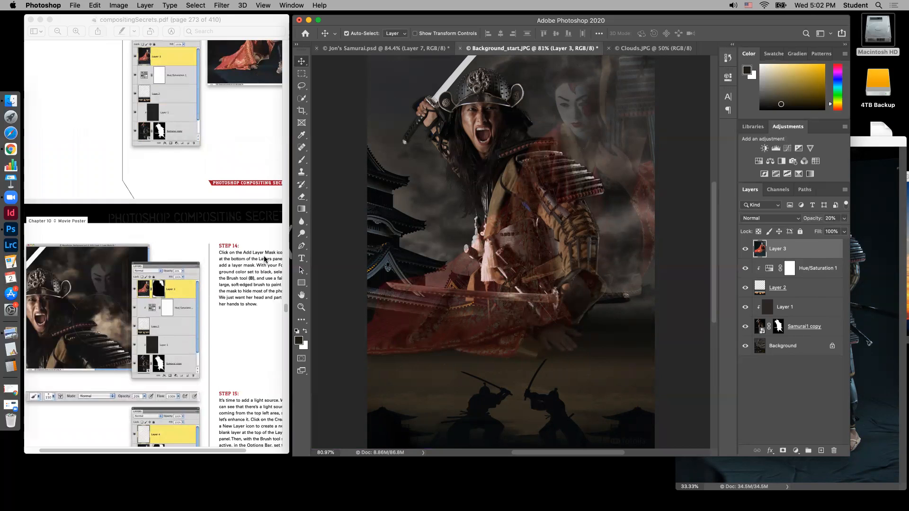
click(229, 450)
drag(230, 451, 244, 451)
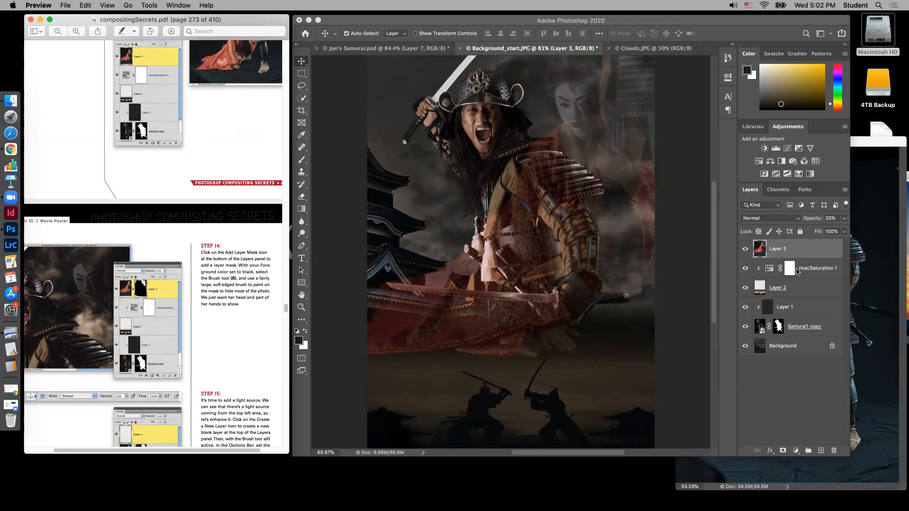
click(782, 453)
click(782, 452)
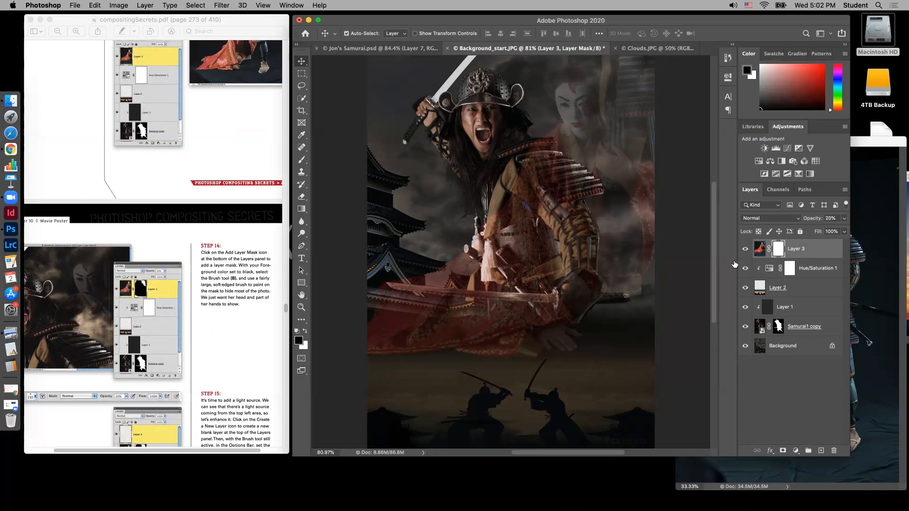
Paint black on the mask with a 500 px brush at 100% opacity, hiding most of the woman's photo except around her head and hands
click(302, 161)
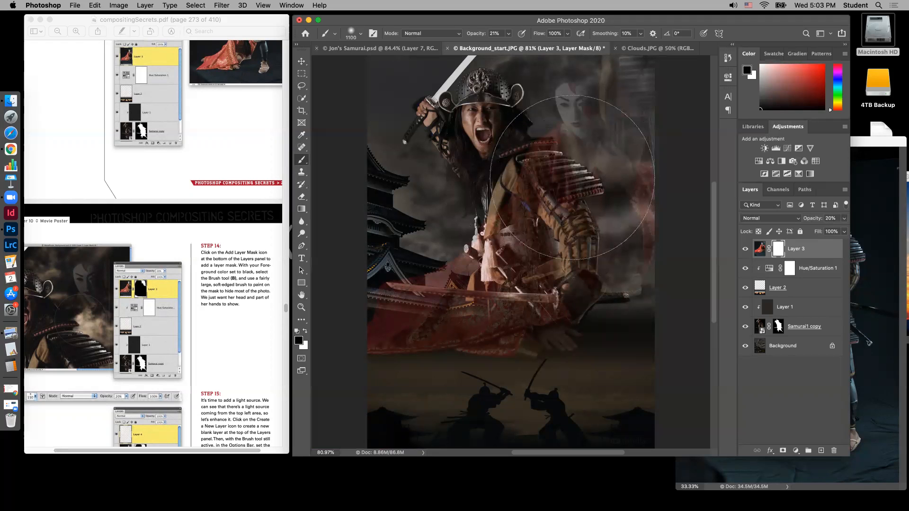
key(bracketleft)
key(bracketleft)
key(bracketleft)
key(bracketleft)
key(bracketleft)
key(bracketleft)
click(507, 36)
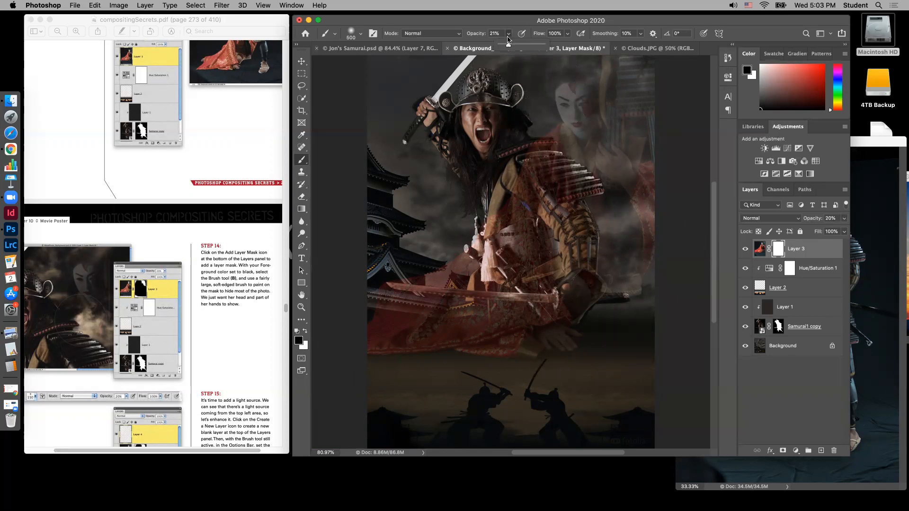
drag(508, 48, 551, 51)
click(486, 77)
mouse_move(486, 76)
mouse_down()
mouse_move(522, 172)
mouse_move(573, 227)
mouse_move(641, 254)
mouse_move(591, 241)
mouse_move(441, 155)
mouse_move(451, 185)
mouse_move(447, 237)
mouse_move(453, 93)
mouse_move(423, 98)
mouse_move(388, 73)
mouse_move(378, 343)
mouse_move(426, 216)
mouse_move(462, 168)
mouse_move(481, 245)
mouse_move(503, 205)
mouse_move(550, 245)
mouse_move(633, 272)
mouse_move(590, 261)
mouse_move(589, 236)
mouse_move(613, 408)
mouse_move(629, 338)
mouse_move(634, 410)
mouse_move(407, 412)
mouse_move(381, 404)
mouse_move(393, 276)
mouse_move(419, 291)
mouse_move(504, 299)
mouse_move(555, 318)
mouse_move(634, 372)
mouse_up()
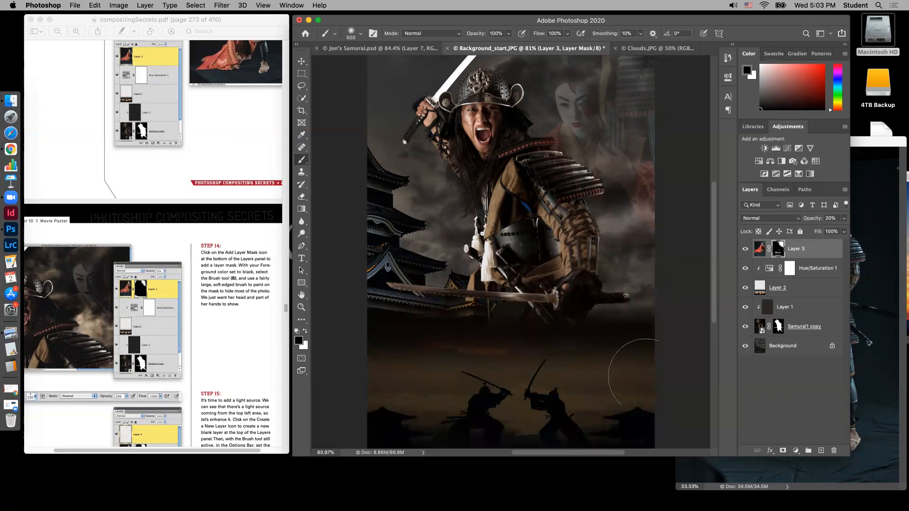
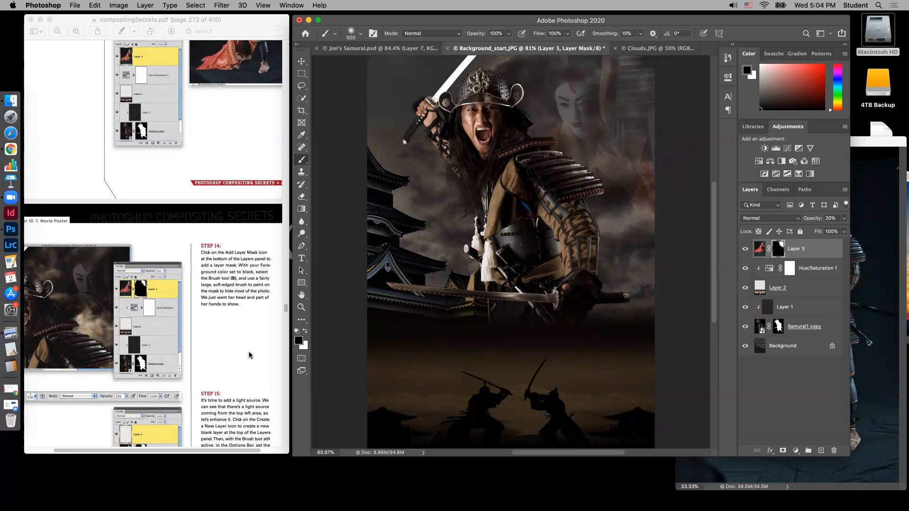
Following Step 15, add a new blank layer at the top of the layer stack for the light source
scroll(250, 355, down, 3)
scroll(249, 355, down, 4)
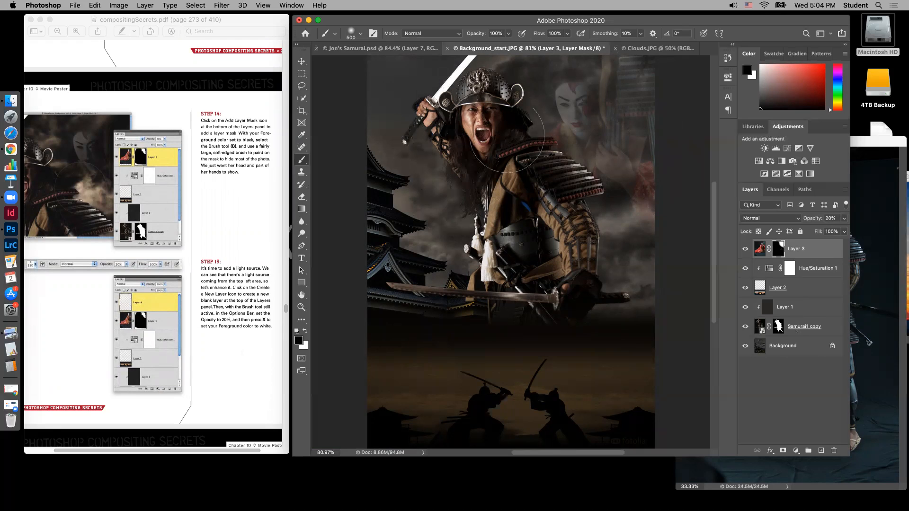
scroll(240, 346, down, 5)
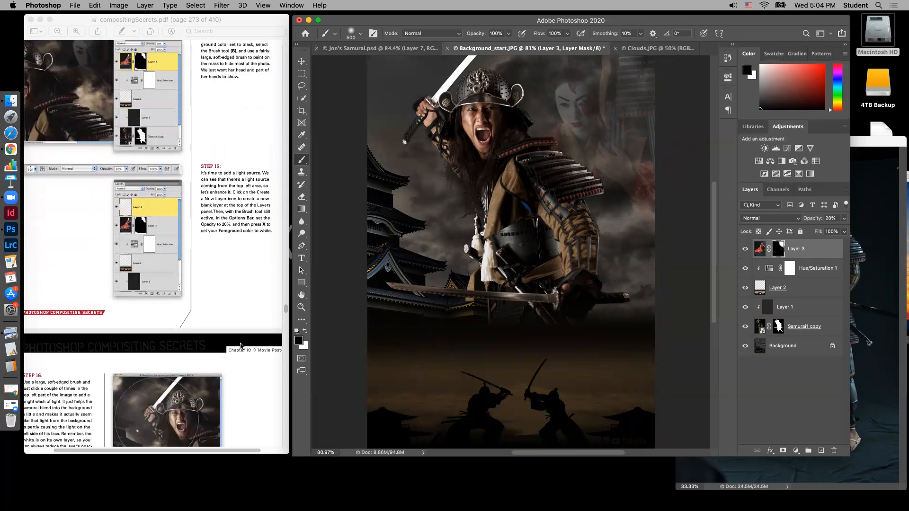
scroll(240, 346, up, 3)
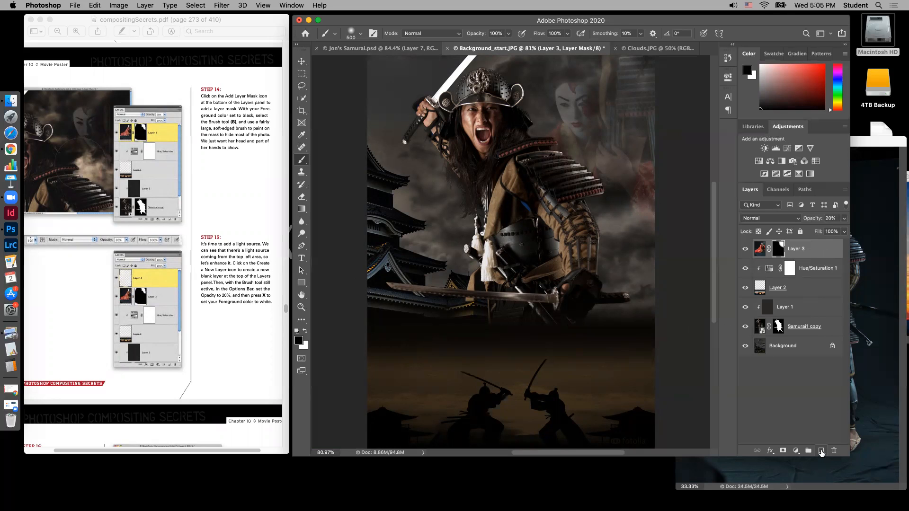
click(822, 451)
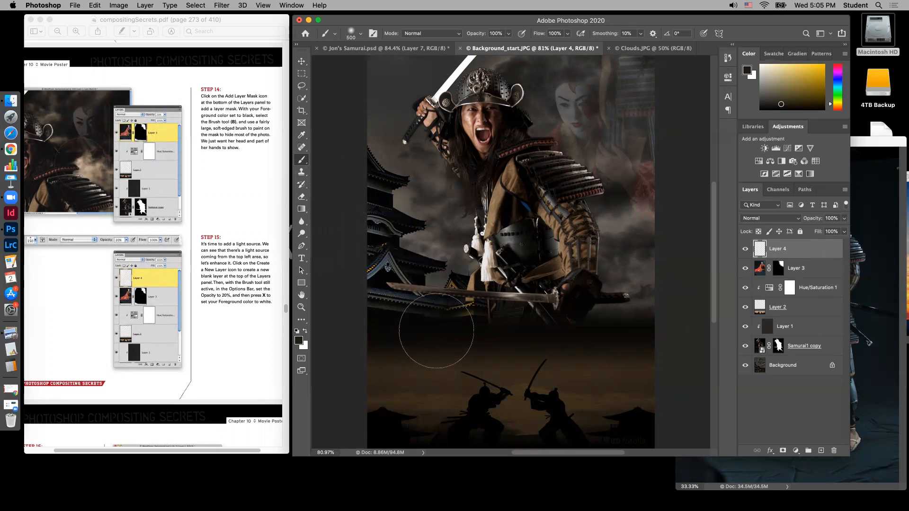
Following Step 16, enlarge the soft-edged brush to 1100 px so it spans the samurai's head and raised sword arm
key(bracketright)
key(bracketright)
key(bracketright)
key(bracketright)
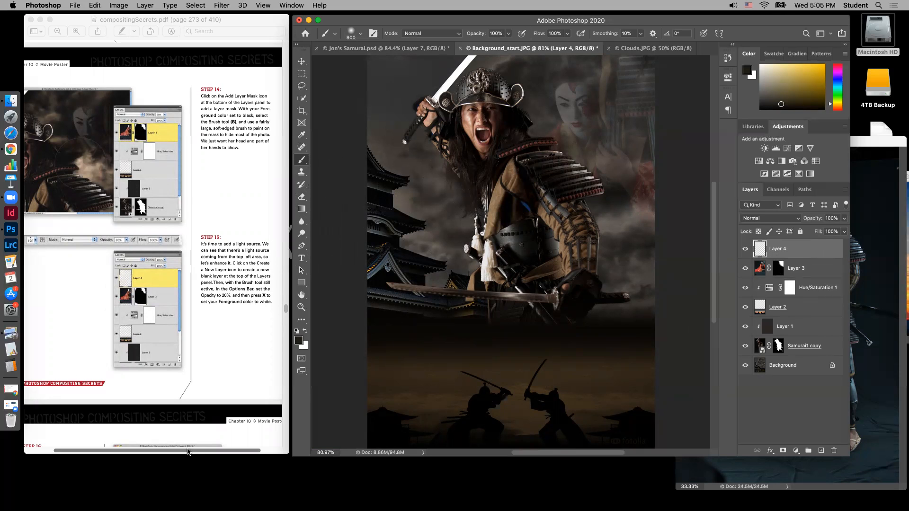
drag(188, 452, 160, 452)
scroll(132, 277, down, 3)
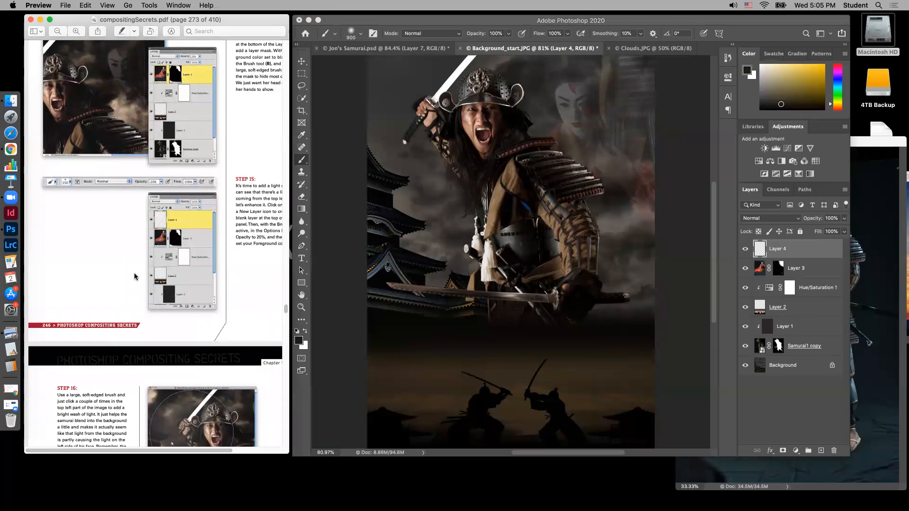
scroll(135, 272, down, 10)
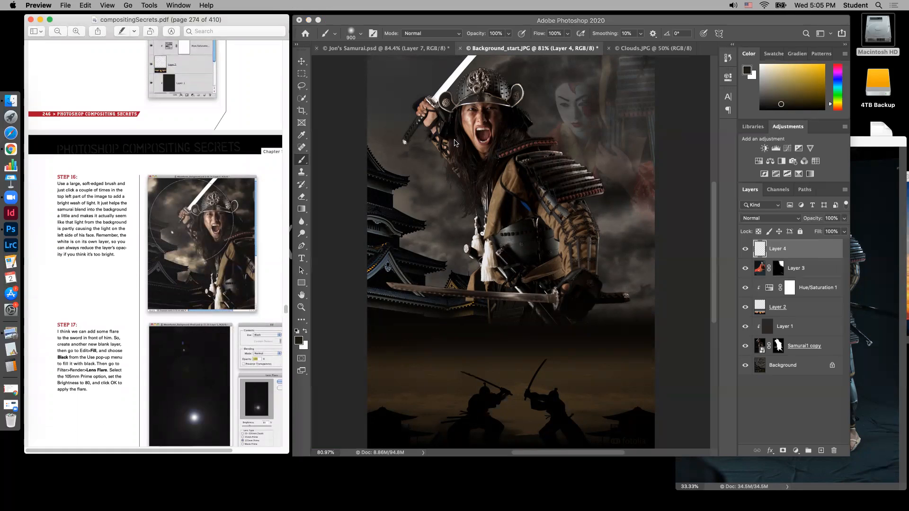
click(386, 164)
key(bracketright)
key(bracketright)
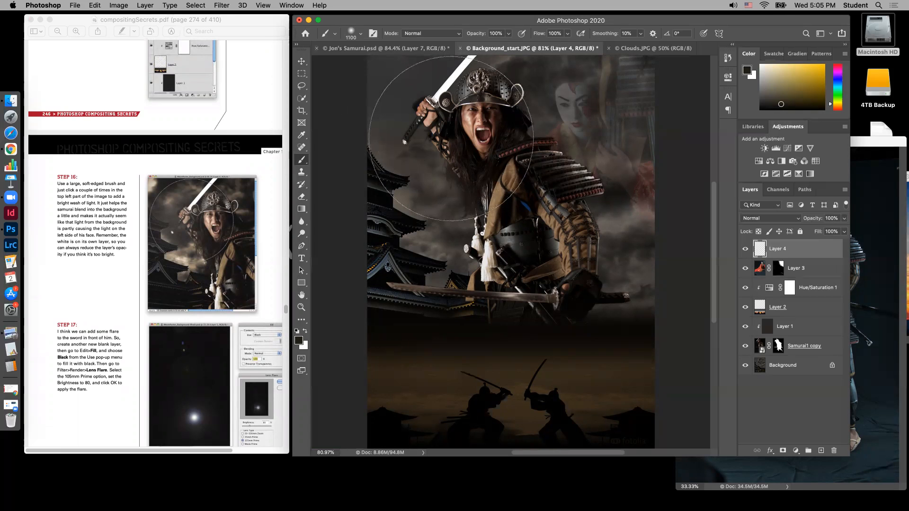
key(bracketright)
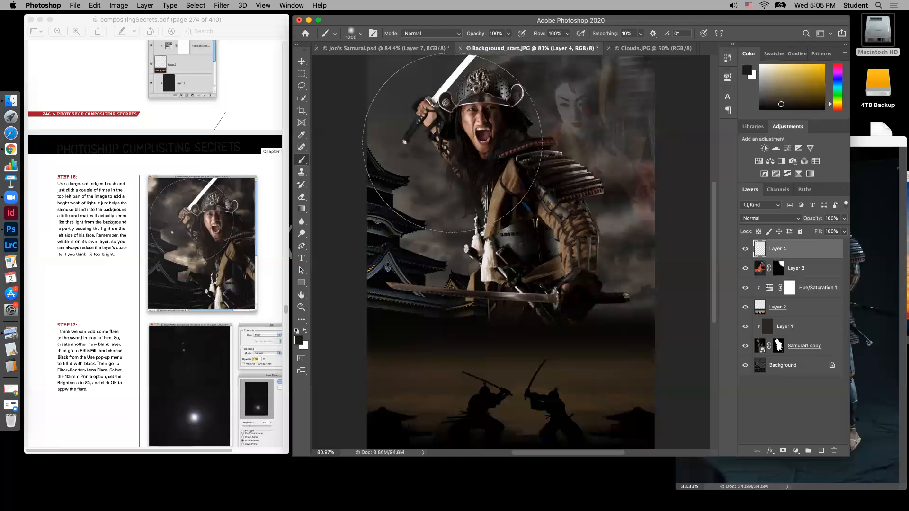
key(bracketleft)
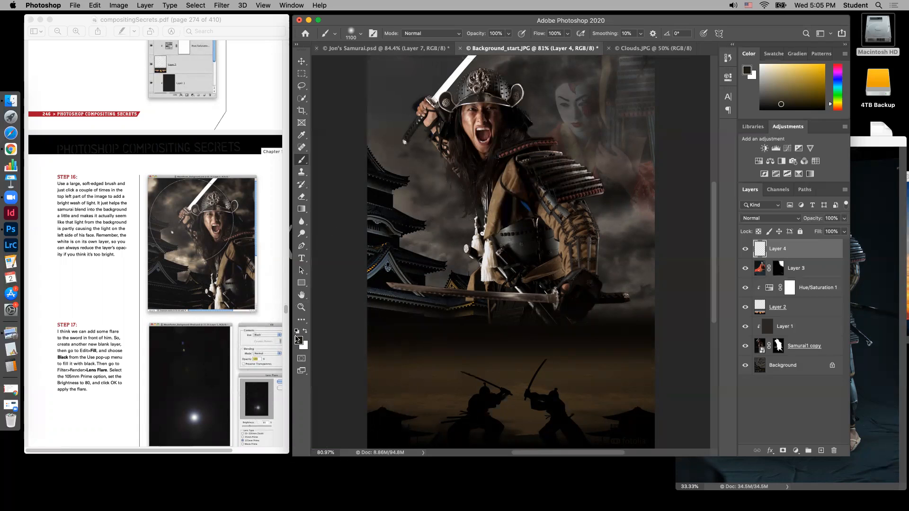
Make white the foreground color and reduce the brush opacity to 19%
key(x)
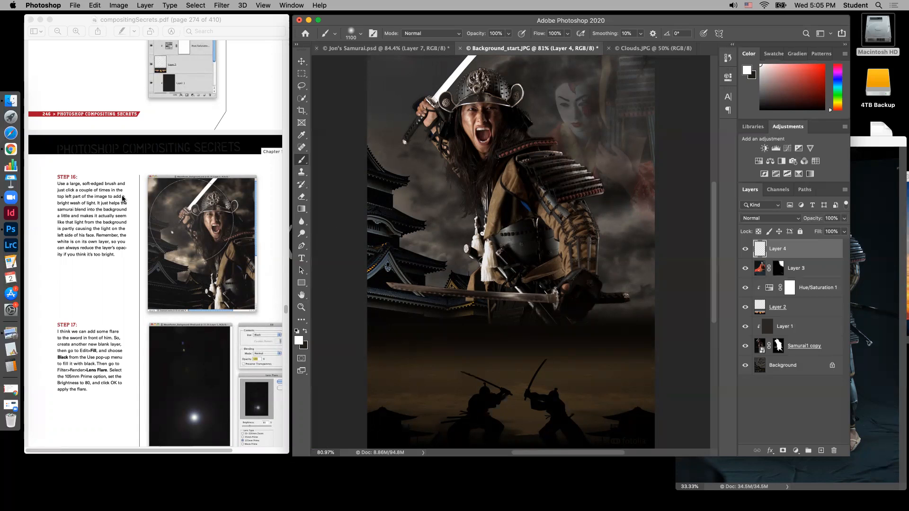
scroll(125, 200, up, 4)
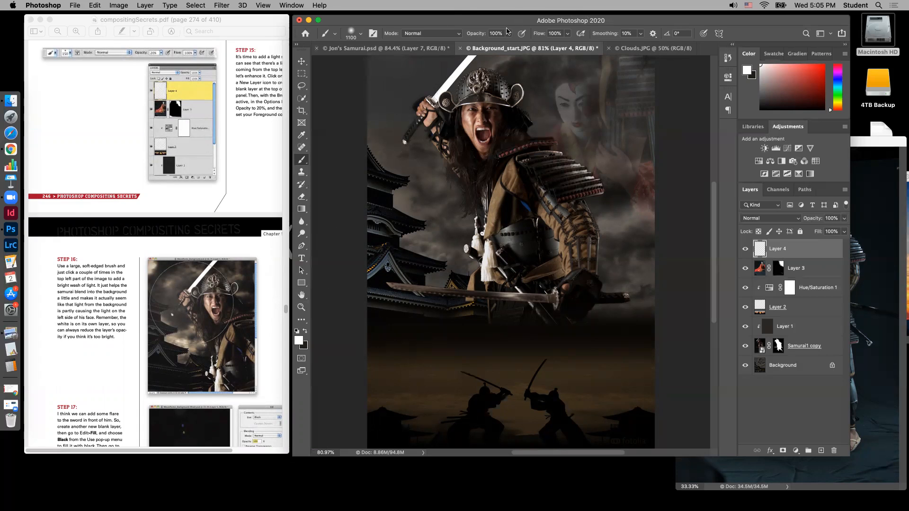
click(508, 34)
drag(510, 46, 477, 47)
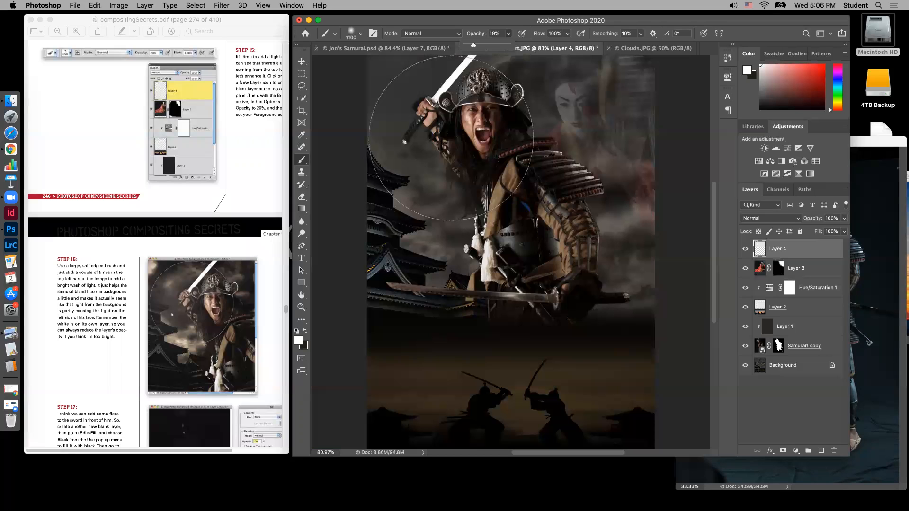
Dab a white wash of light twice over the samurai's face and raised arm on the new layer, and undo the second dab
click(450, 137)
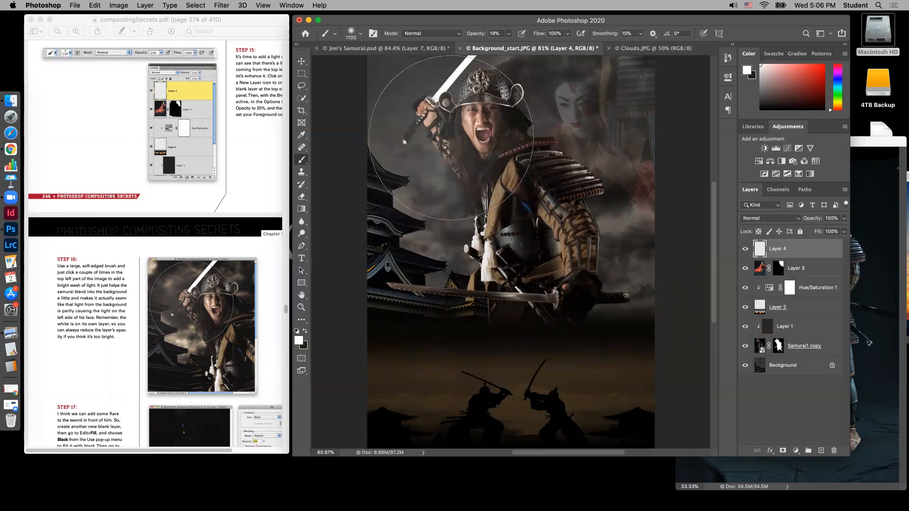
click(451, 139)
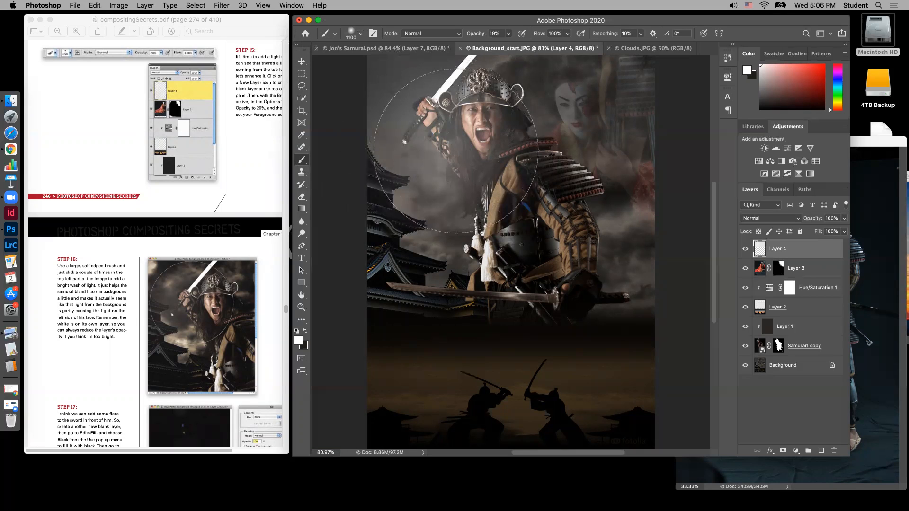
key(super+z)
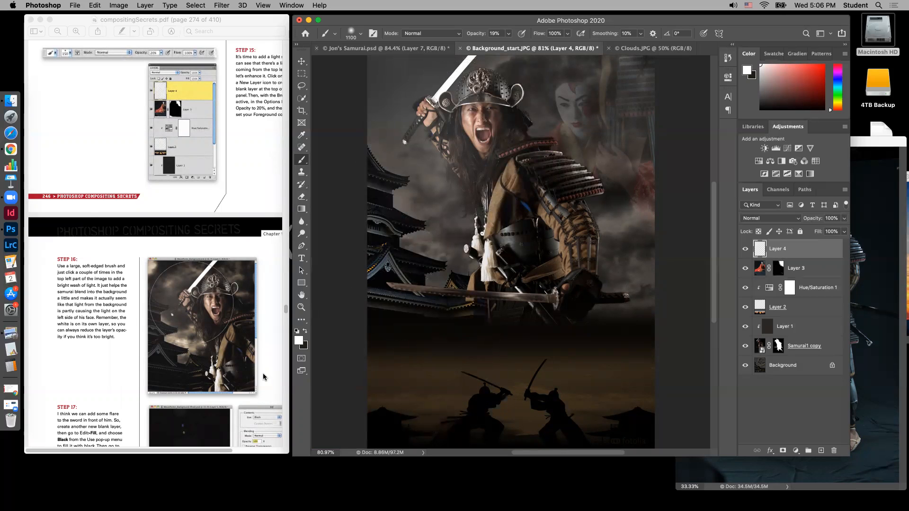
Following Step 17, switch to the Move tool and add another blank layer above the light wash layer
scroll(262, 371, down, 2)
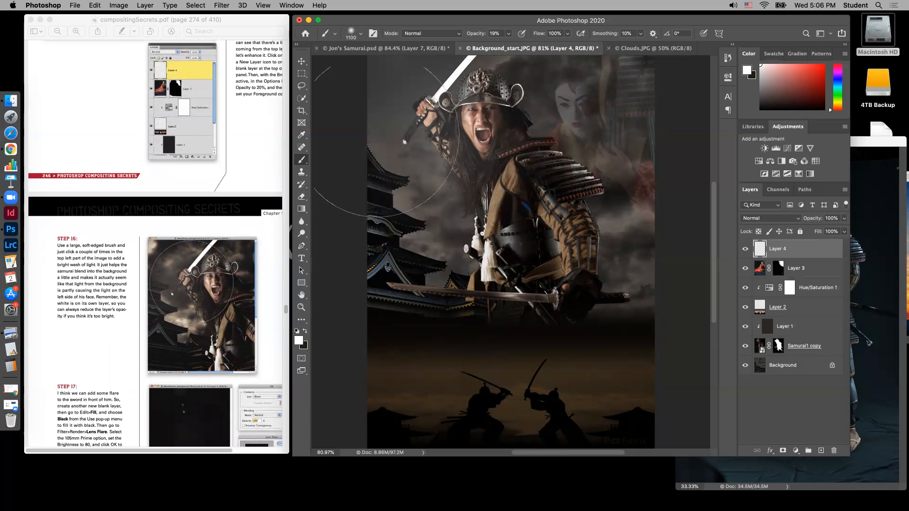
scroll(164, 306, down, 10)
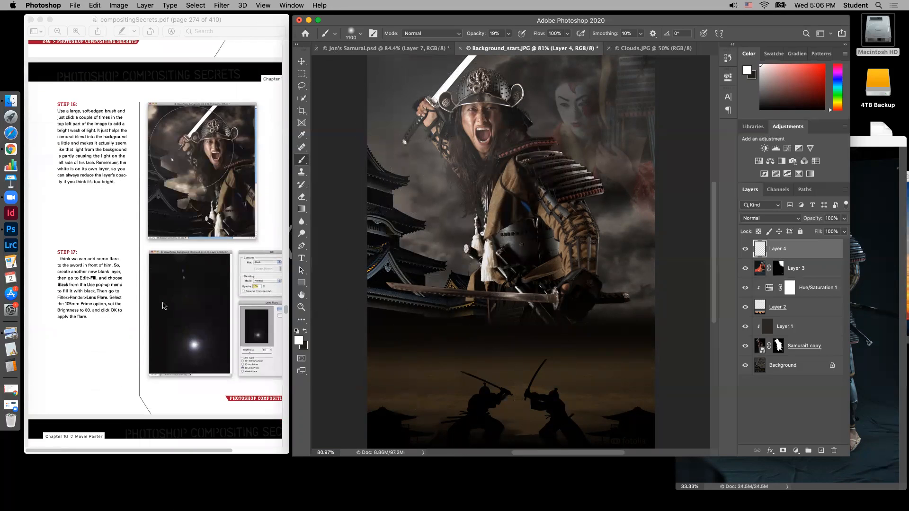
scroll(163, 306, down, 3)
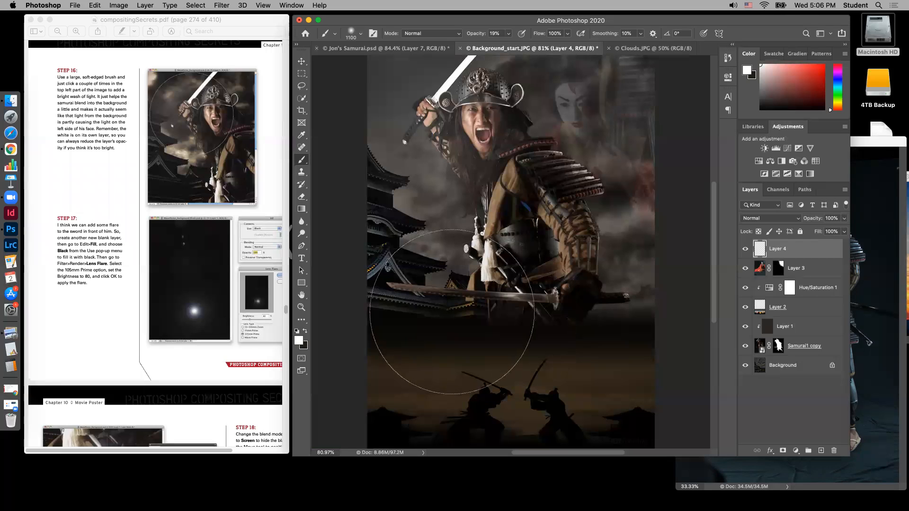
click(302, 61)
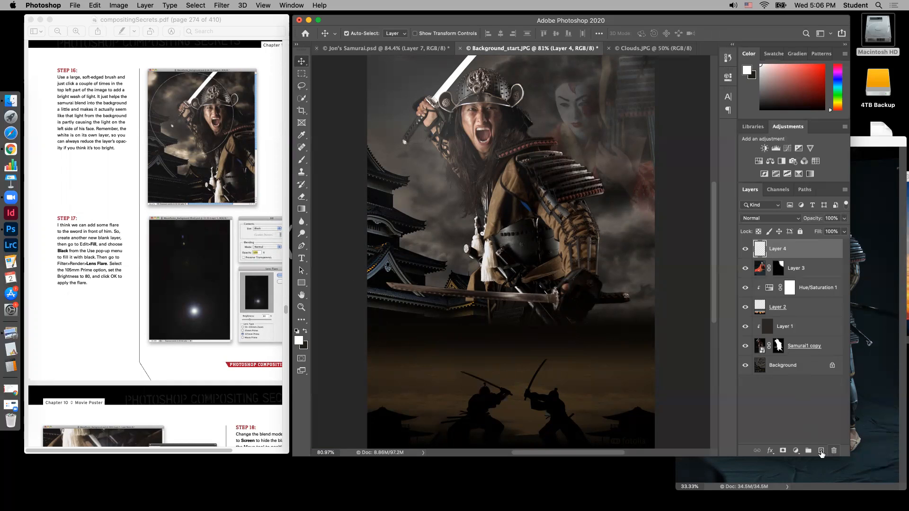
click(821, 452)
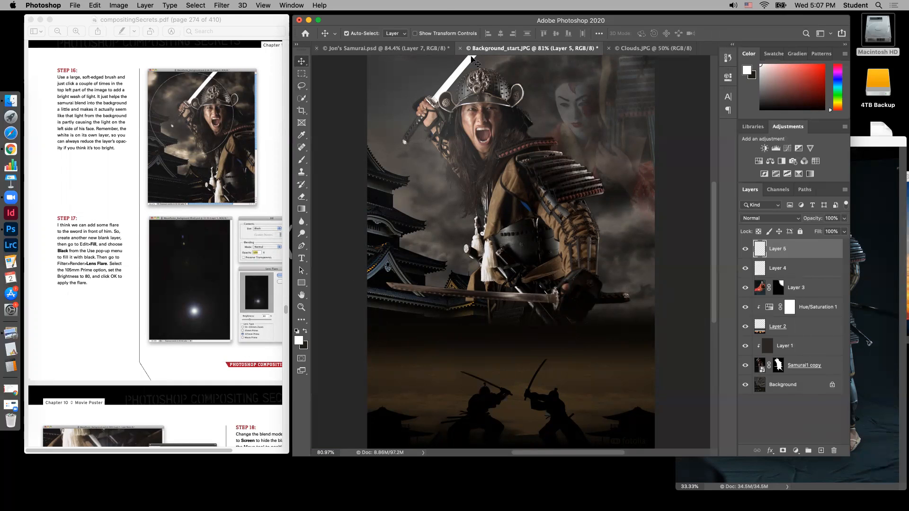
Fill the new top layer with black in Normal mode at 100% opacity
click(100, 6)
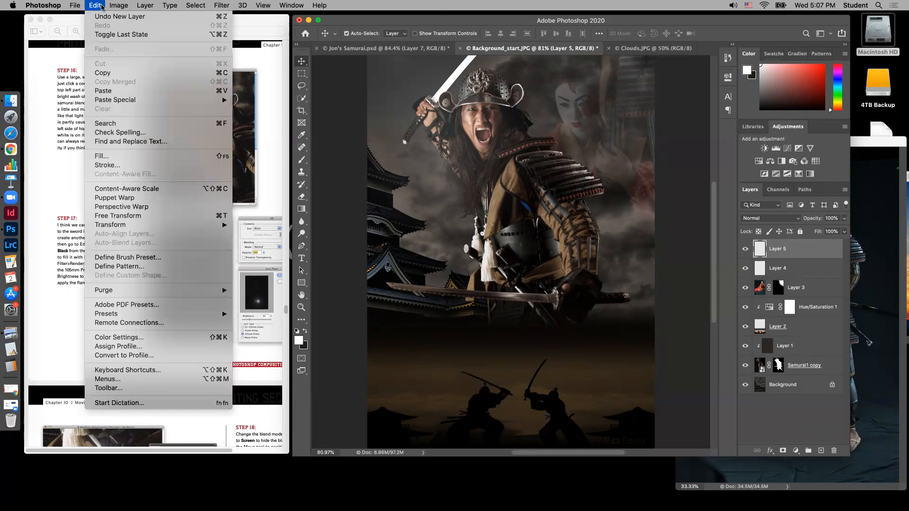
click(116, 158)
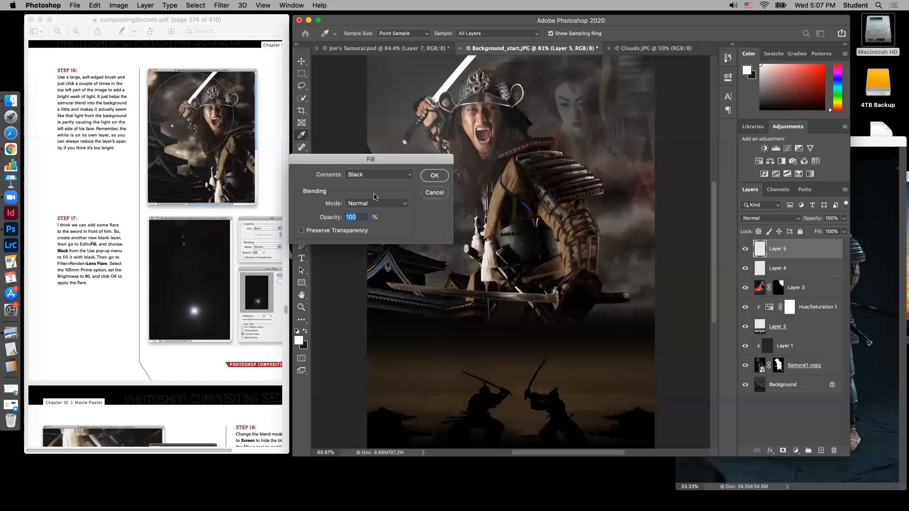
click(384, 175)
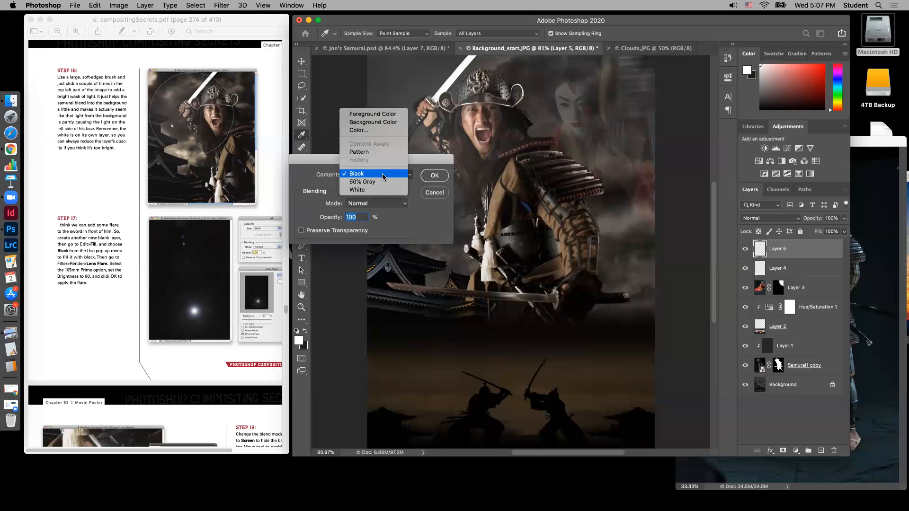
click(358, 174)
click(435, 175)
key(v)
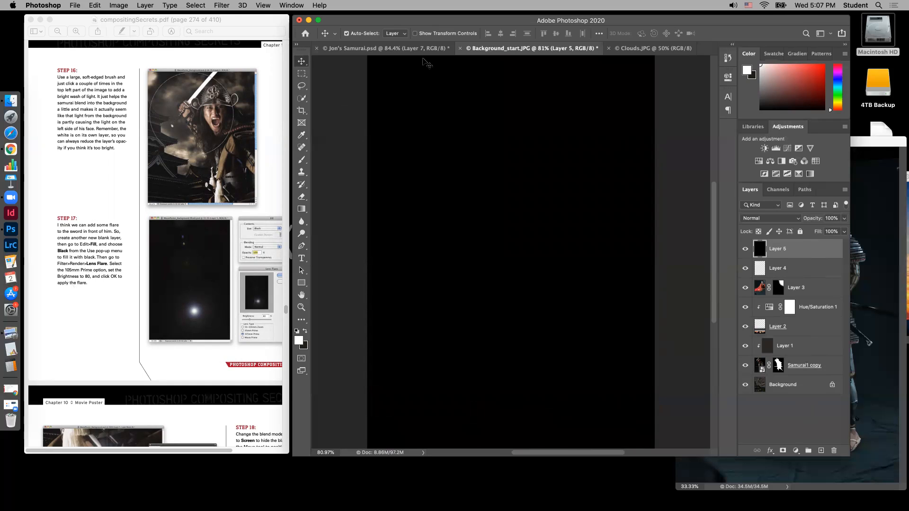
Render a Lens Flare on the black layer with the 105mm Prime lens type and 80% brightness
click(221, 6)
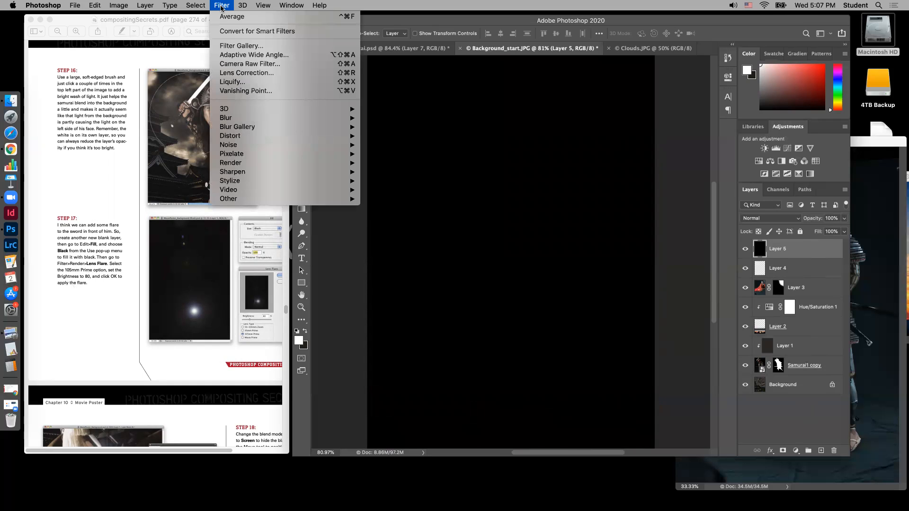
mouse_move(236, 124)
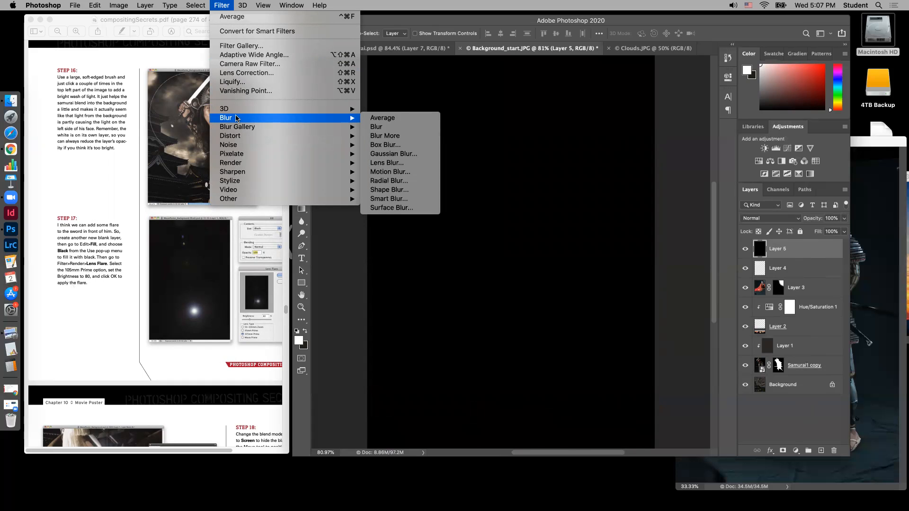
mouse_move(246, 163)
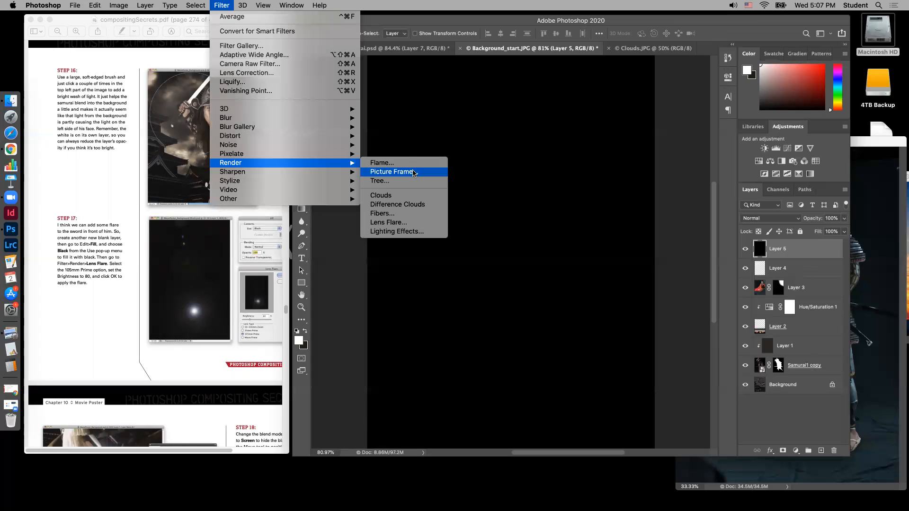
click(389, 223)
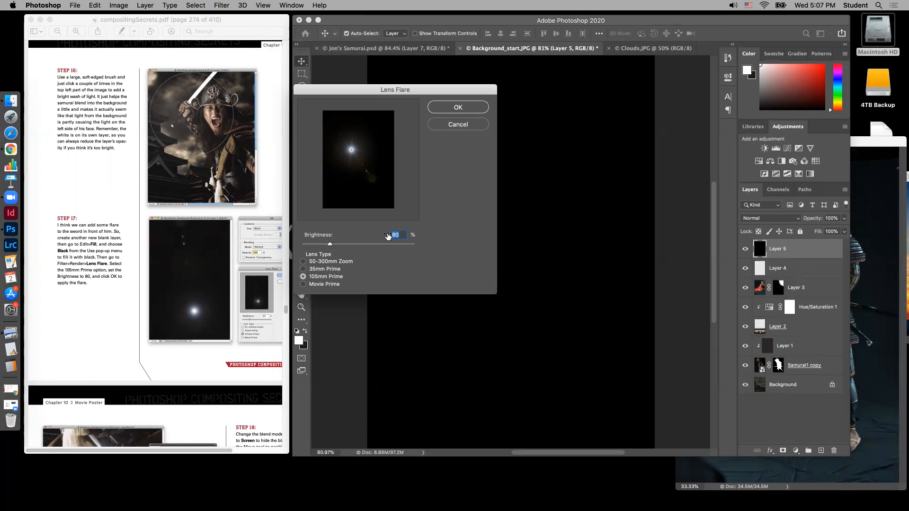
click(467, 108)
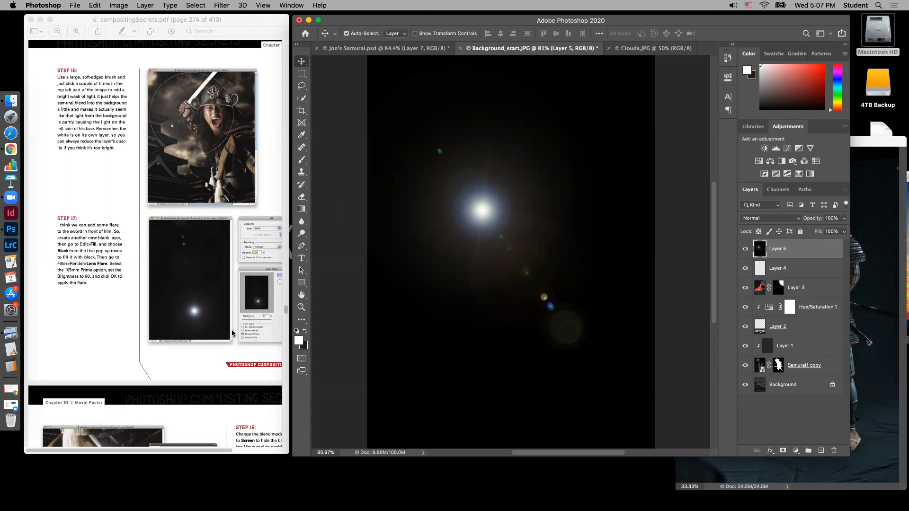
Following Step 18, set the flare layer's blend mode to Screen and move the flare onto the blade of the samurai's front sword
scroll(232, 331, down, 10)
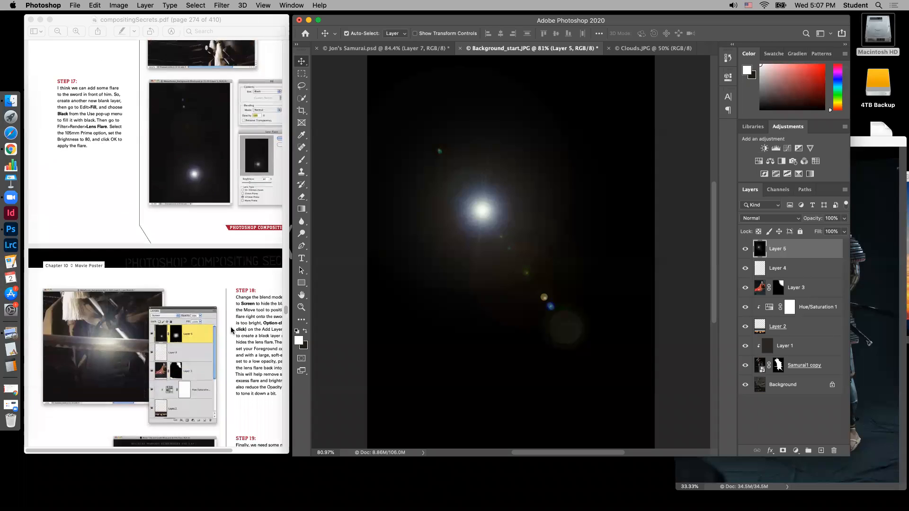
drag(209, 453, 243, 452)
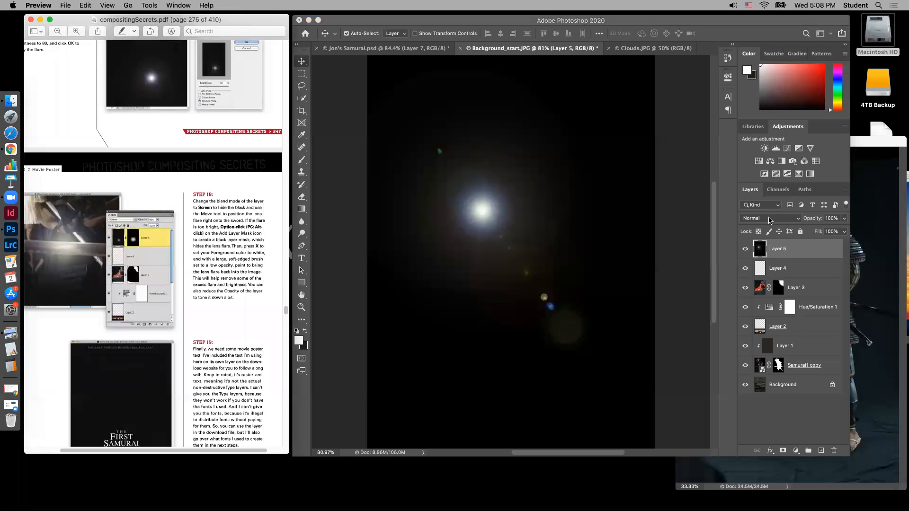
click(799, 221)
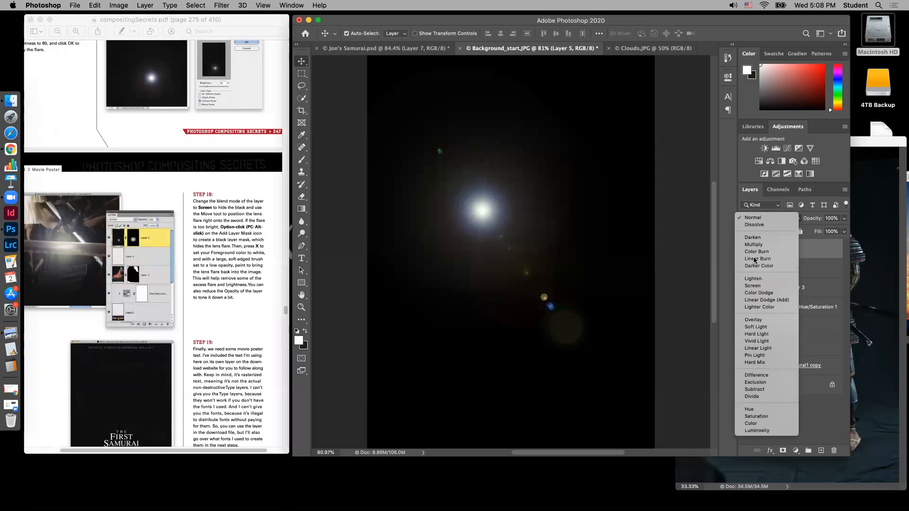
click(753, 286)
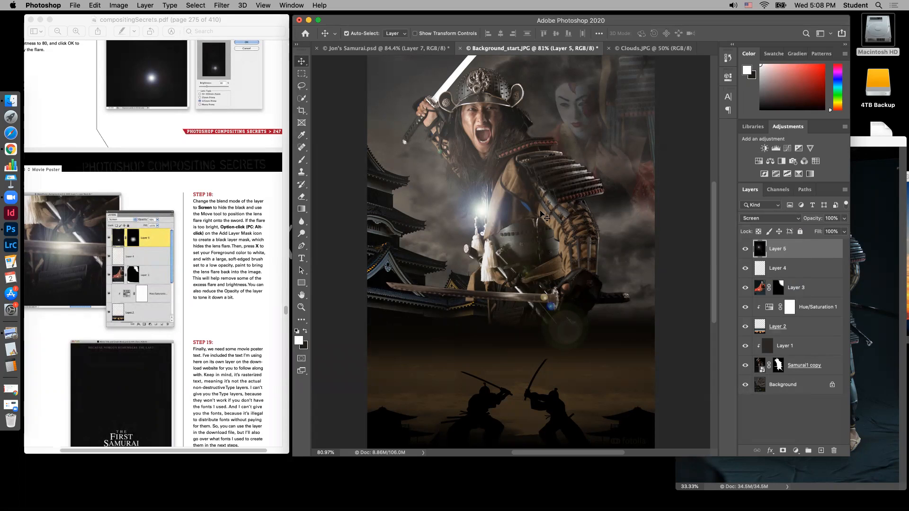
drag(484, 211, 511, 290)
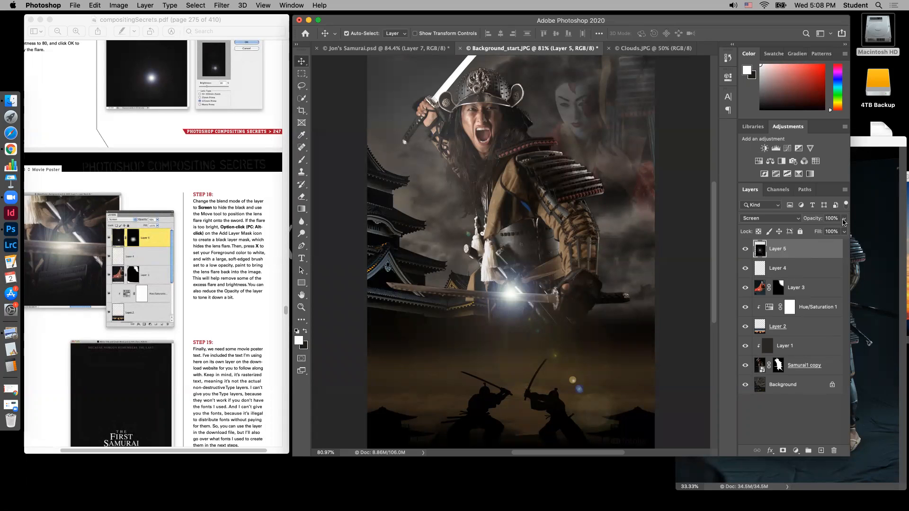
Following Step 18, add a black layer mask hiding the flare, and ready the Brush tool with a white foreground
scroll(251, 336, up, 2)
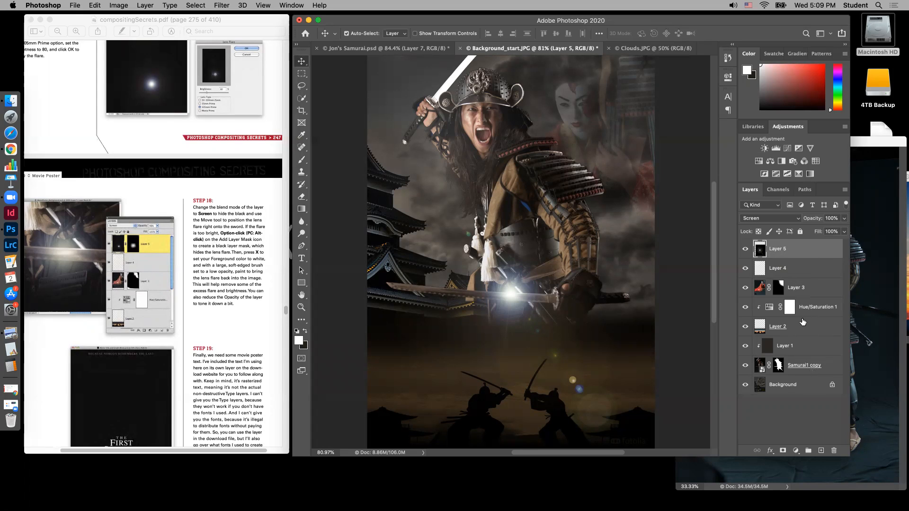
alt+click(783, 451)
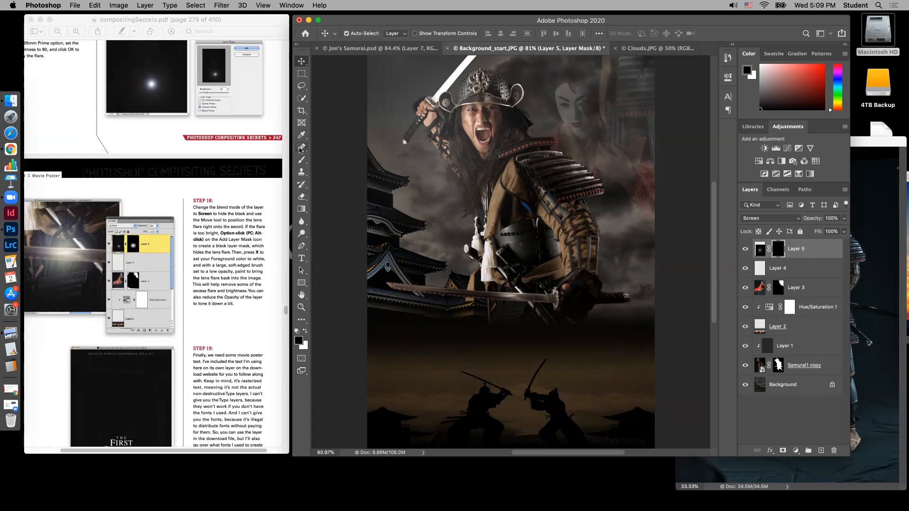
click(302, 160)
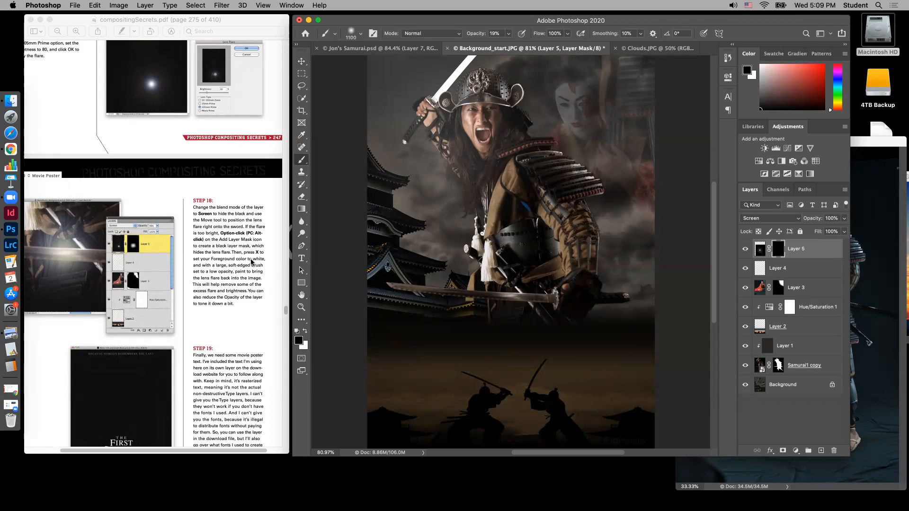
click(305, 331)
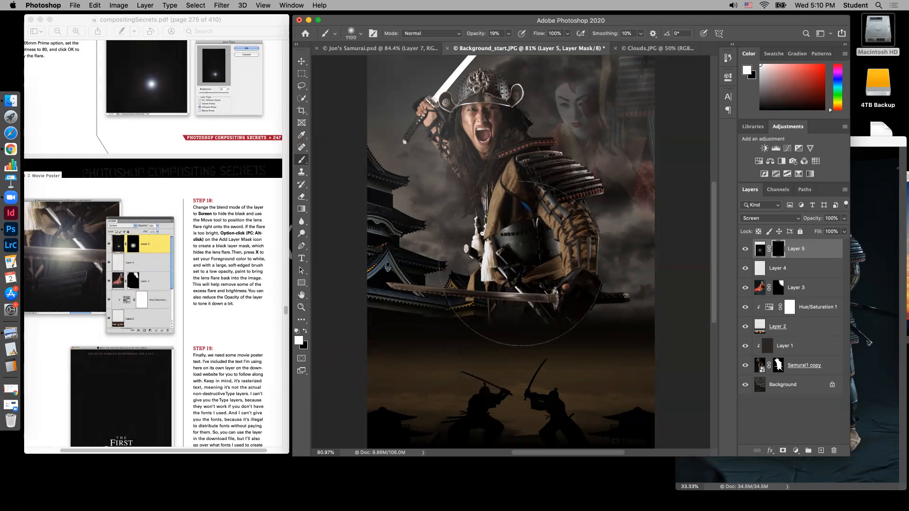
Paint the flare's bright centre back in on the mask with a soft 250 px white brush at 100% opacity
key(bracketleft)
key(bracketleft)
key(bracketleft)
key(bracketleft)
key(bracketleft)
key(bracketleft)
key(bracketleft)
key(bracketleft)
key(bracketleft)
drag(511, 298, 511, 286)
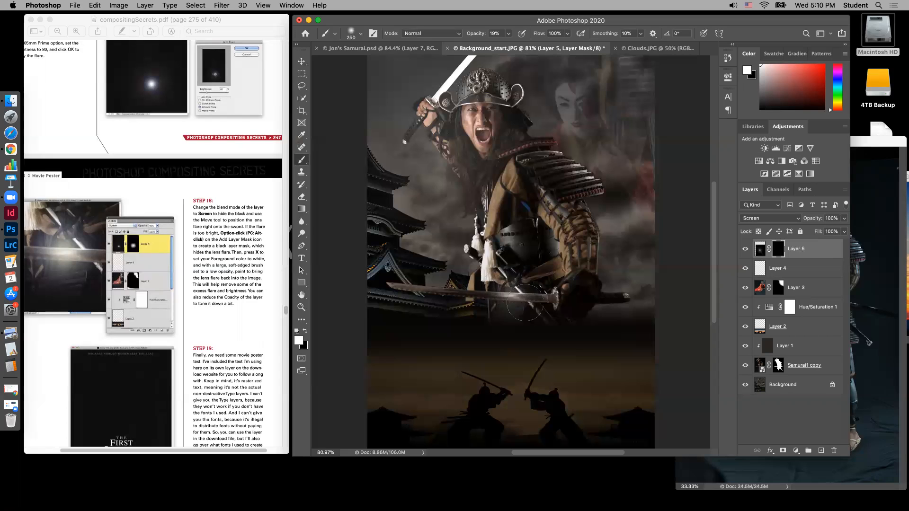
click(509, 35)
drag(527, 50, 554, 52)
drag(514, 283, 512, 299)
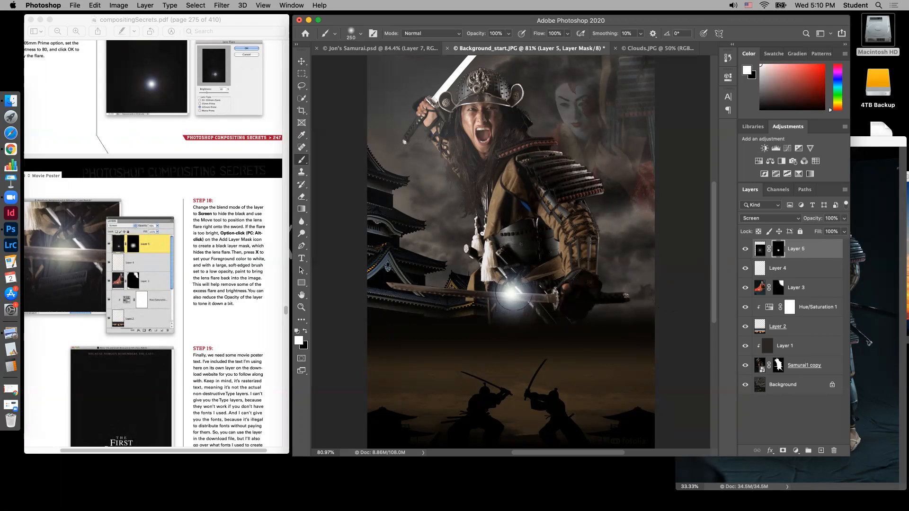
Lower the flare layer's opacity to 52% and switch to the Move tool
click(844, 219)
drag(844, 232, 823, 235)
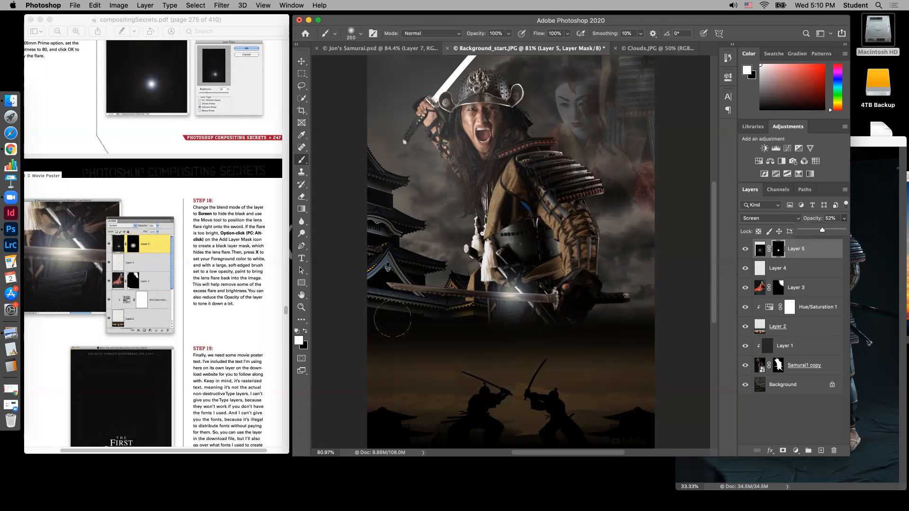
click(301, 61)
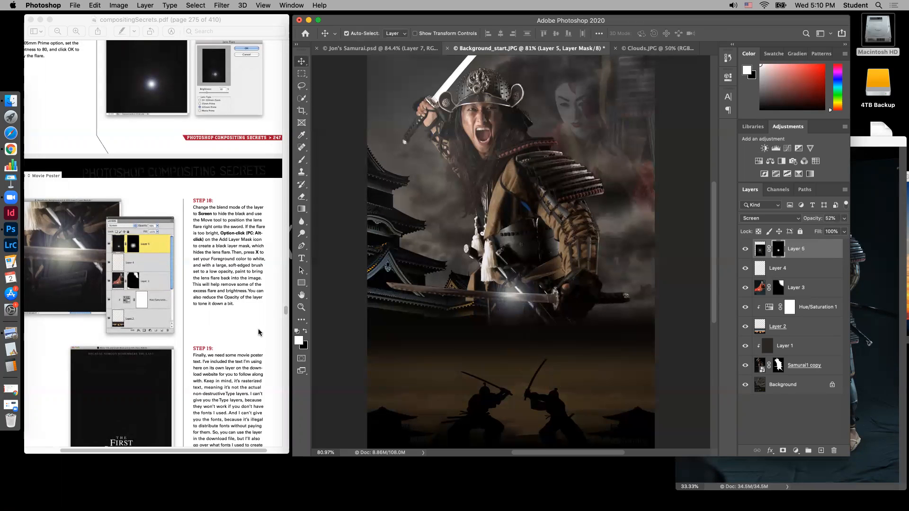
Following Step 19, open Movie Title and Credit Block.psd from the Ch10 Samurai Photos folder
scroll(259, 333, down, 2)
scroll(259, 333, down, 5)
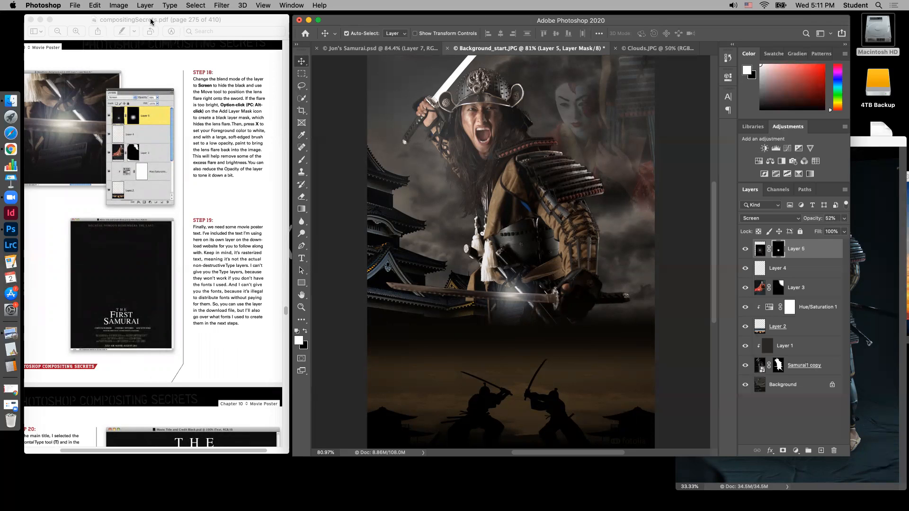
click(76, 5)
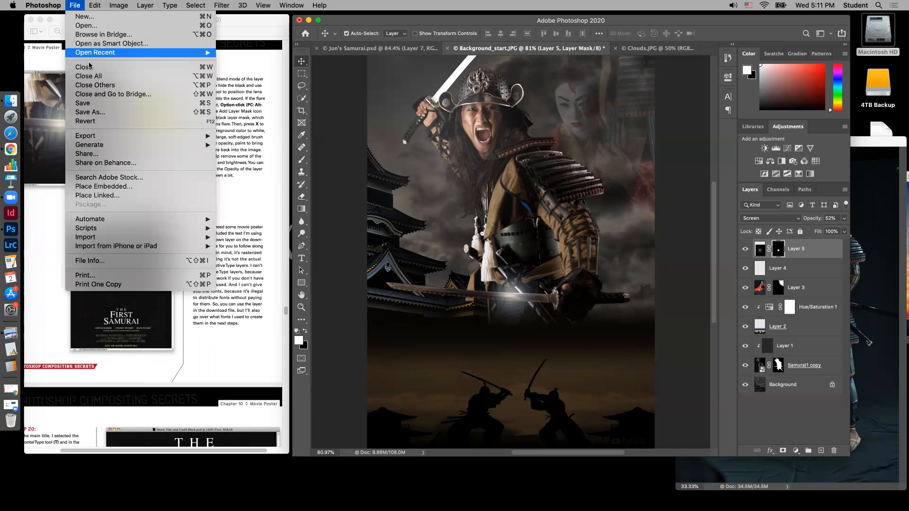
click(86, 25)
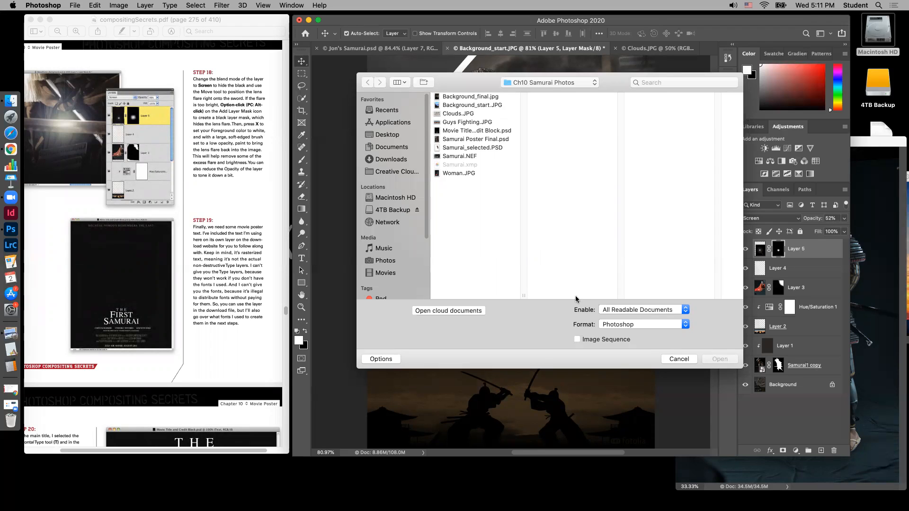
drag(525, 294, 571, 296)
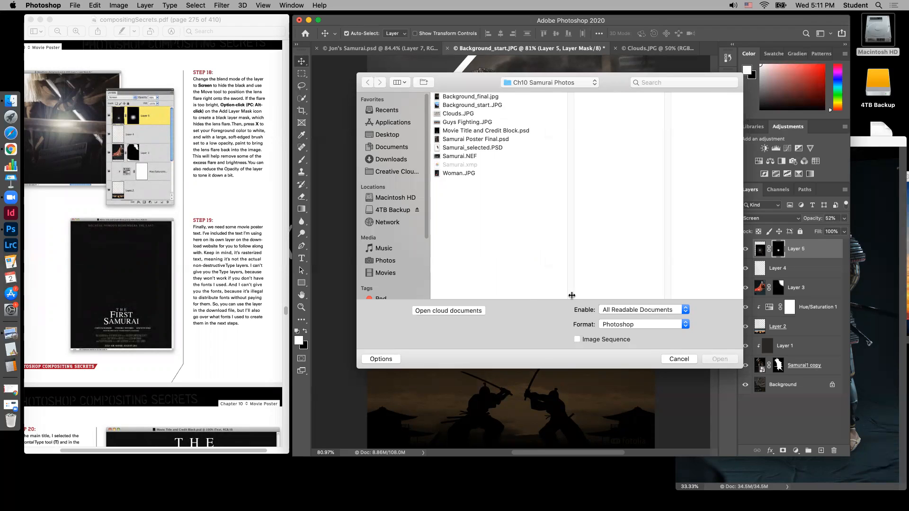
click(505, 134)
click(724, 360)
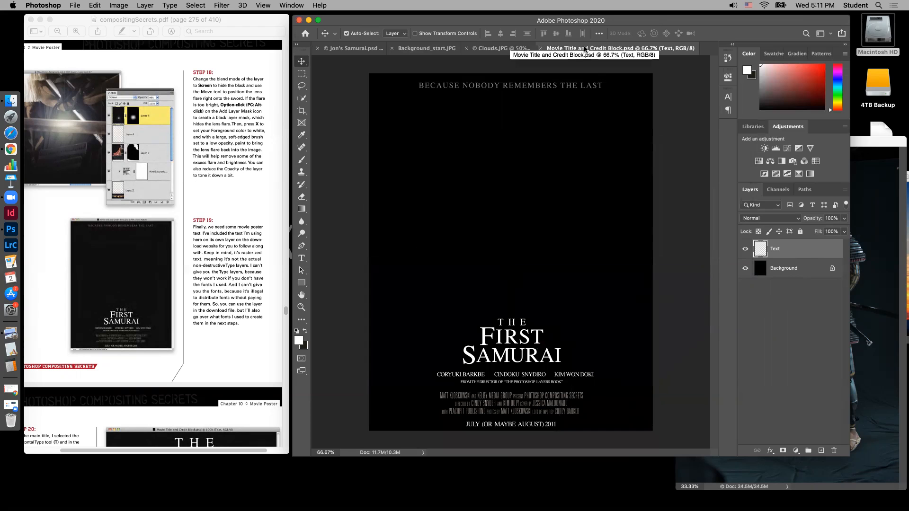
Float the title document in its own window and copy its Text layer onto the poster, placing the title just below the front sword
drag(586, 49, 206, 118)
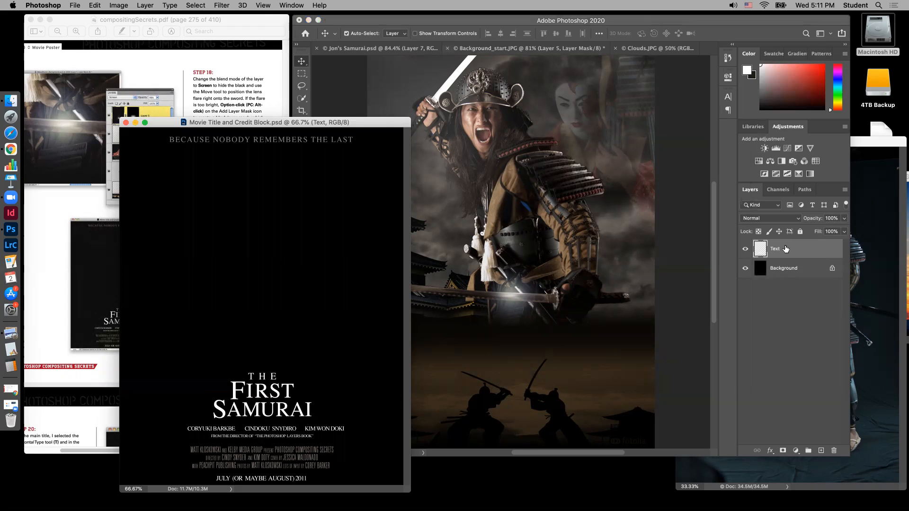
drag(796, 251, 529, 214)
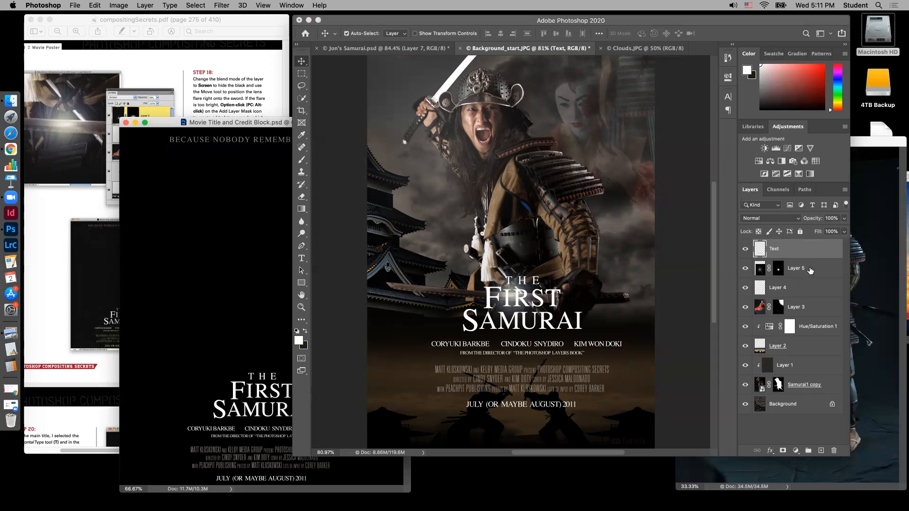
drag(714, 286, 714, 308)
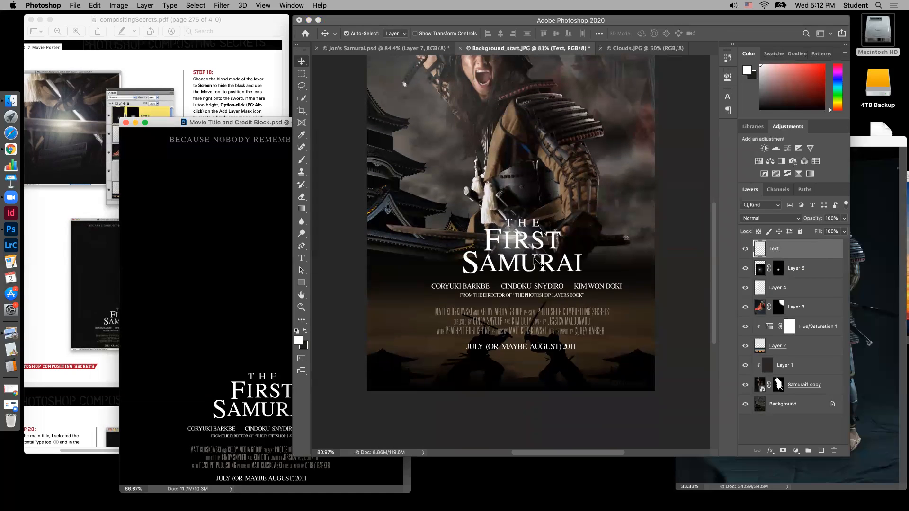
drag(549, 269, 545, 275)
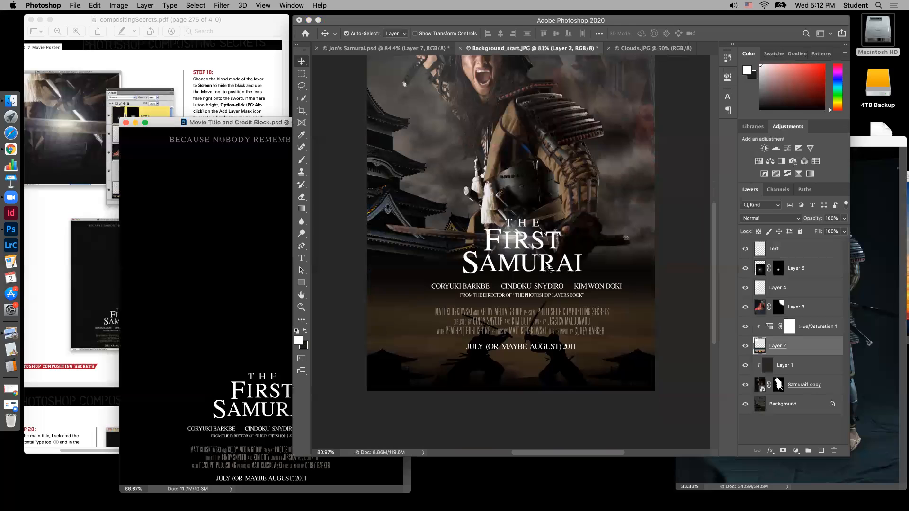
click(554, 266)
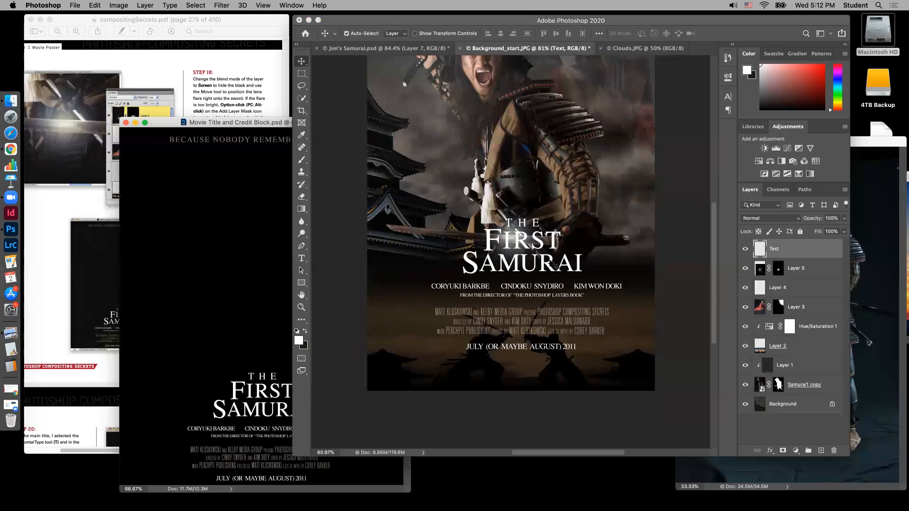
drag(551, 265, 546, 295)
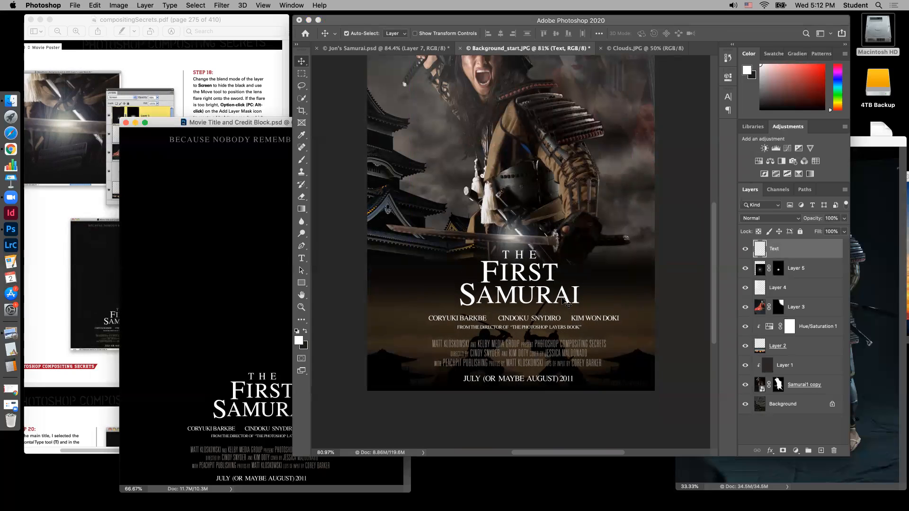
drag(564, 298, 563, 297)
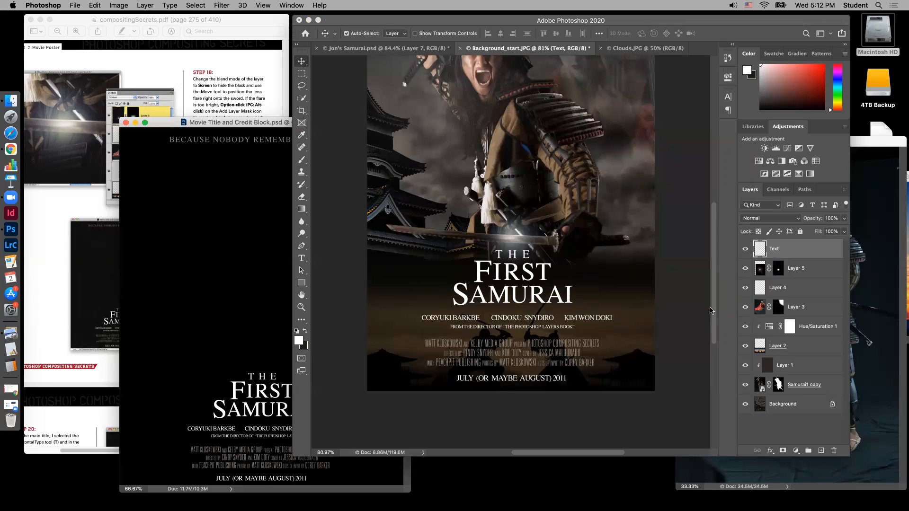
Move the Text layer further down so its tagline sits just inside the poster's upper edge
drag(713, 309, 714, 238)
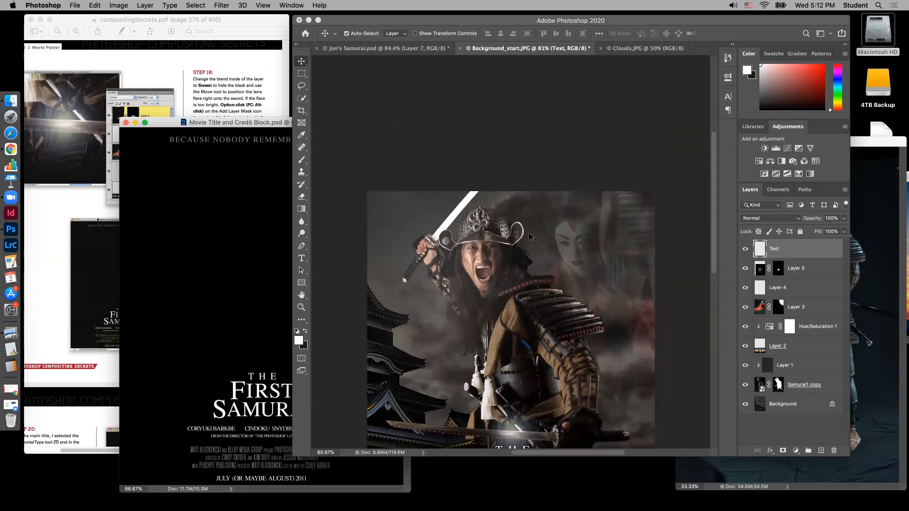
scroll(714, 250, down, 5)
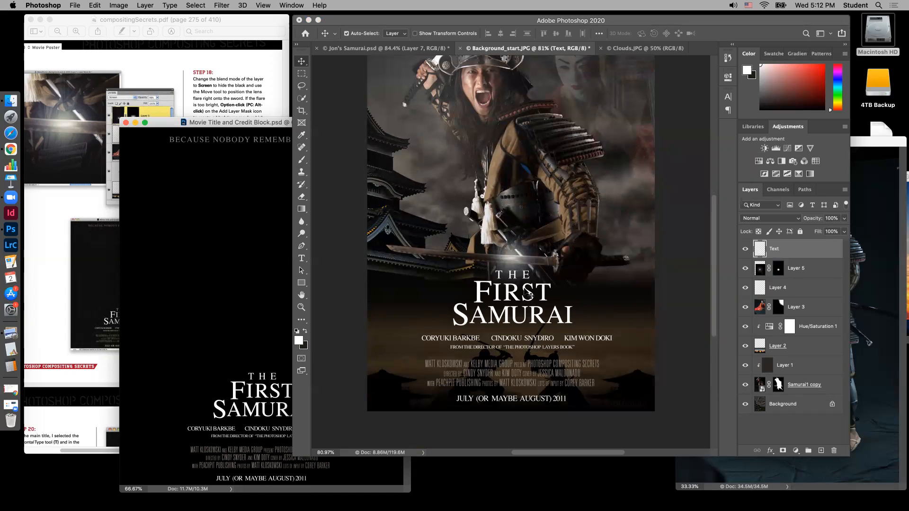
drag(525, 295, 525, 332)
scroll(713, 274, up, 3)
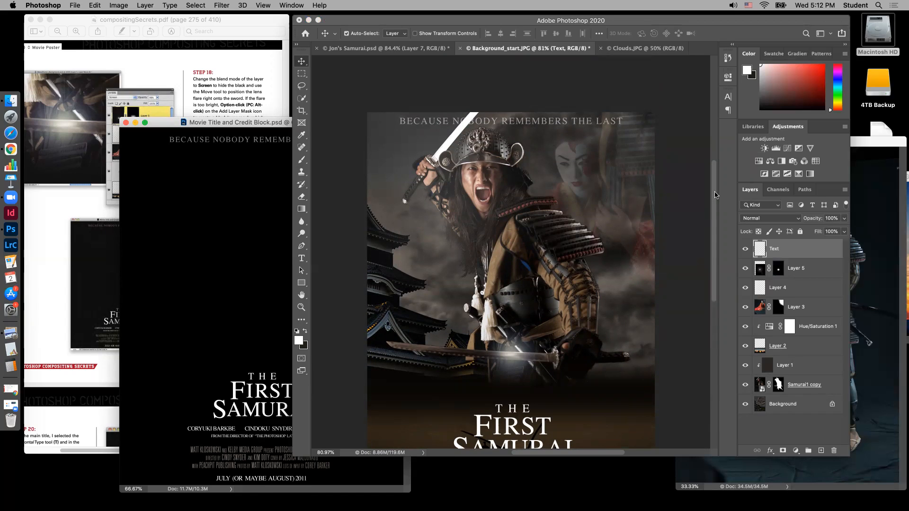
Scale the Text layer proportionally to about 92% so the whole credit block fits inside the poster
scroll(648, 286, down, 8)
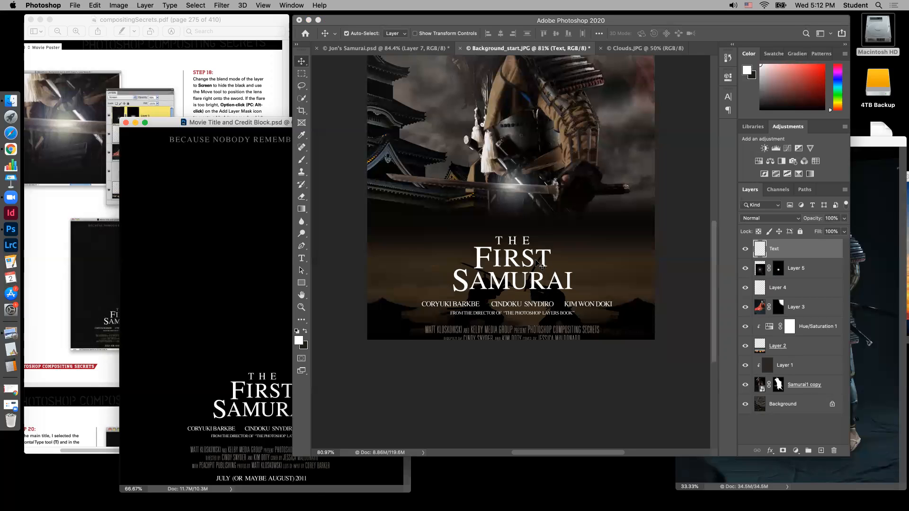
scroll(539, 264, up, 5)
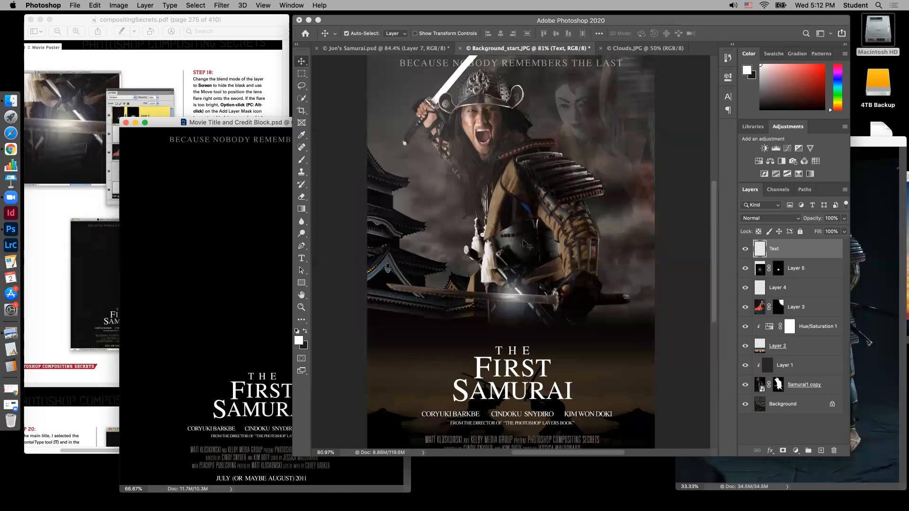
key(super)
alt+super+click(516, 336)
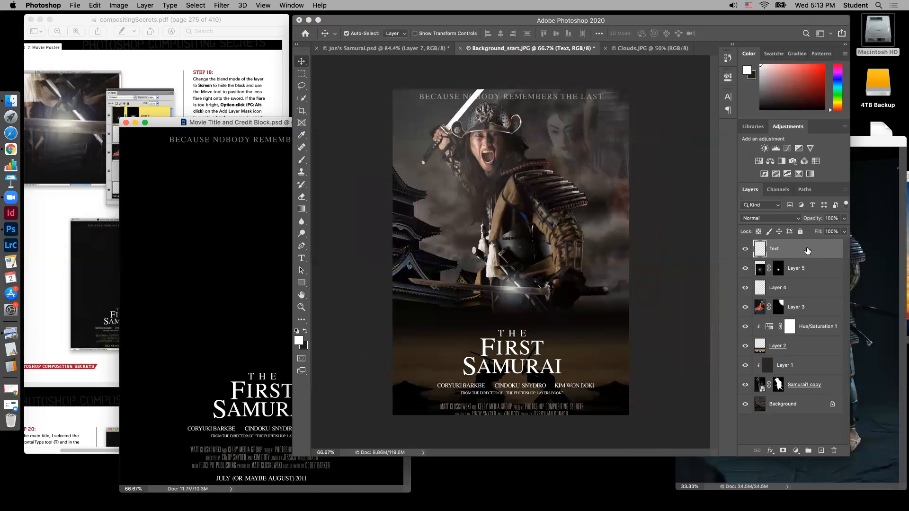
key(super+t)
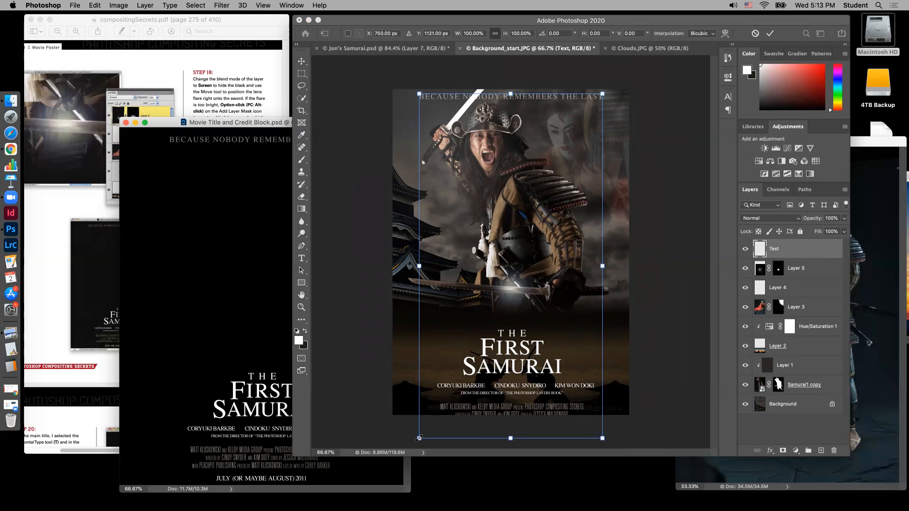
drag(420, 438, 443, 415)
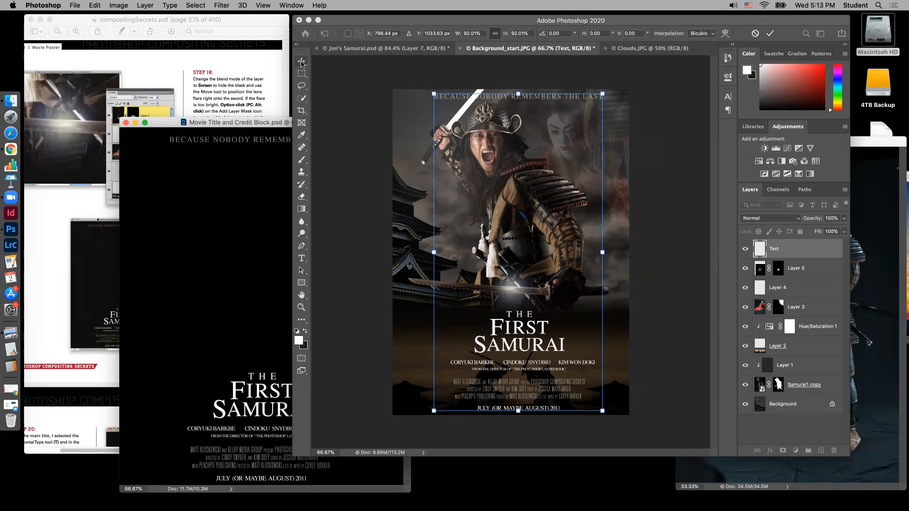
key(Return)
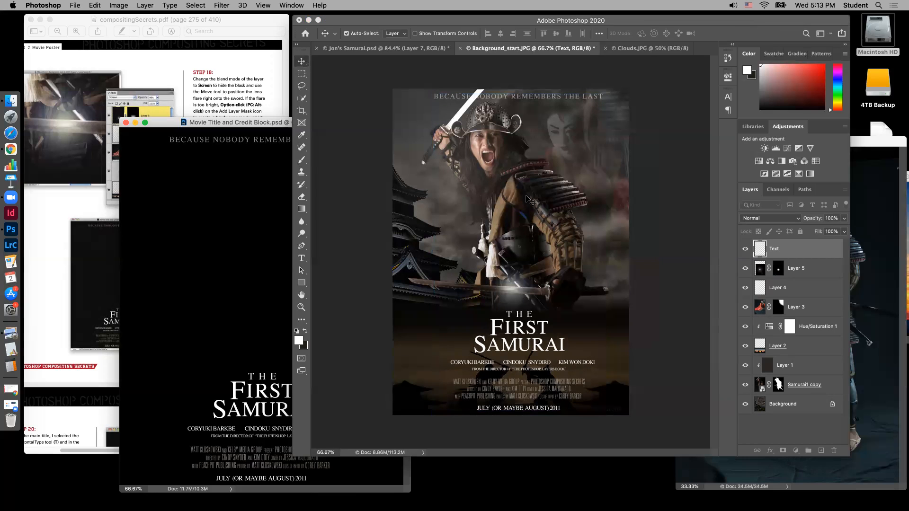
Reselect the Text layer and move it slightly left and up on the poster
click(537, 347)
drag(534, 346, 531, 346)
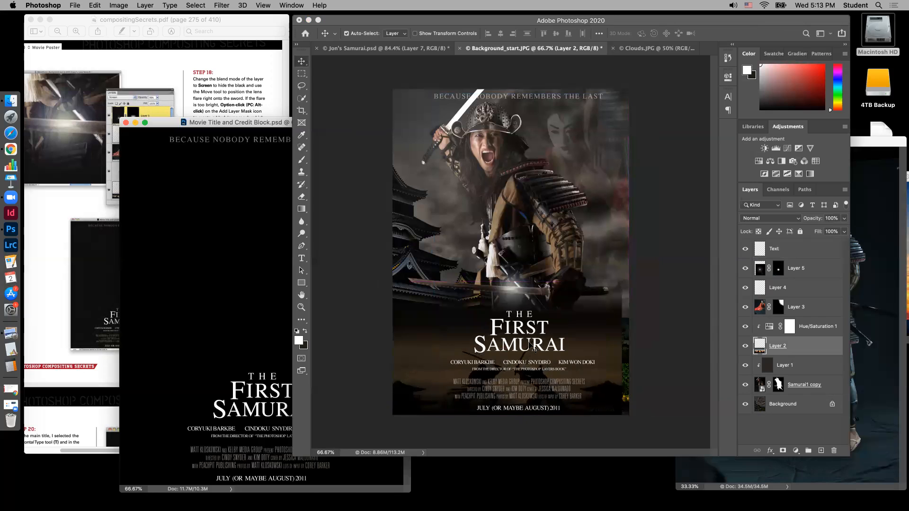
click(556, 347)
drag(557, 347, 543, 343)
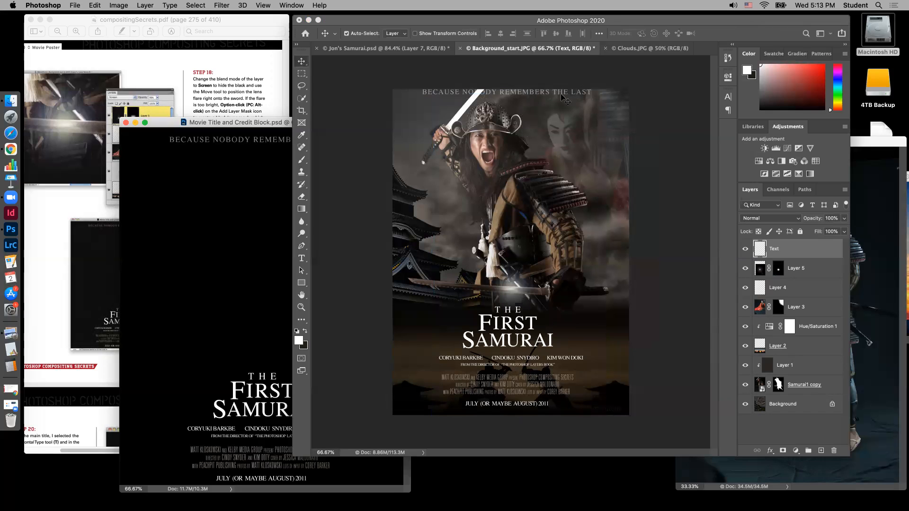
Scale the Text layer down to 98.25% and nudge it slightly right and down to centre it on the poster
key(super+t)
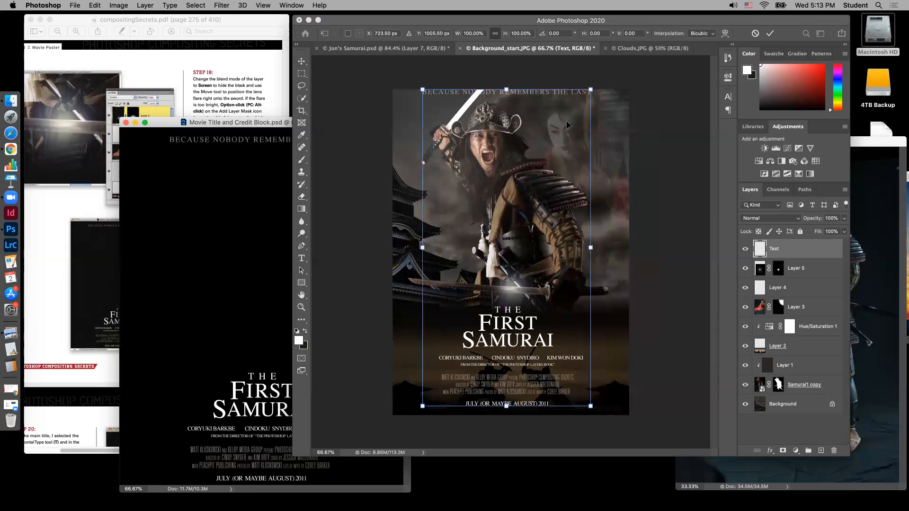
drag(590, 88, 588, 94)
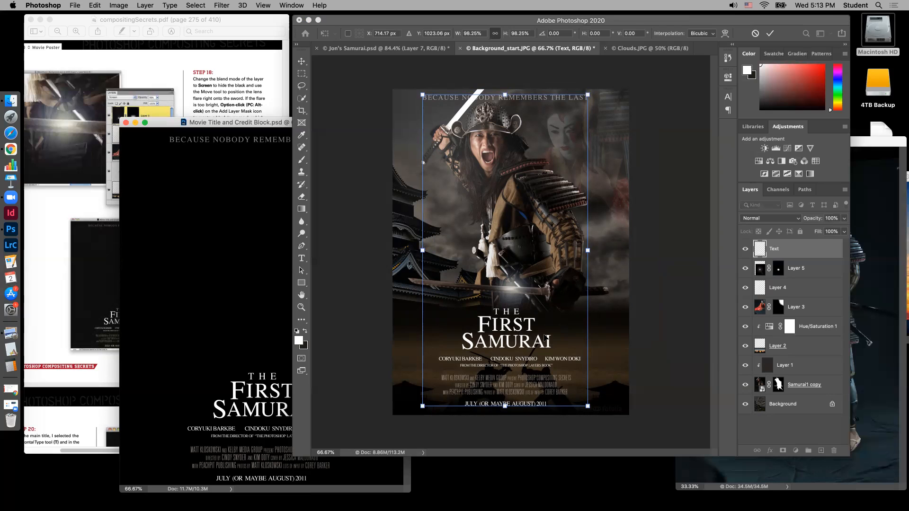
key(Return)
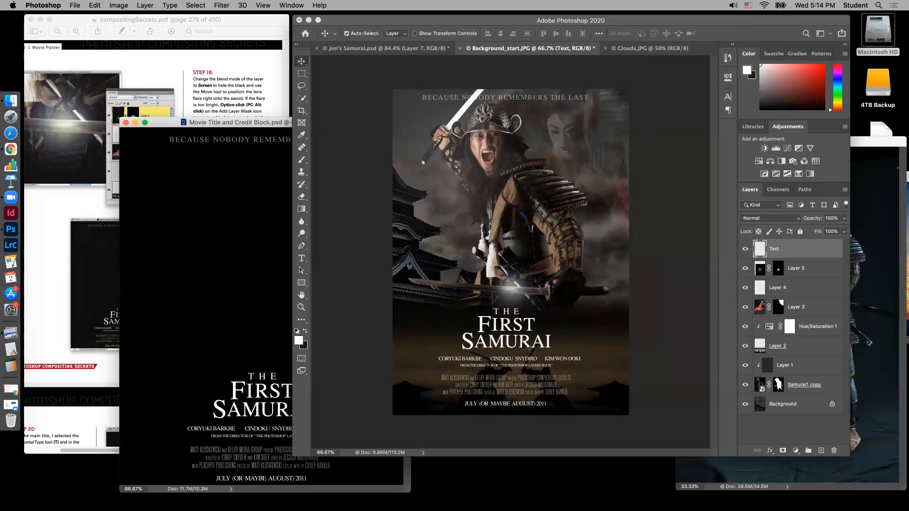
drag(525, 344, 529, 344)
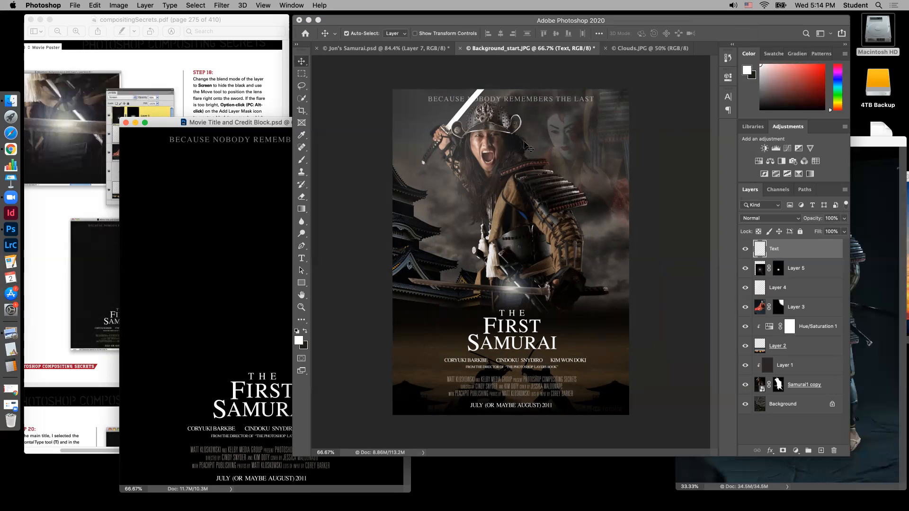
Close the Movie Title and Credit Block document and add a new blank layer directly above Layer 5 in the poster
click(166, 127)
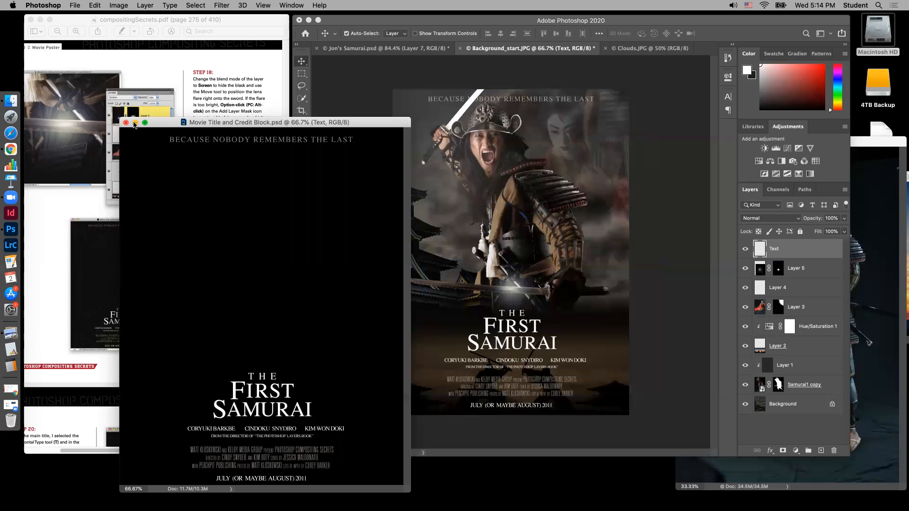
click(126, 123)
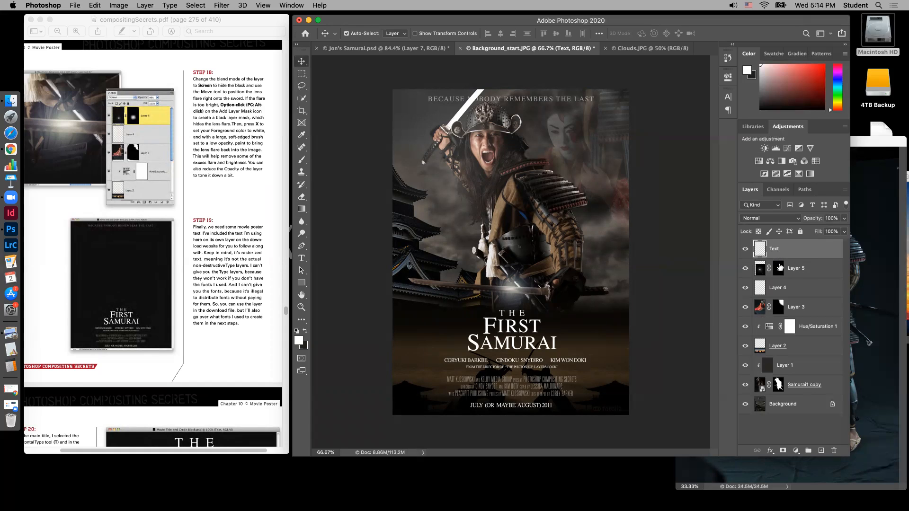
click(816, 275)
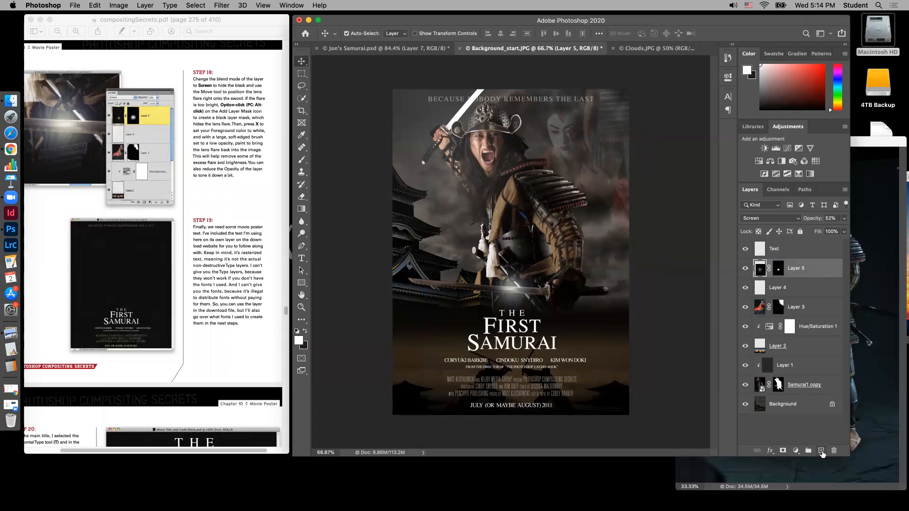
click(821, 451)
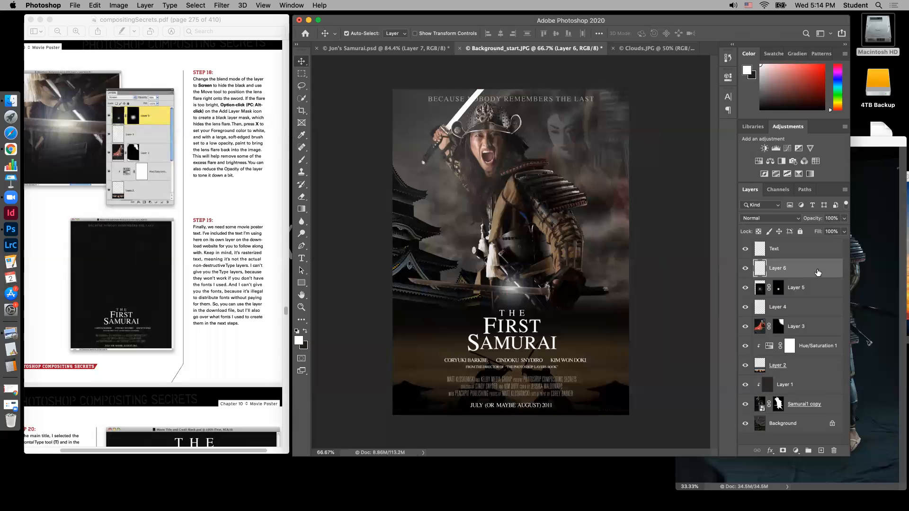
Swap the foreground colour to near-black and draw a fading gradient on Layer 6 down from the poster's upper edge, darkening the sword tip
click(301, 209)
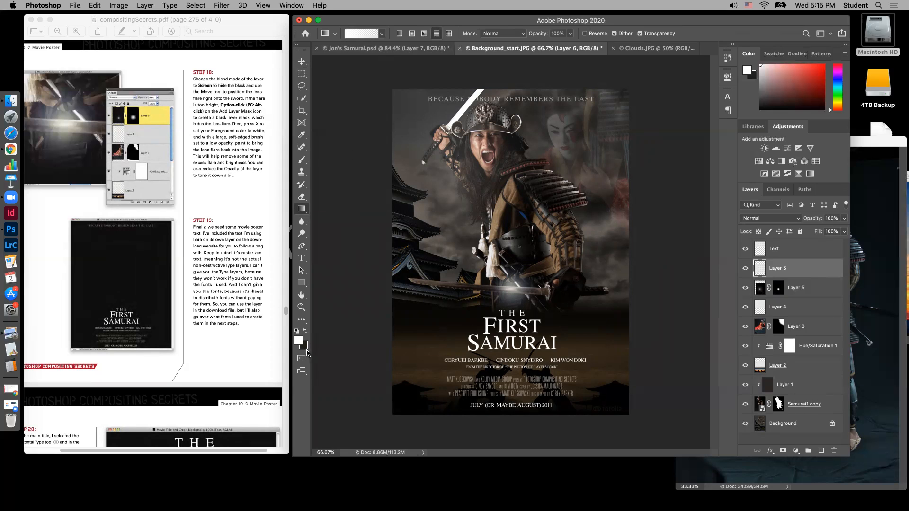
click(304, 333)
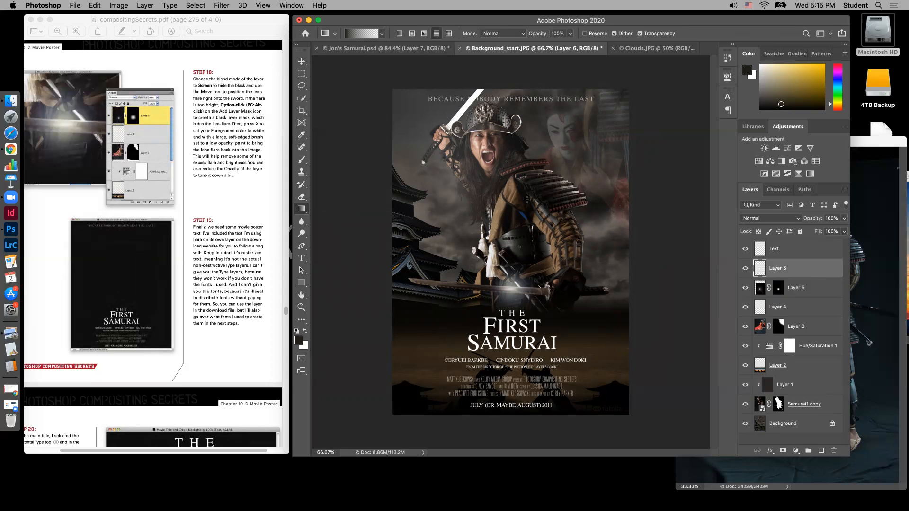
drag(493, 108, 512, 144)
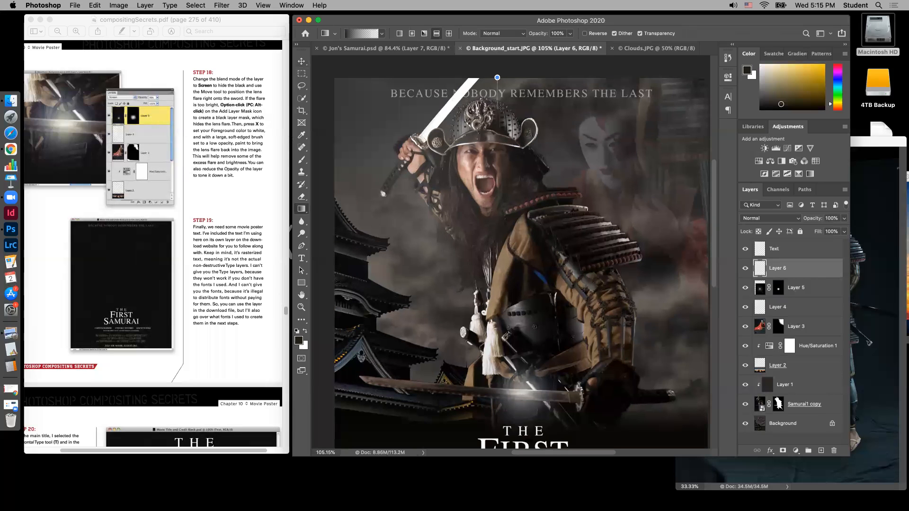
drag(501, 108, 501, 108)
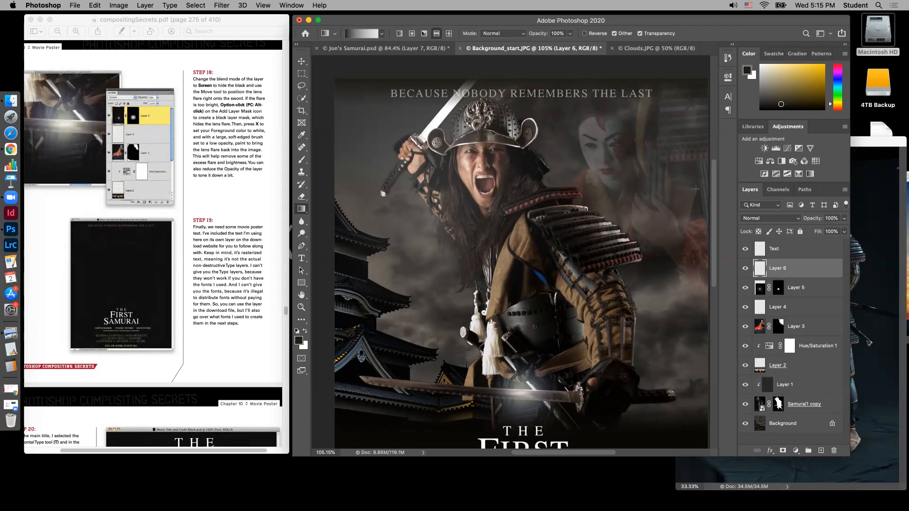
key(super+z)
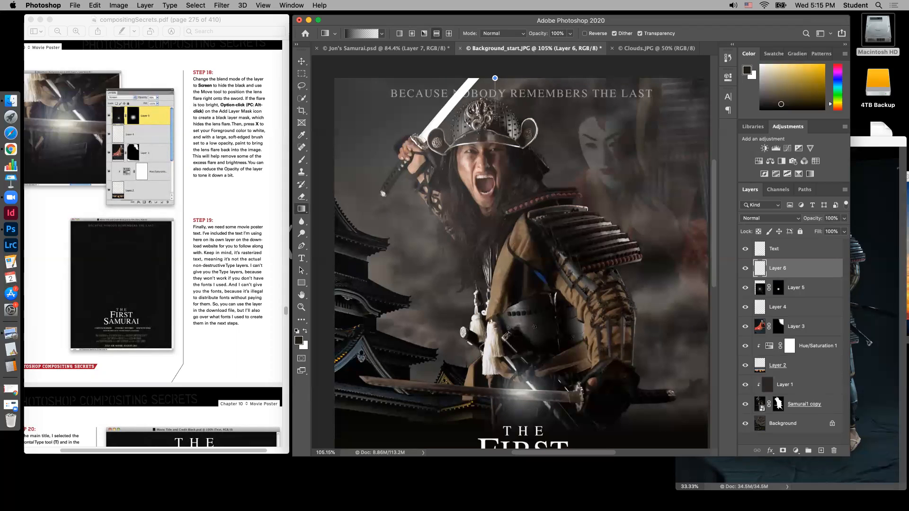
drag(496, 117, 495, 116)
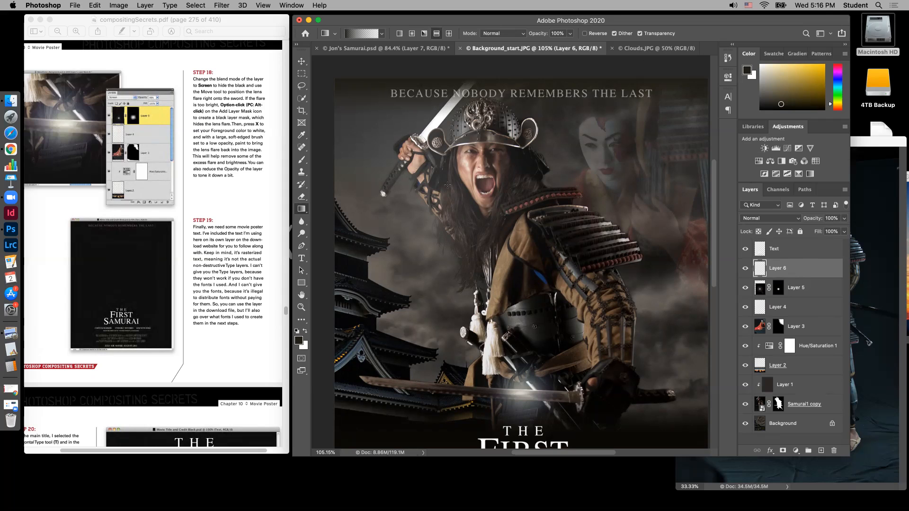
scroll(713, 213, down, 5)
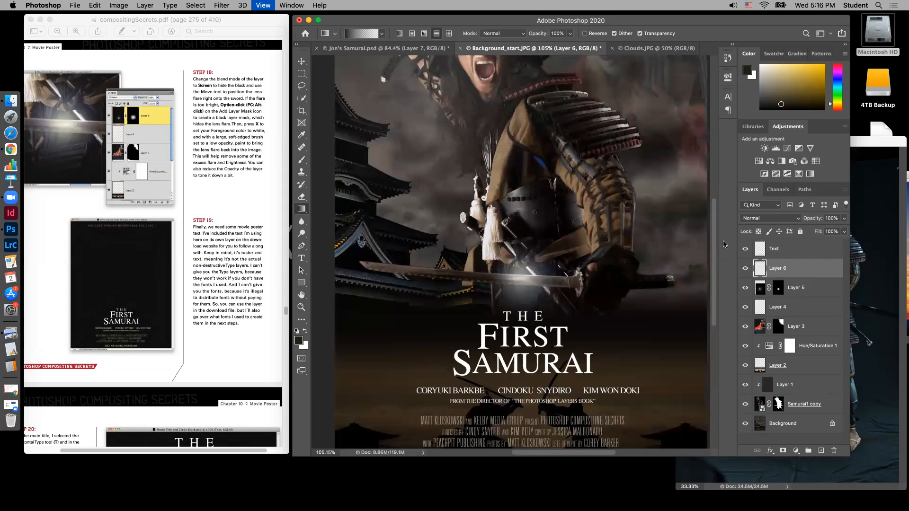
key(super+0)
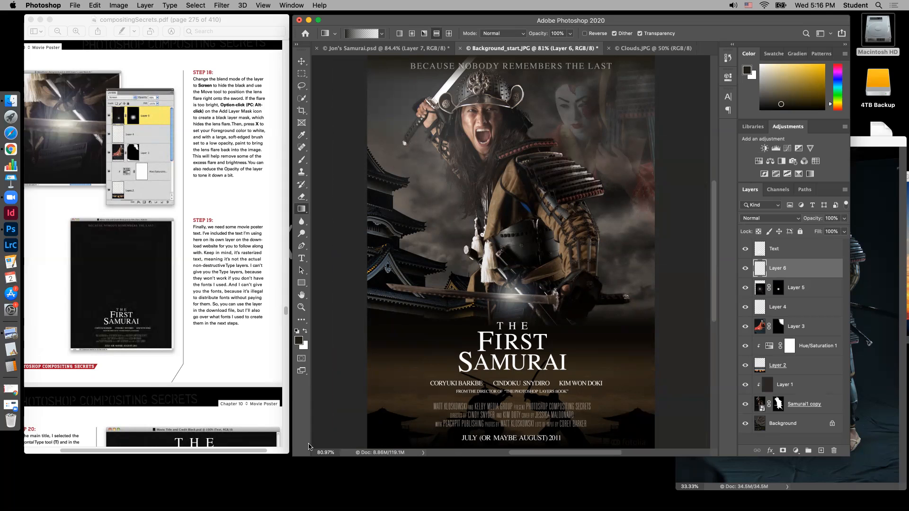
Review steps 12 to 19 of the Movie Poster chapter in compositingSecrets.pdf against the finished composite
scroll(167, 331, up, 10)
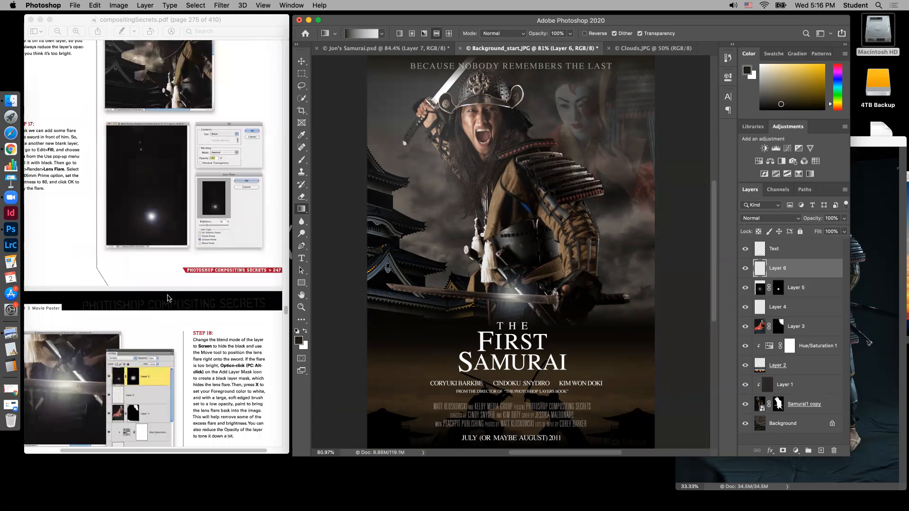
scroll(167, 301, up, 10)
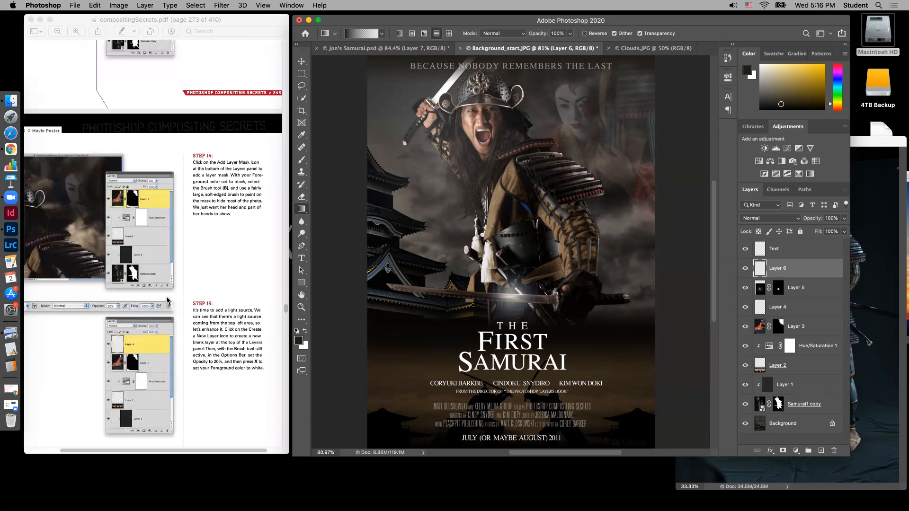
drag(174, 451, 142, 451)
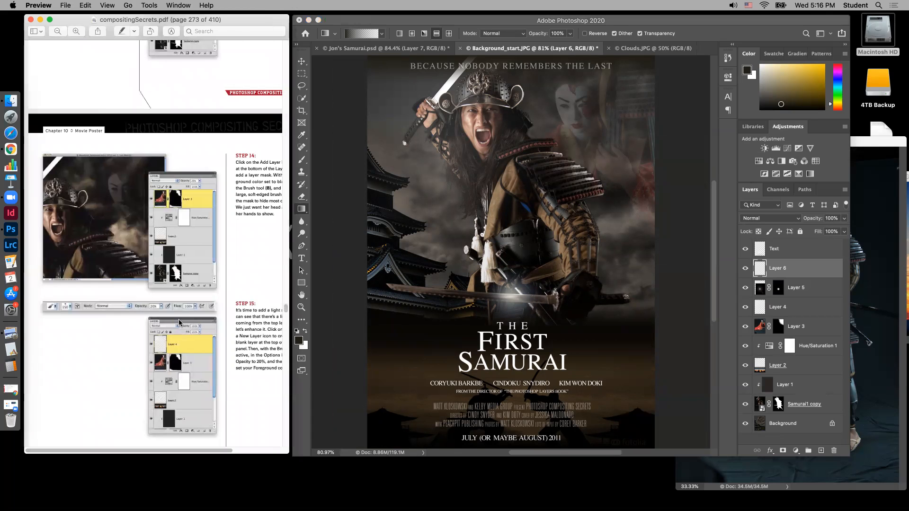
scroll(180, 305, up, 5)
scroll(180, 303, up, 15)
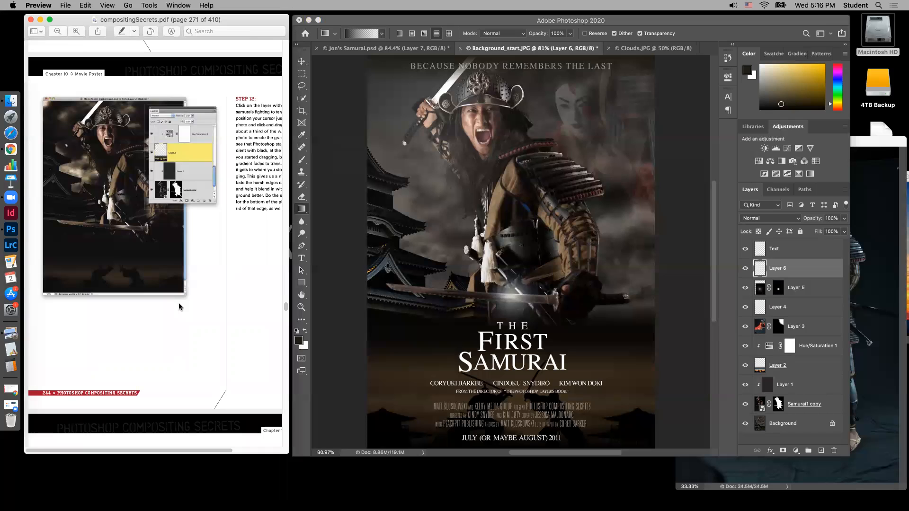
scroll(179, 307, down, 5)
scroll(179, 306, down, 12)
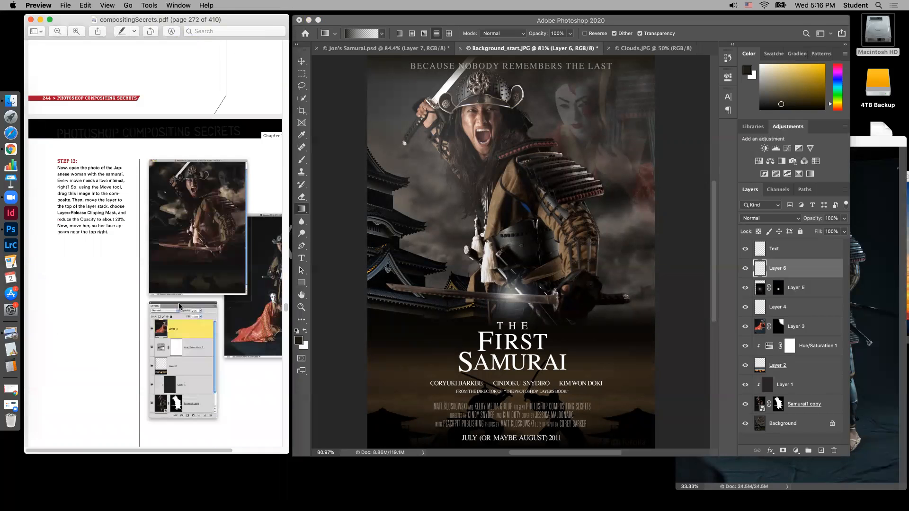
scroll(179, 306, down, 3)
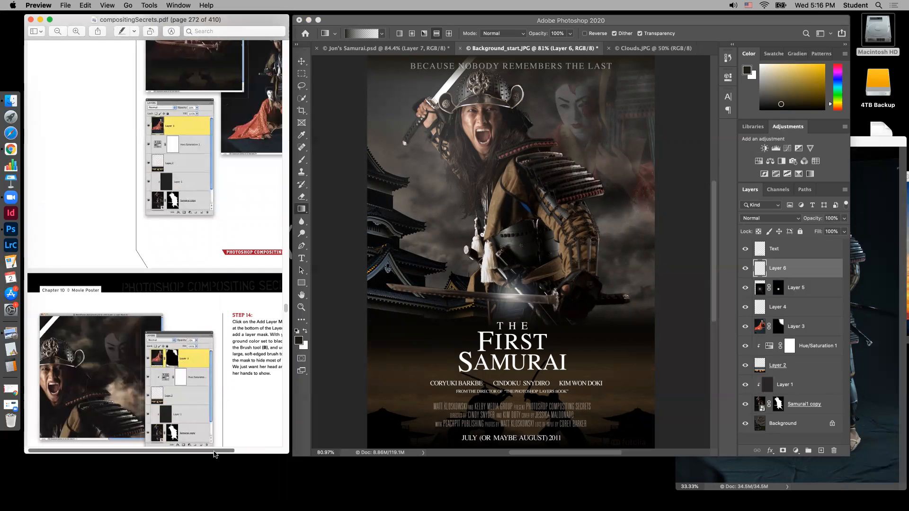
scroll(247, 403, right, 2)
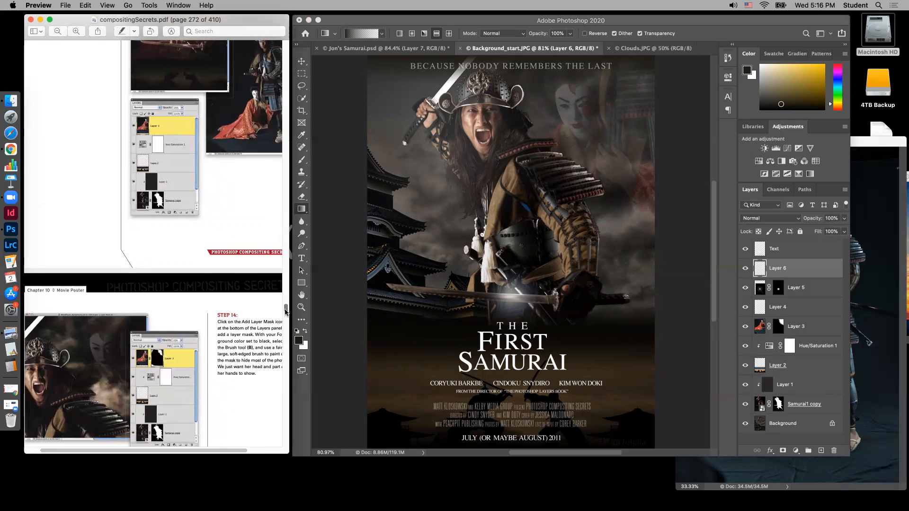
drag(286, 308, 285, 309)
scroll(227, 354, down, 10)
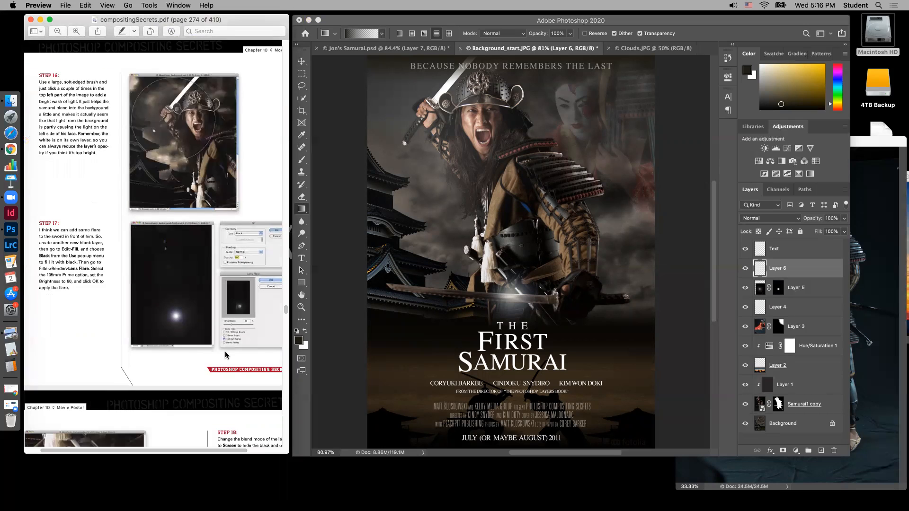
scroll(224, 352, down, 2)
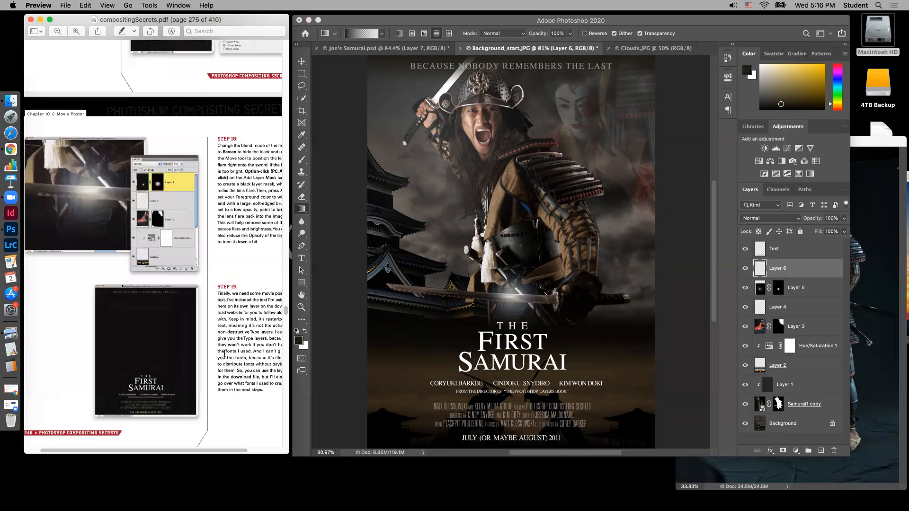